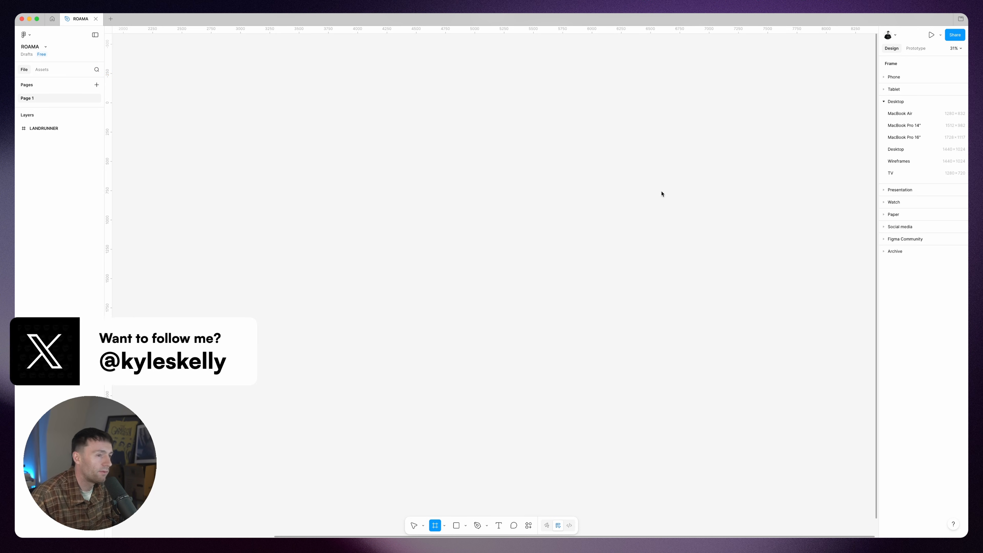
Step: Add a MacBook Pro 14" frame and name it ROAMA
click(906, 125)
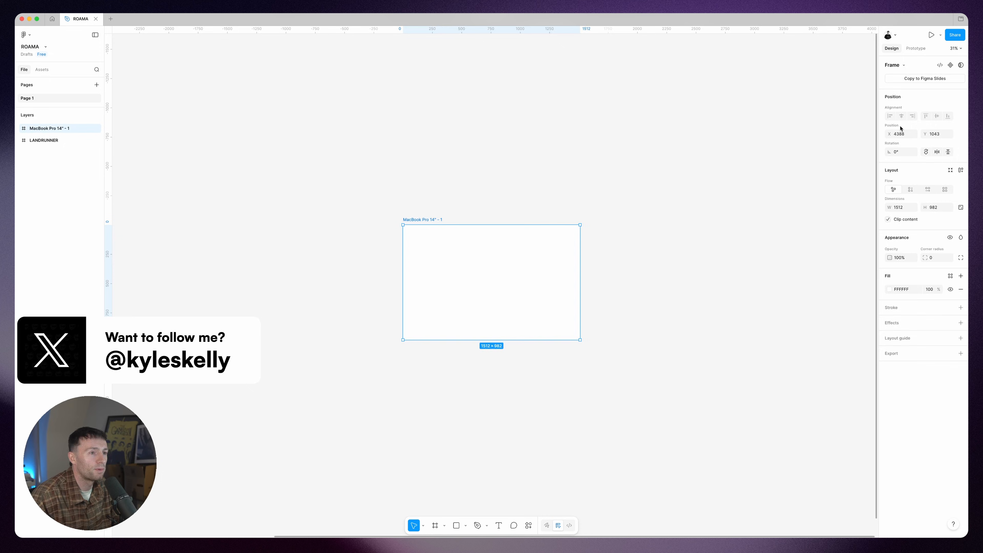
click(496, 154)
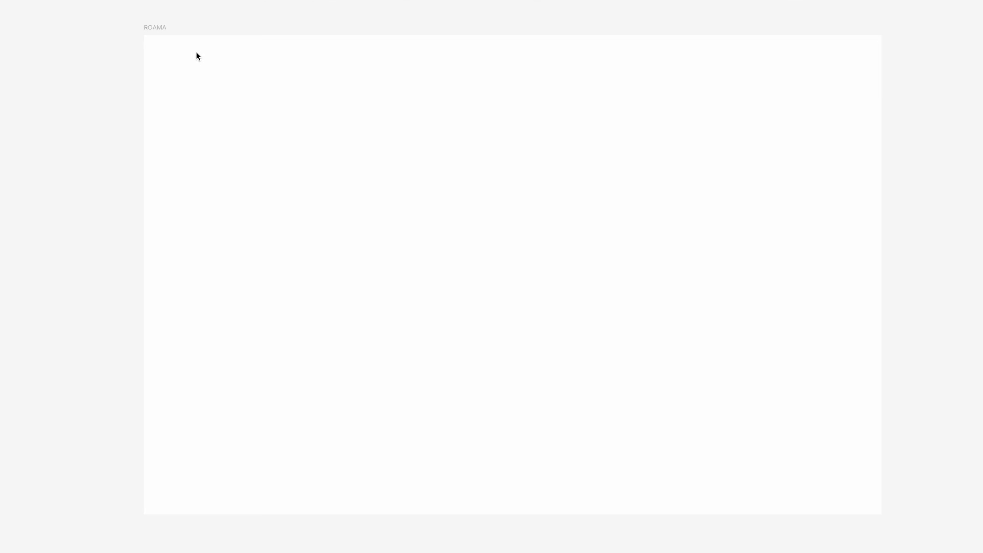
Step: Sketch a rough navigation bar across the upper edge of the ROAMA frame, with a logo line, a links line and a button outline
mouse_move(196, 52)
mouse_down()
mouse_move(195, 88)
mouse_move(829, 98)
mouse_up()
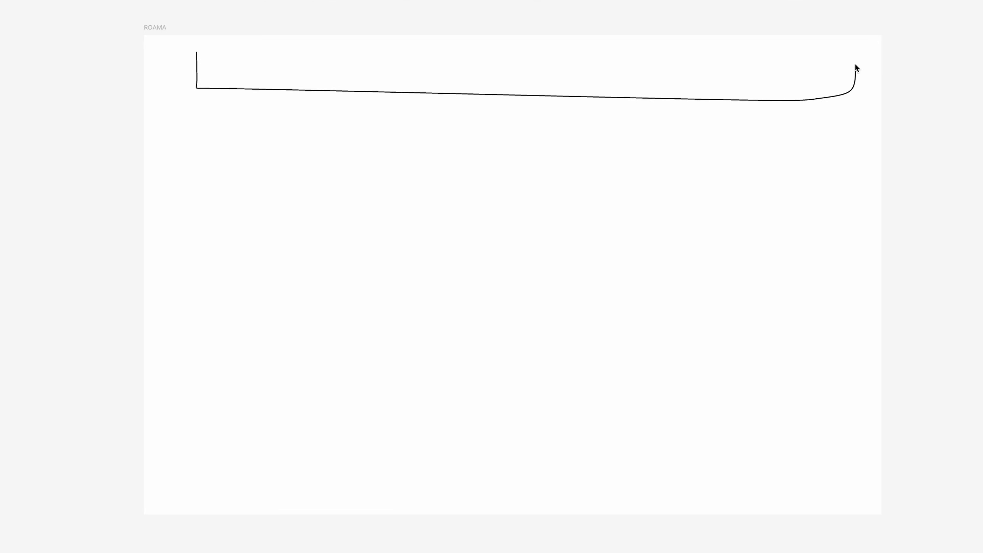
drag(855, 65, 213, 54)
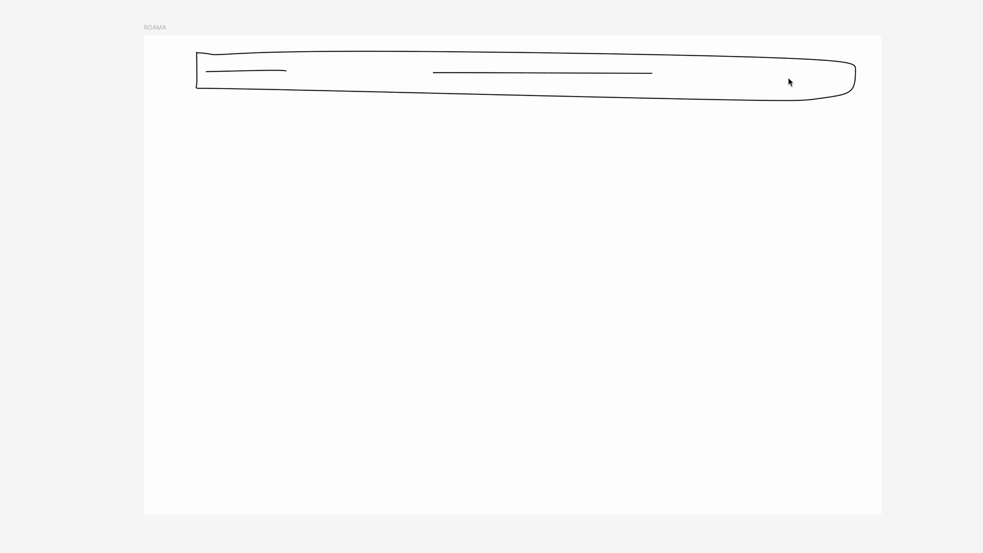
drag(788, 78, 832, 76)
Step: Sketch the outline of a vehicle with two wheels on the right side of the frame, below the navigation bar
drag(591, 130, 439, 249)
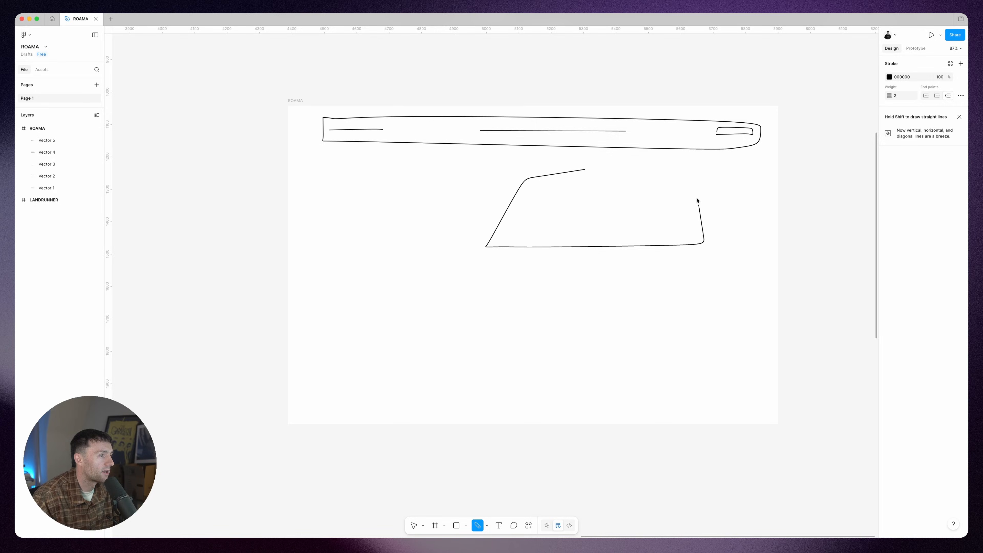
drag(544, 227, 533, 232)
drag(665, 230, 653, 228)
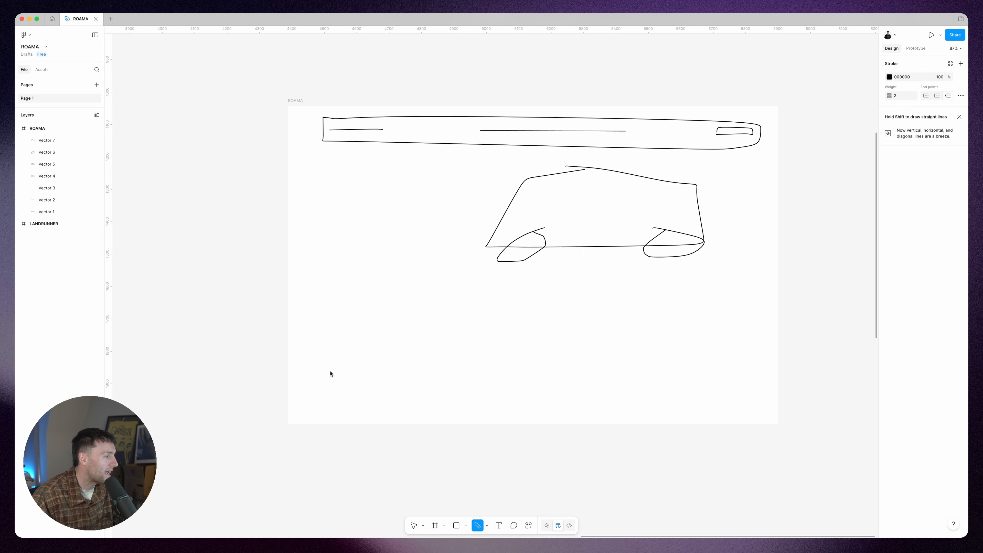
Step: Sketch terrain contours across the lower frame, plus text lines and a button outline beside the vehicle
mouse_move(270, 380)
mouse_down()
mouse_move(349, 351)
mouse_move(668, 360)
mouse_up()
drag(797, 266, 474, 391)
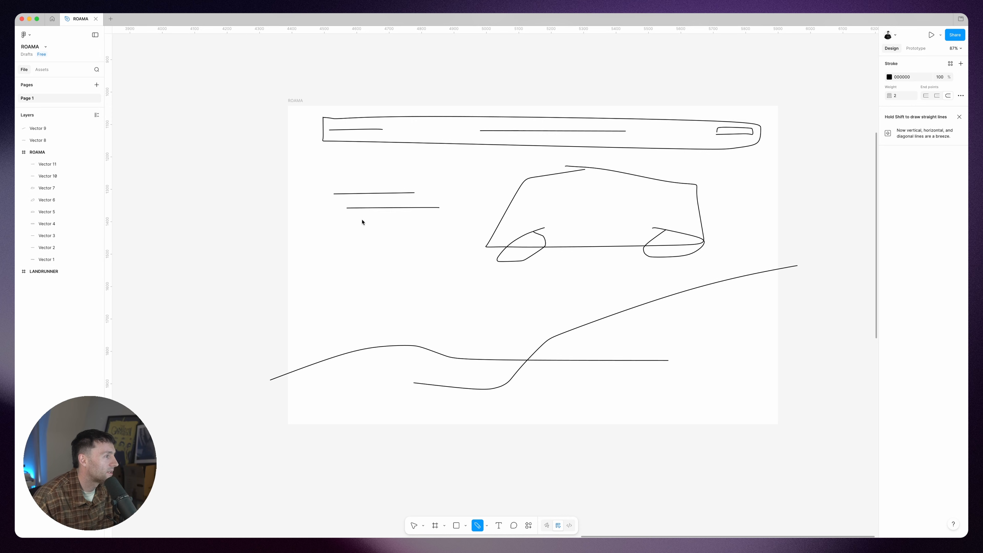
drag(346, 266, 458, 294)
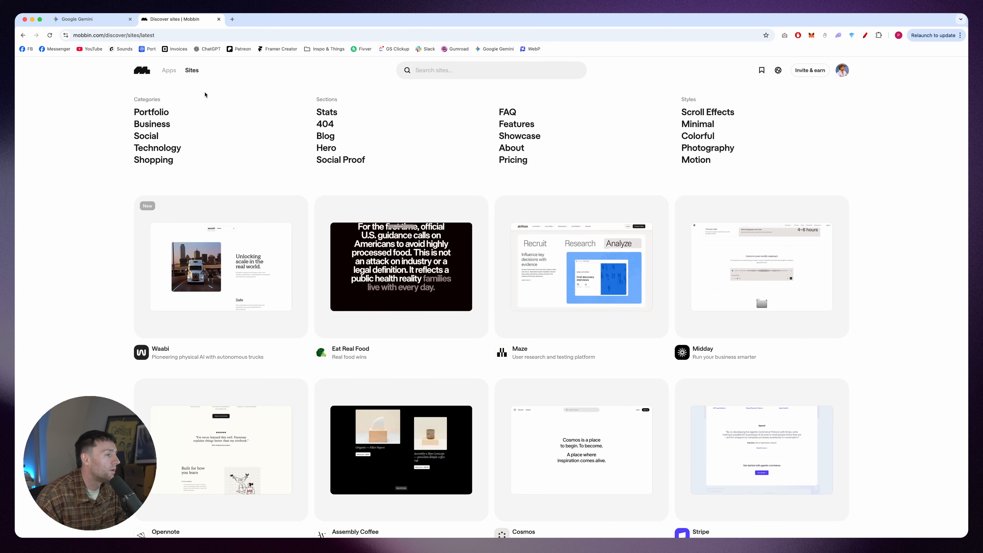
Step: Switch to Mobbin in the browser and examine the iOS app animations for inspiration
mouse_move(169, 70)
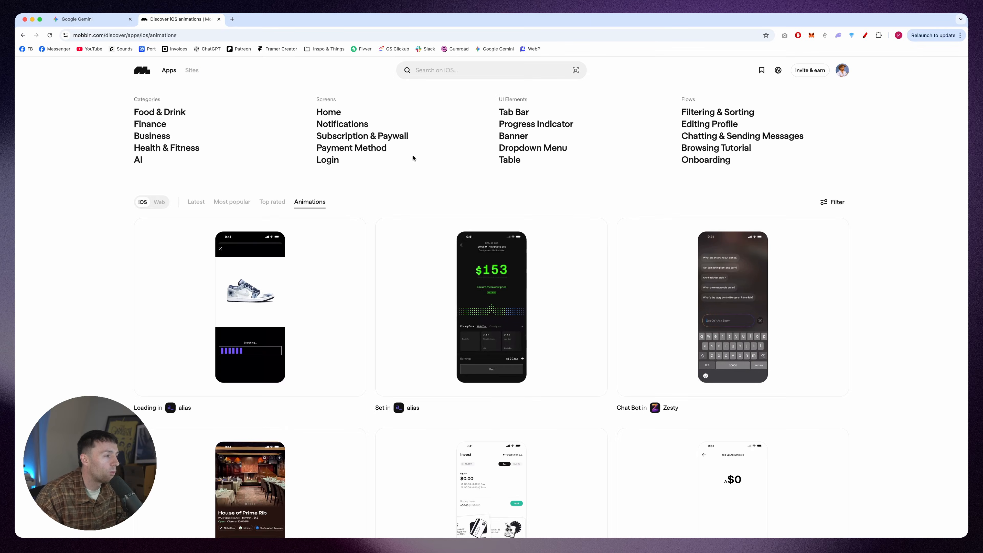
scroll(499, 179, down, 5)
scroll(507, 188, down, 1)
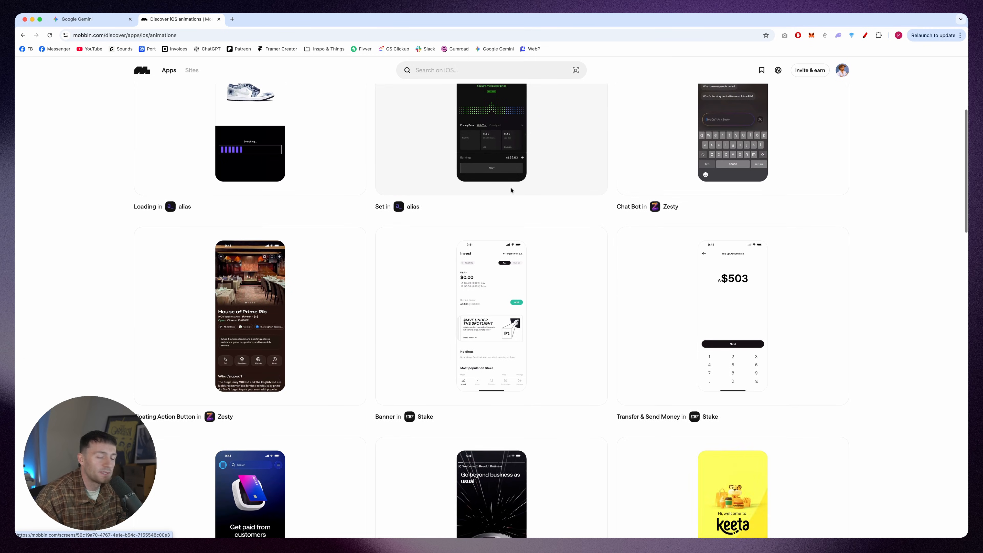
scroll(597, 229, down, 2)
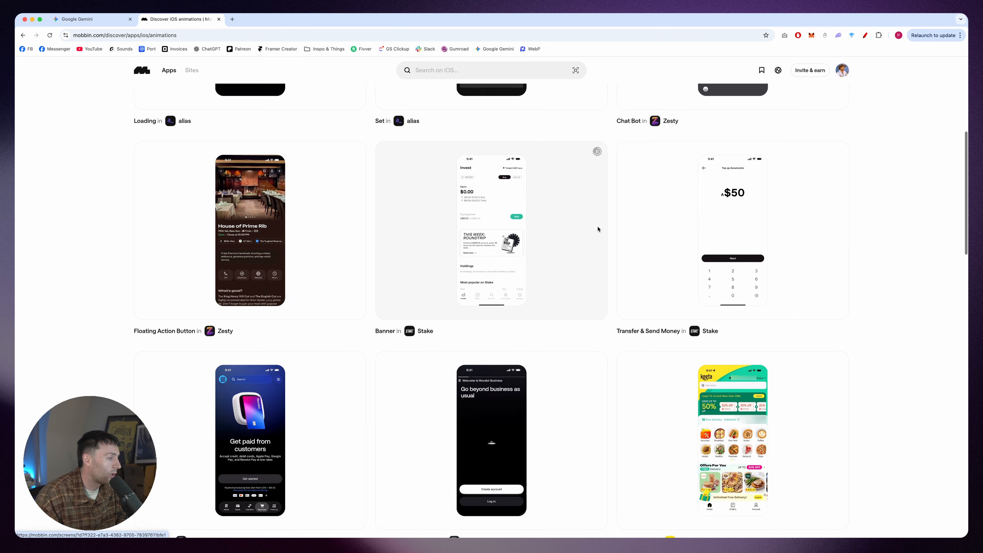
scroll(417, 235, up, 2)
scroll(420, 223, down, 5)
scroll(421, 224, up, 10)
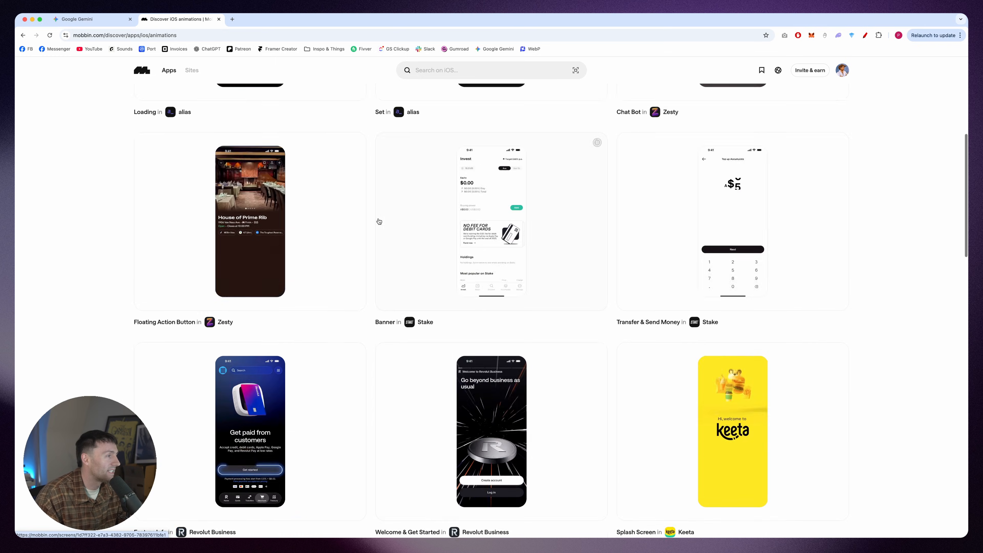
Step: Browse Mobbin's latest websites and open the Legend site
click(192, 70)
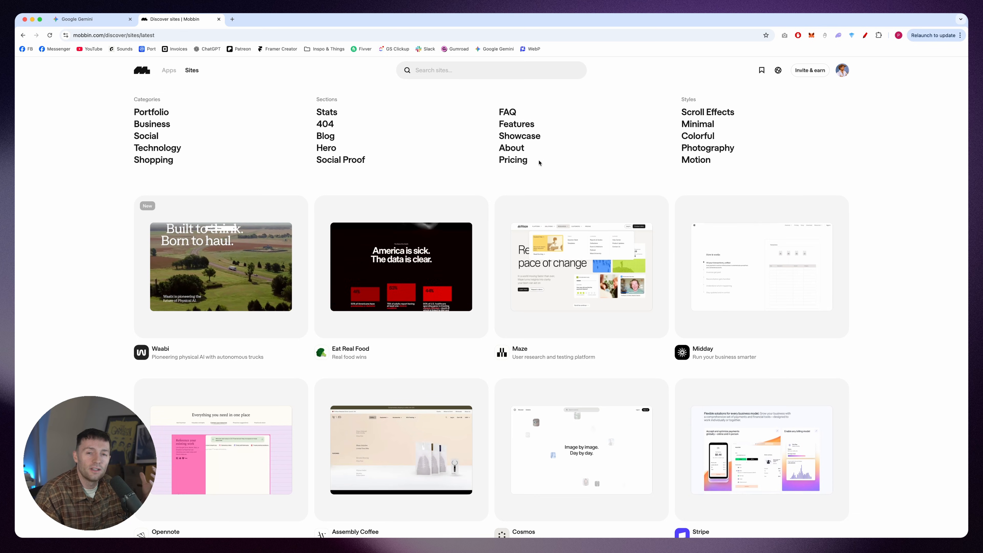
scroll(408, 197, down, 6)
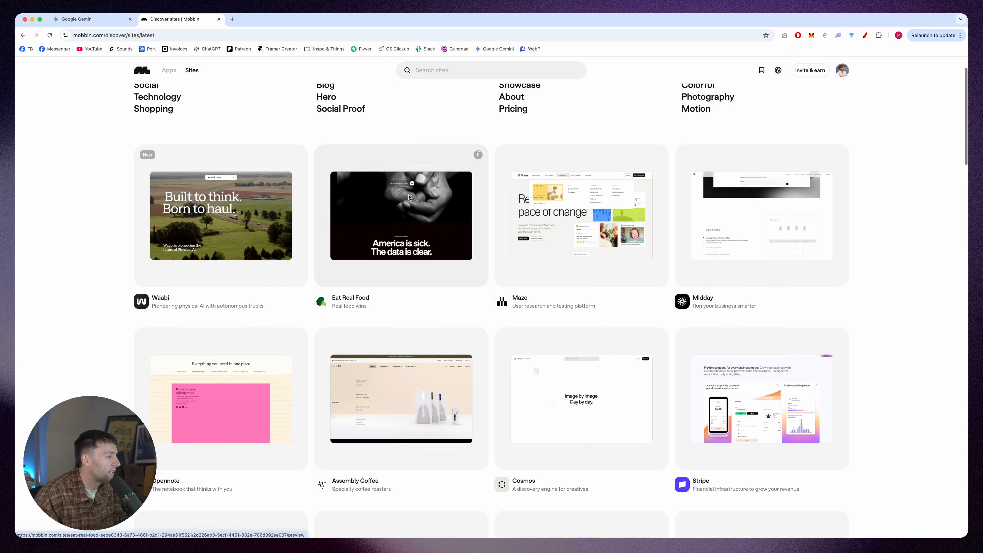
scroll(448, 191, down, 4)
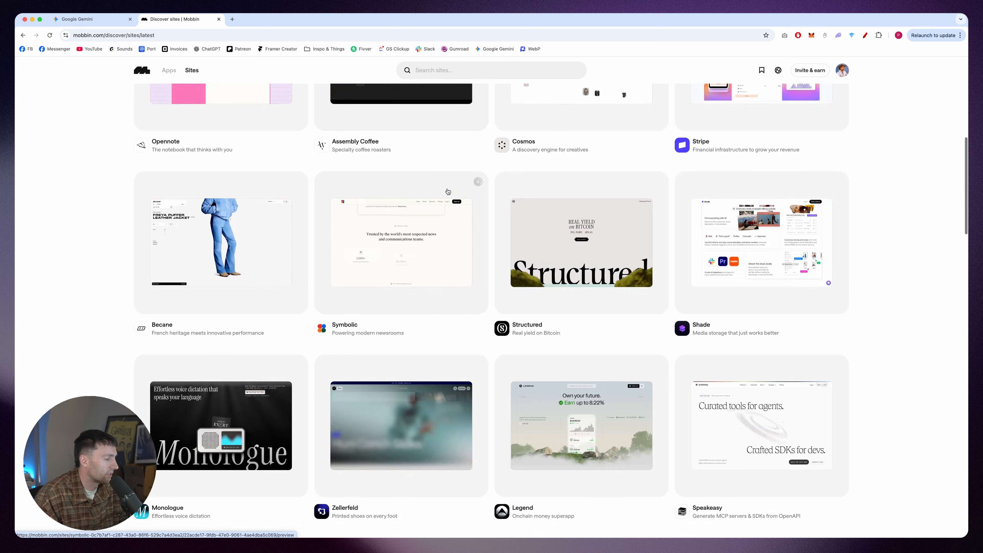
scroll(591, 229, down, 6)
click(591, 229)
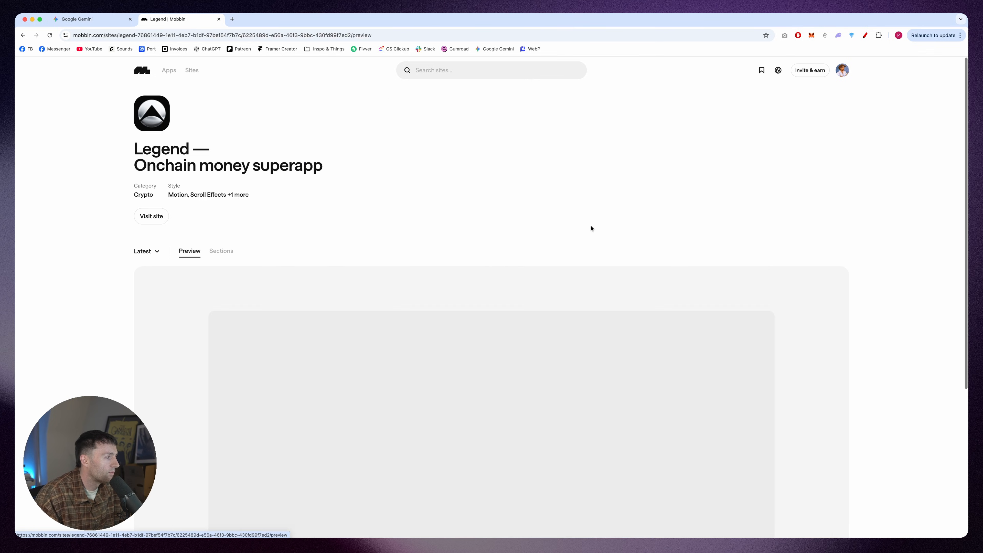
Step: Examine the animated preview of the Legend website
scroll(470, 208, down, 1)
scroll(470, 209, down, 3)
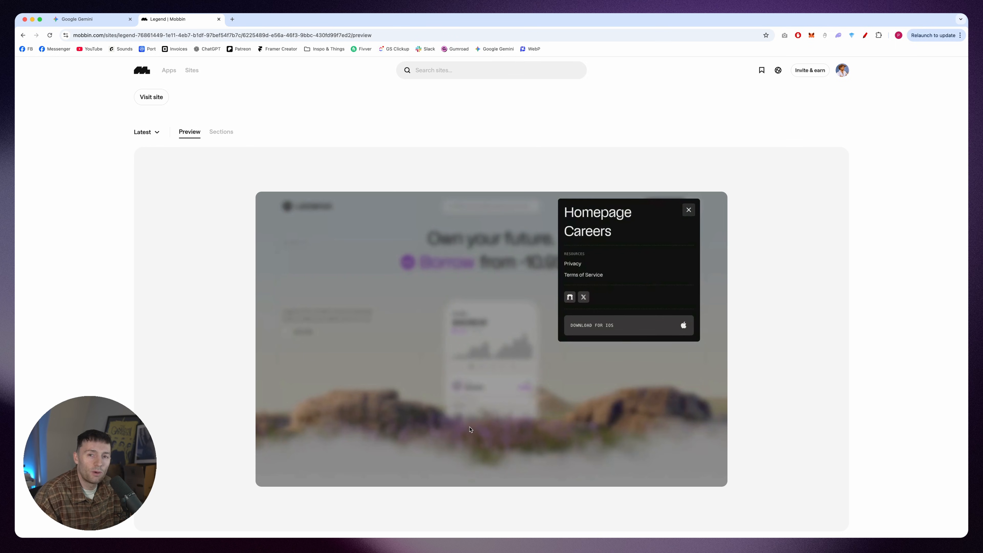
scroll(743, 356, down, 1)
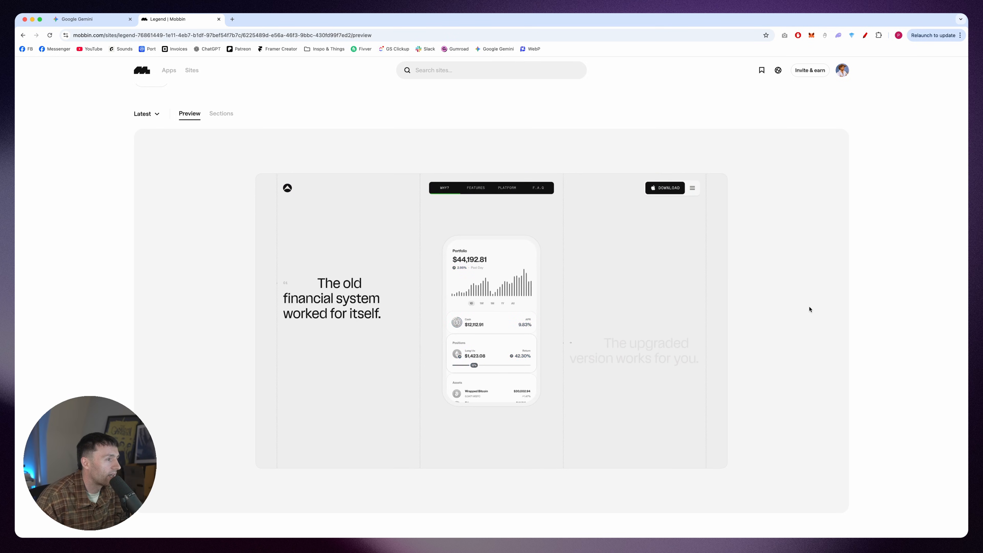
scroll(811, 308, down, 1)
scroll(319, 257, up, 5)
Step: Show Legend's individual sections and examine their layouts
click(224, 250)
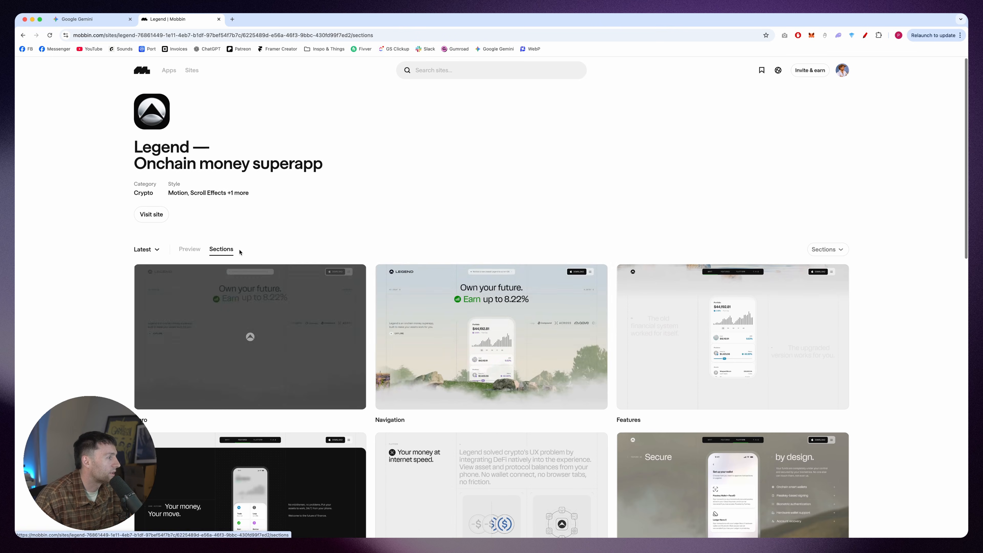
scroll(568, 198, down, 4)
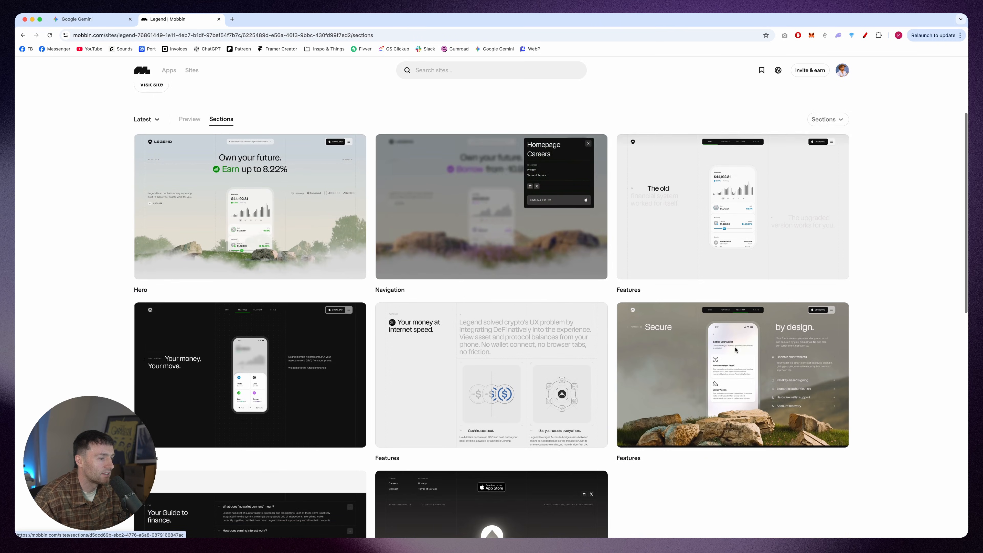
scroll(724, 356, down, 5)
scroll(483, 318, up, 5)
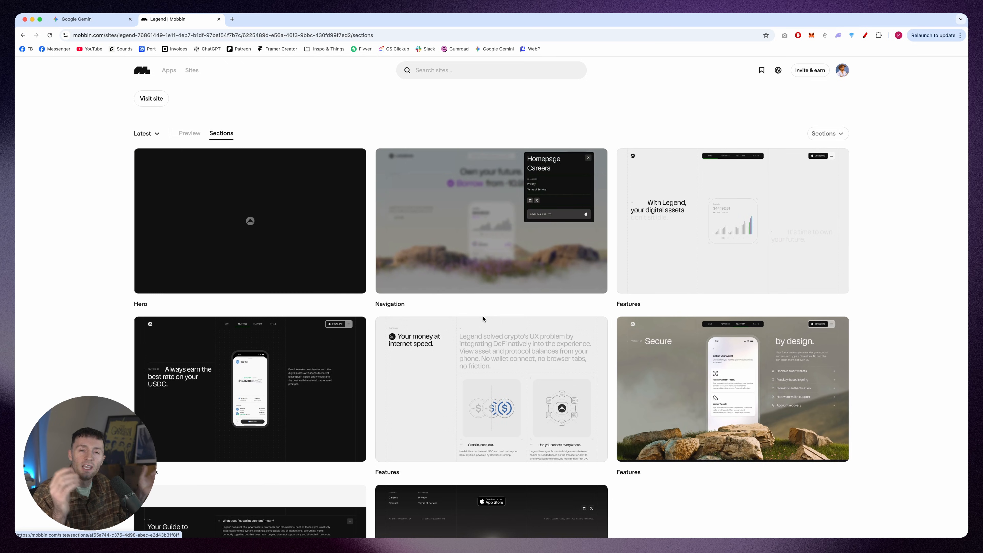
scroll(543, 303, up, 1)
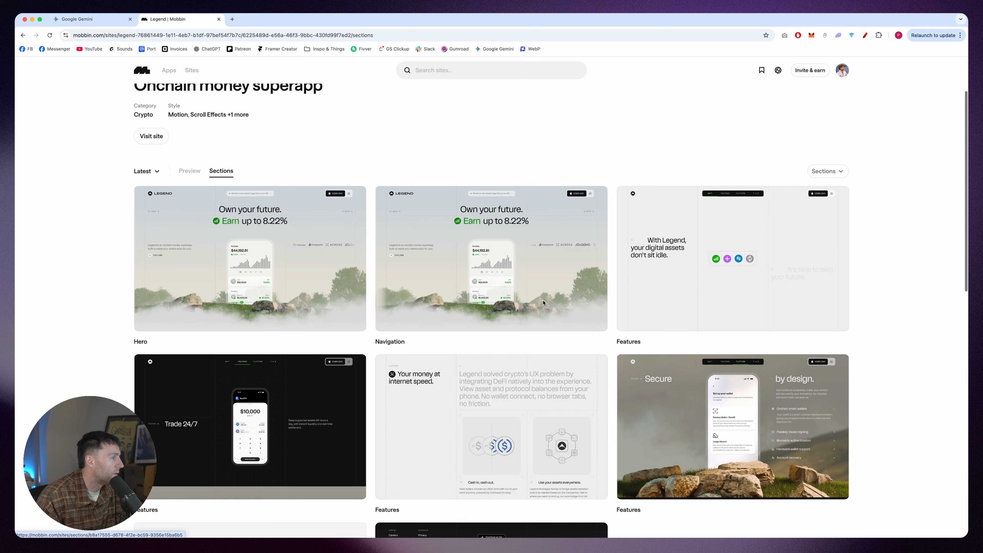
Step: Capture a screenshot of Legend's Navigation section and paste it into the Gemini chat as a reference
key(super+shift+4)
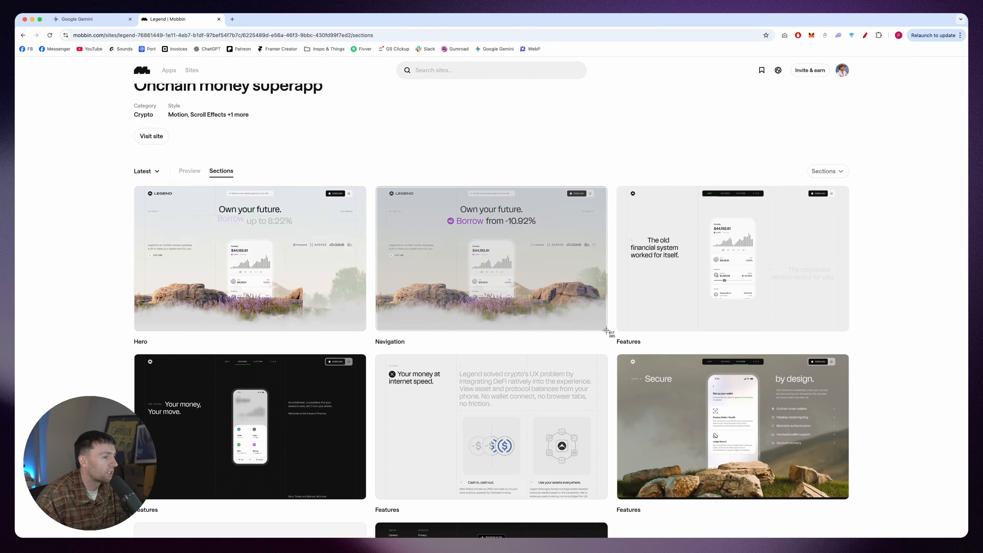
drag(605, 330, 606, 331)
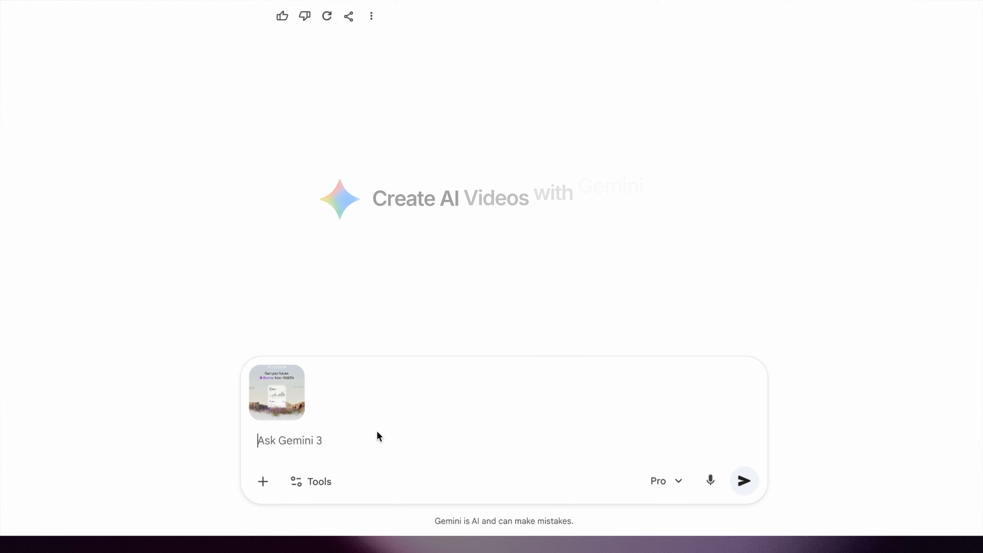
text(Generate me a background imae similiar to this. Rocks and purple flowrers in the foreground, with a clean sky in the background. No text or graphics)
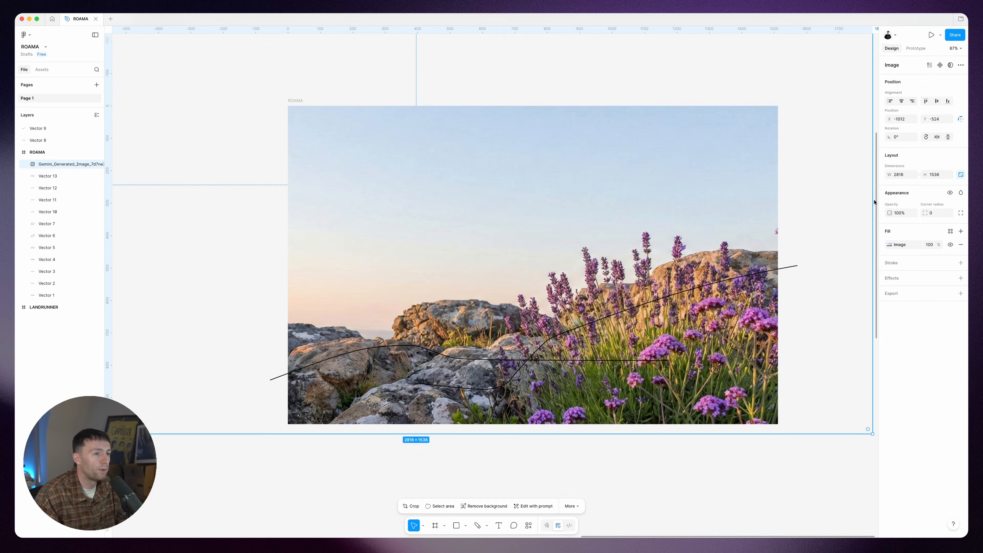
Step: In Figma, scale down the generated lavender-and-rocks image and reposition it to fill the ROAMA frame as the background
drag(873, 203, 804, 213)
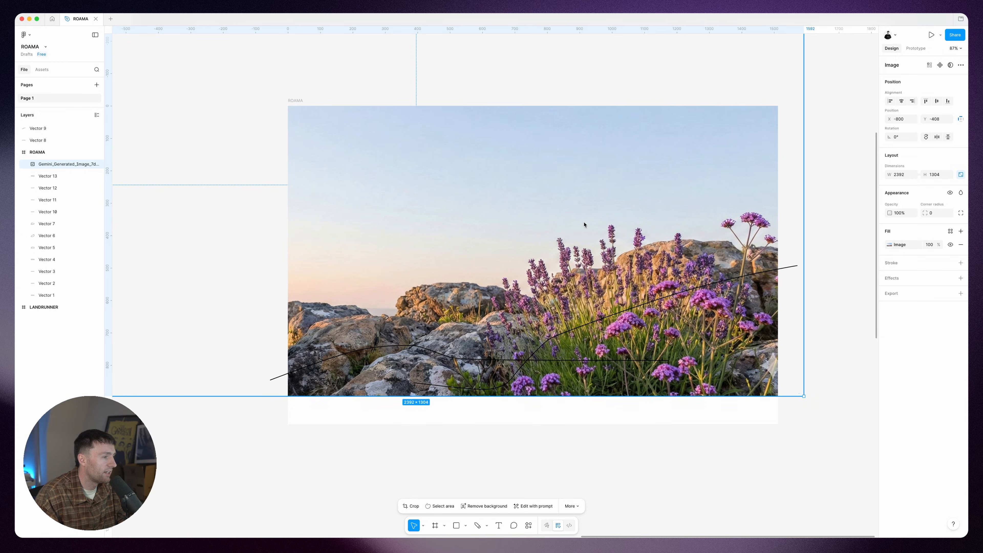
drag(411, 150, 455, 201)
ctrl+scroll(303, 82, down, 5)
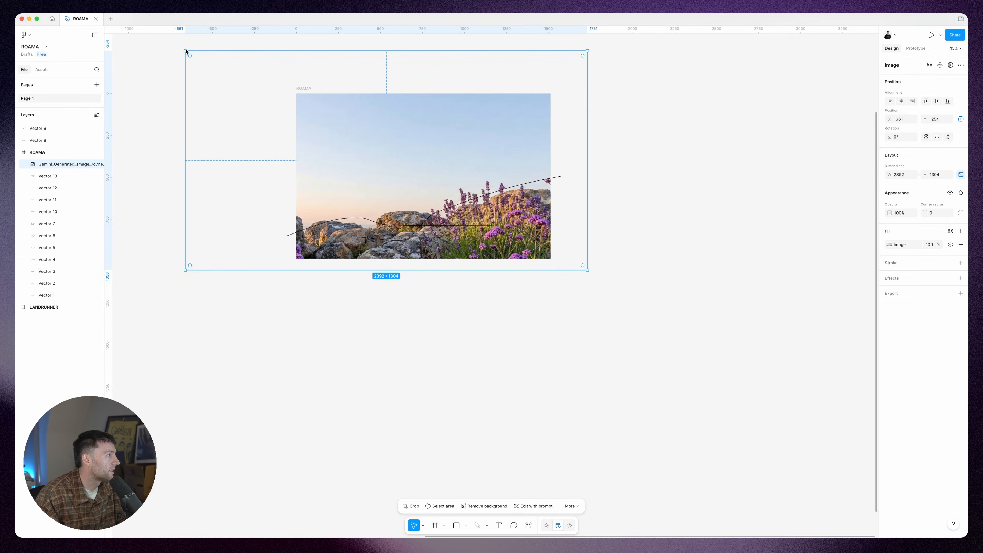
drag(186, 51, 292, 96)
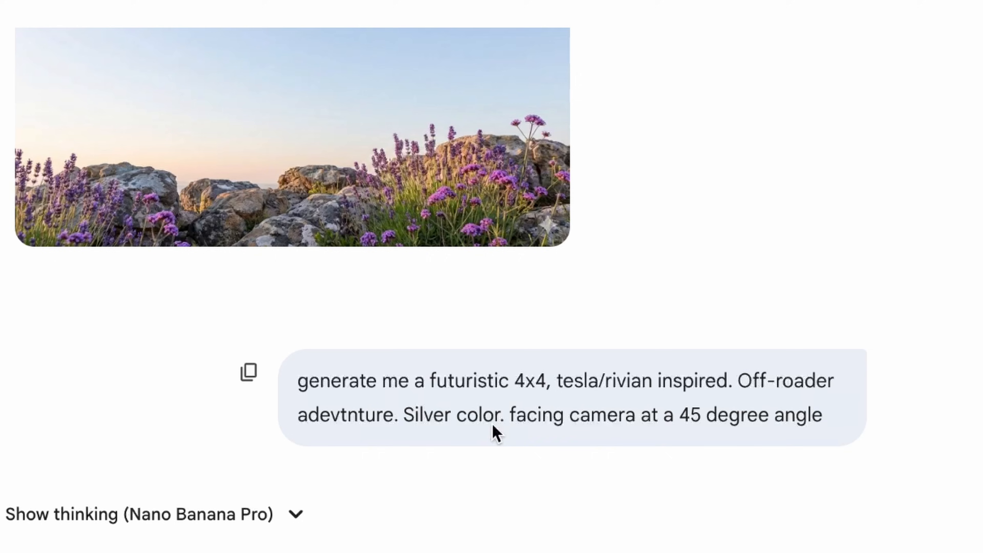
Step: In Photoshop, select the silver 4x4 as the subject and hide its background with a layer mask
scroll(724, 523, down, 2)
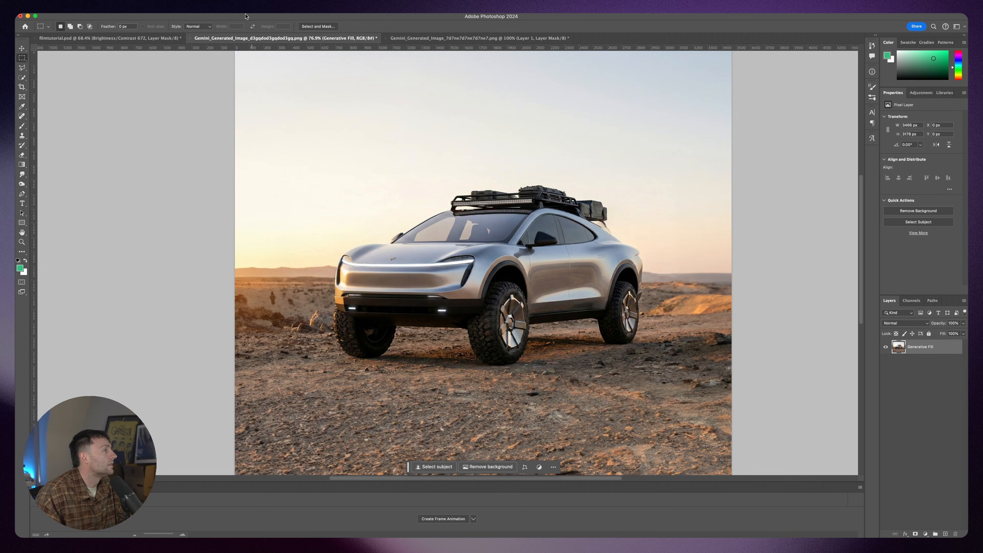
click(184, 11)
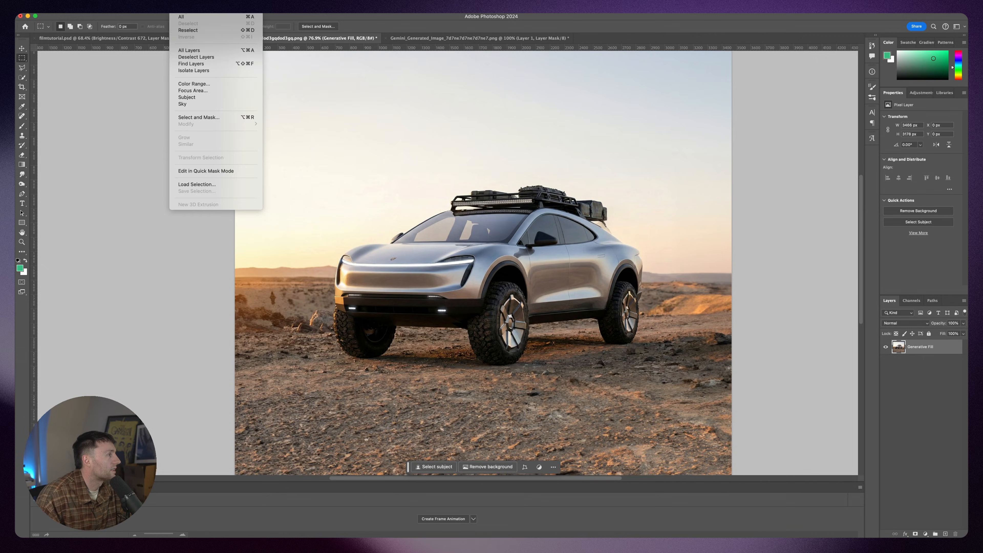
click(211, 97)
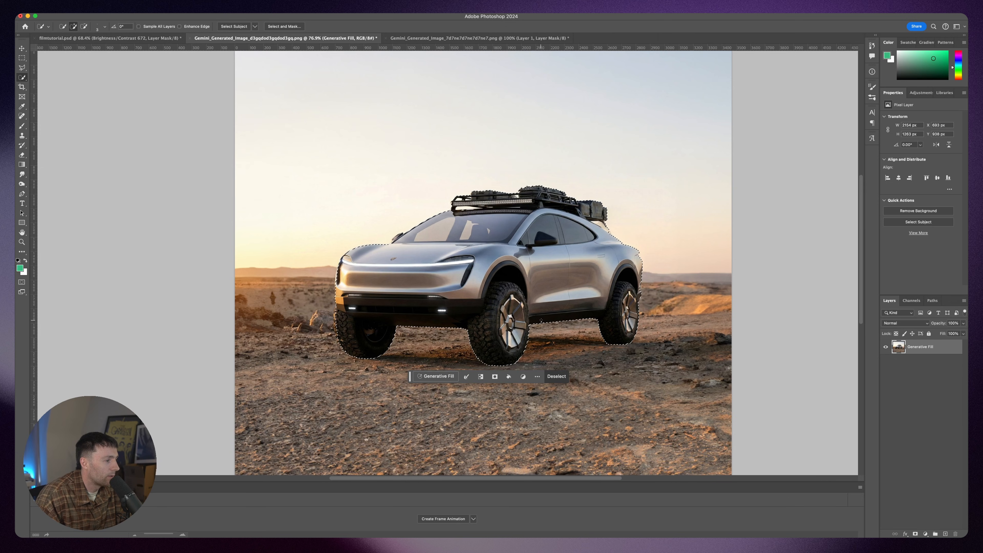
click(915, 534)
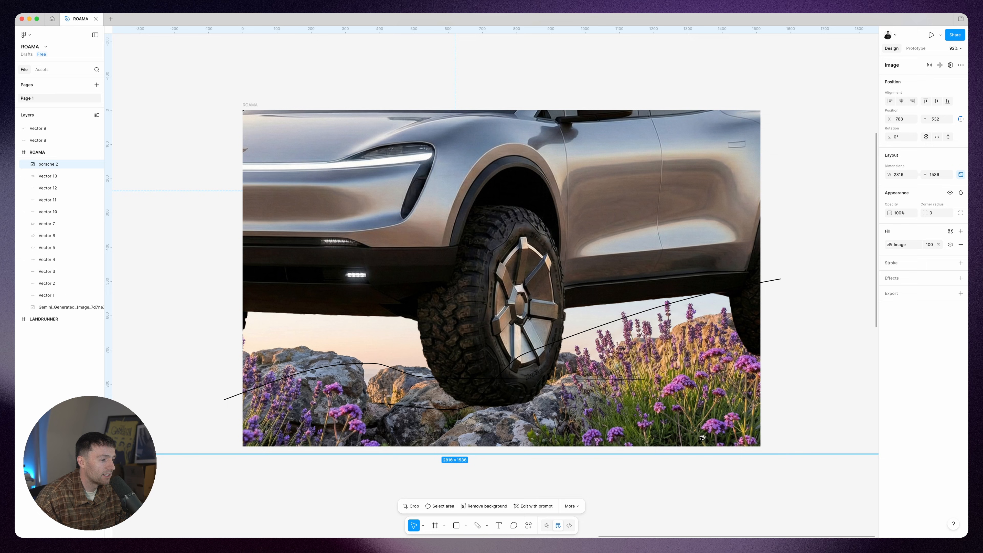
Step: In Figma, size the 4x4 cutout to about 1202 × 656 and place it at the lower right of the ROAMA frame
drag(689, 454, 646, 285)
drag(552, 185, 604, 312)
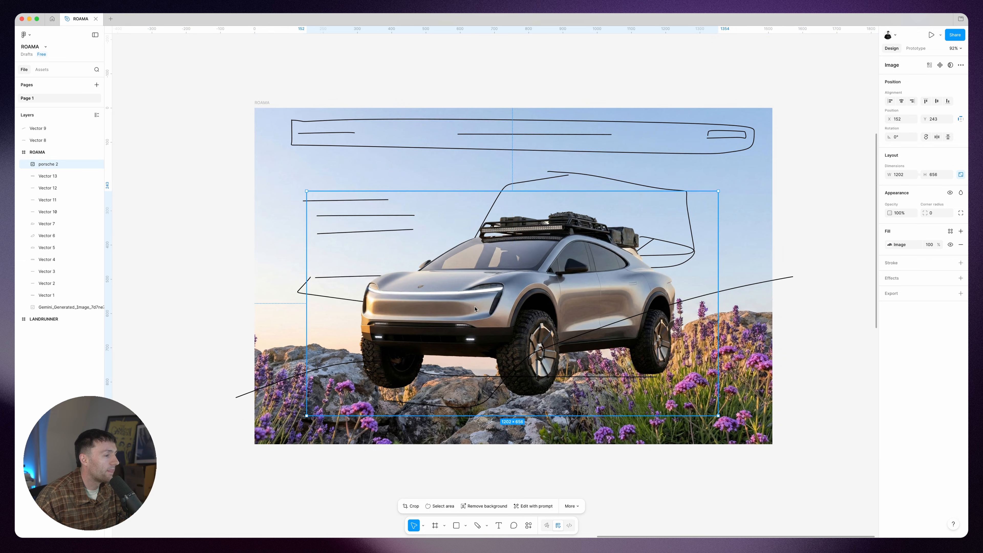
drag(473, 307, 559, 329)
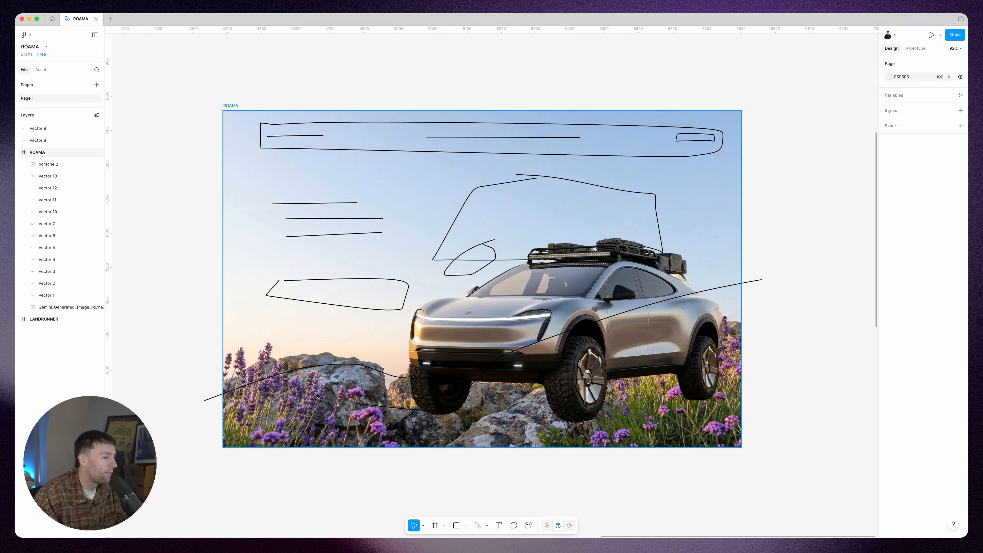
Step: In Photoshop, select the sky of the lavender landscape, invert the selection, and mask the layer to leave only the rocks and flowers
mouse_move(596, 532)
click(552, 520)
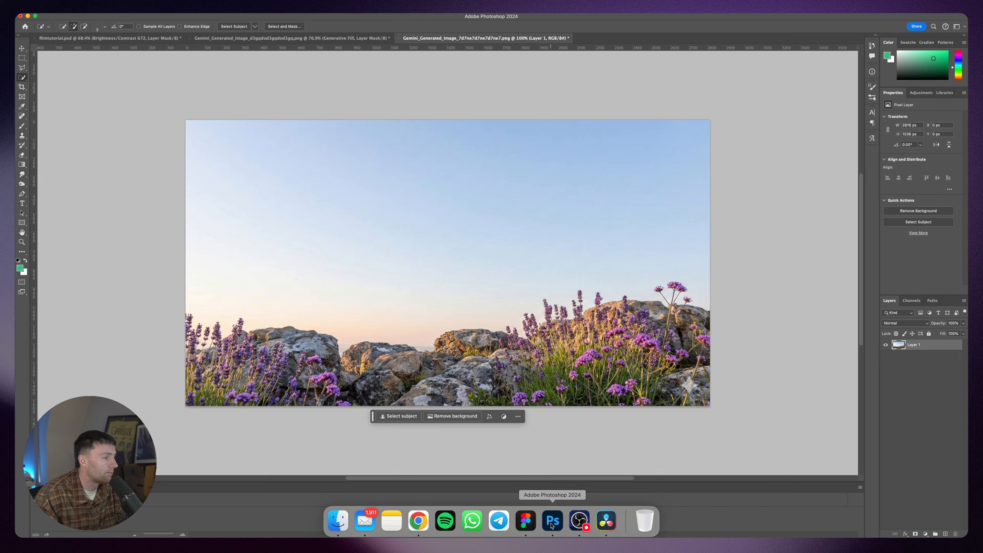
click(178, 9)
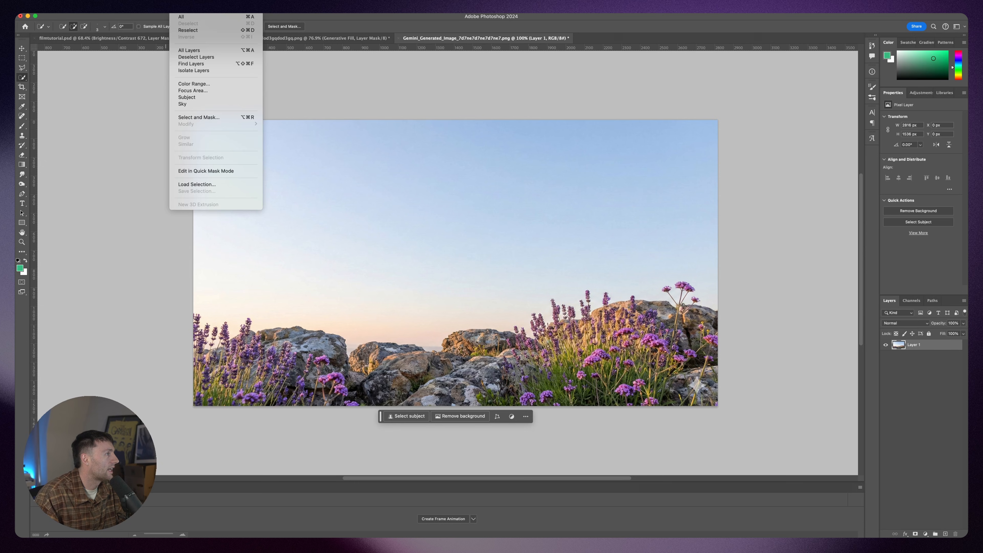
click(203, 105)
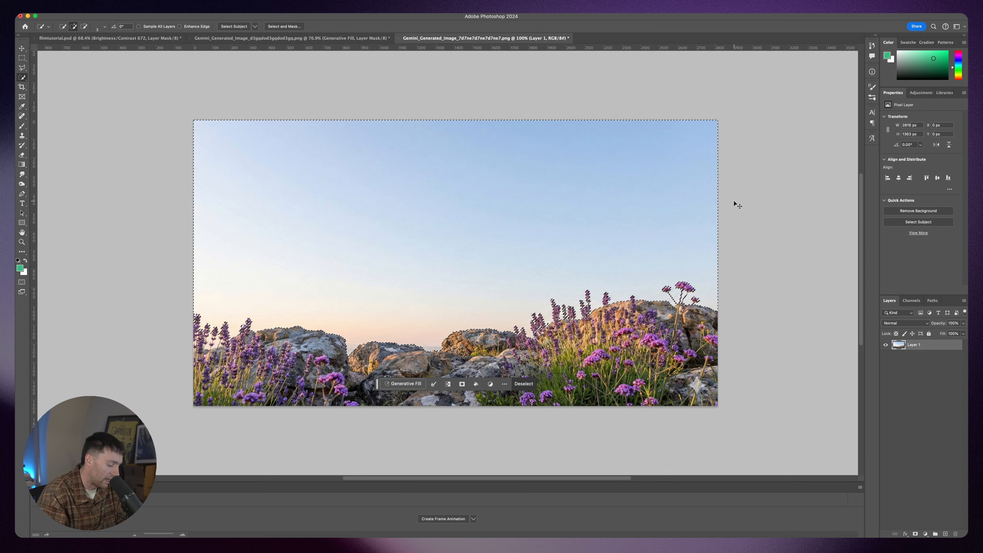
key(shift+super+i)
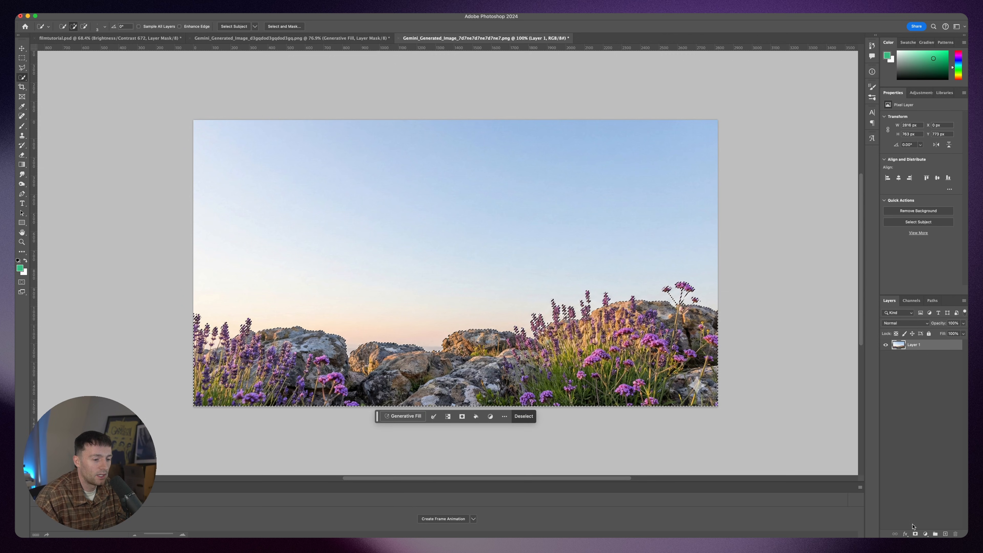
click(915, 534)
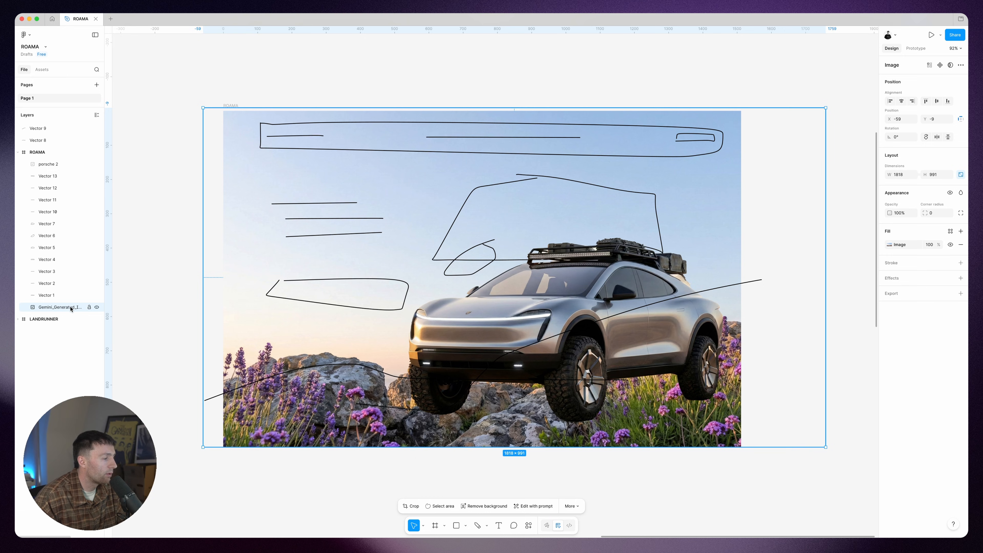
Step: In Figma, duplicate the landscape image and place the porsche 2 layer between the two landscape layers
key(super+d)
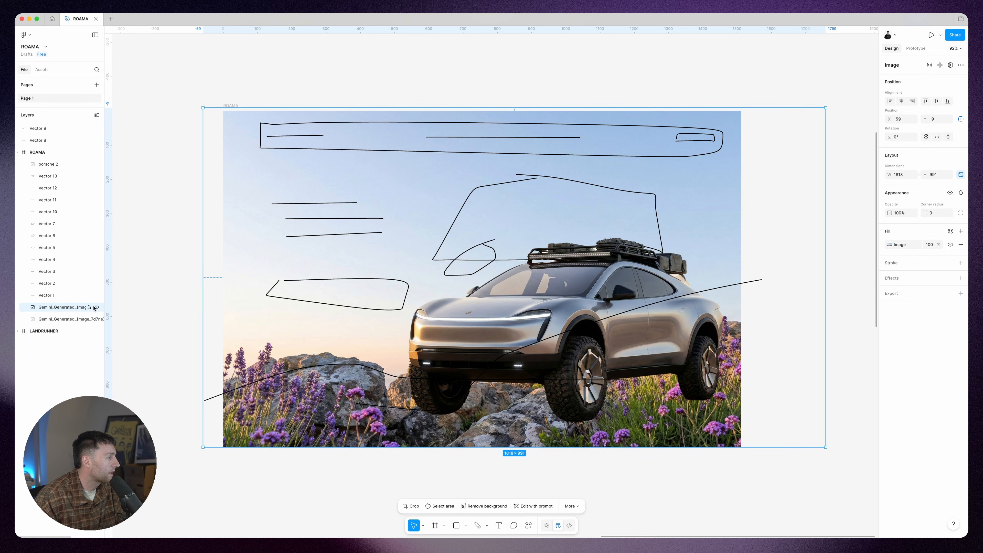
mouse_move(464, 520)
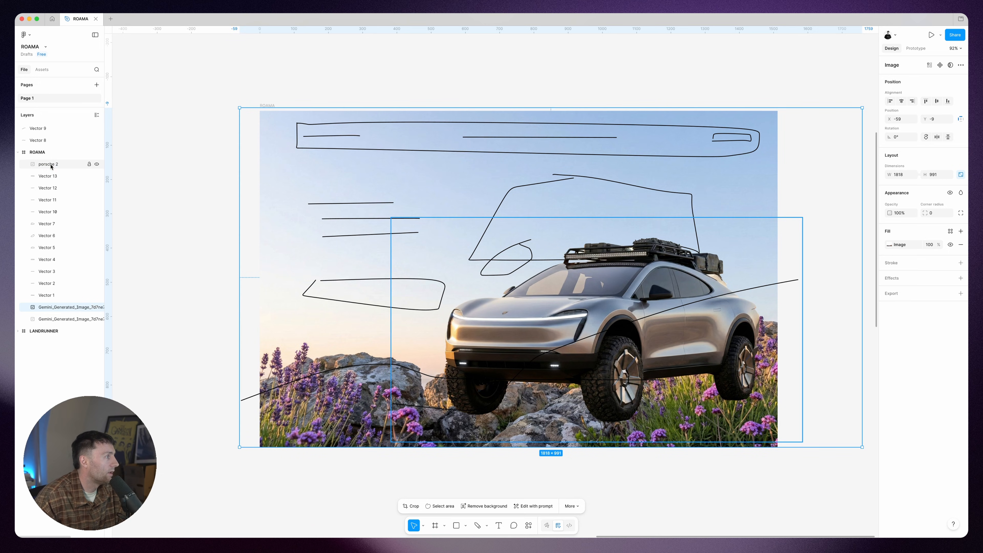
click(51, 165)
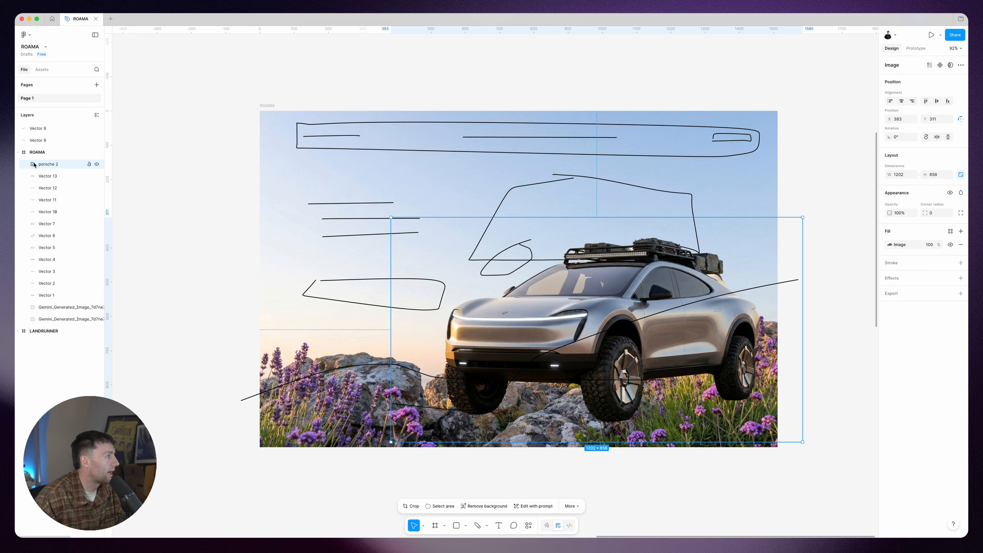
drag(50, 165, 52, 255)
drag(51, 314, 51, 314)
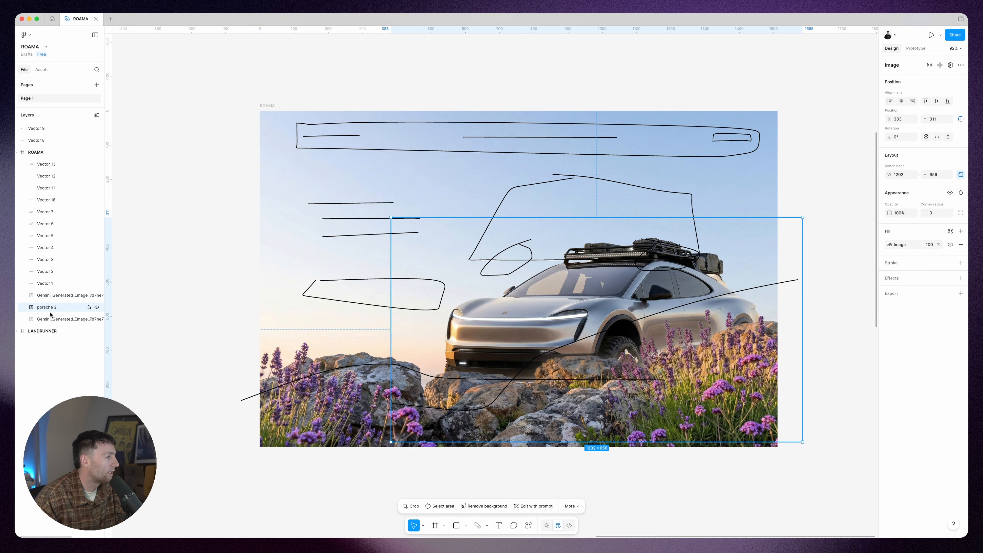
Step: Mirror the foreground rocks-and-lavender cutout left to right and lower it to about Y 40 in front of the 4x4's wheels
drag(623, 294, 606, 284)
click(17, 297)
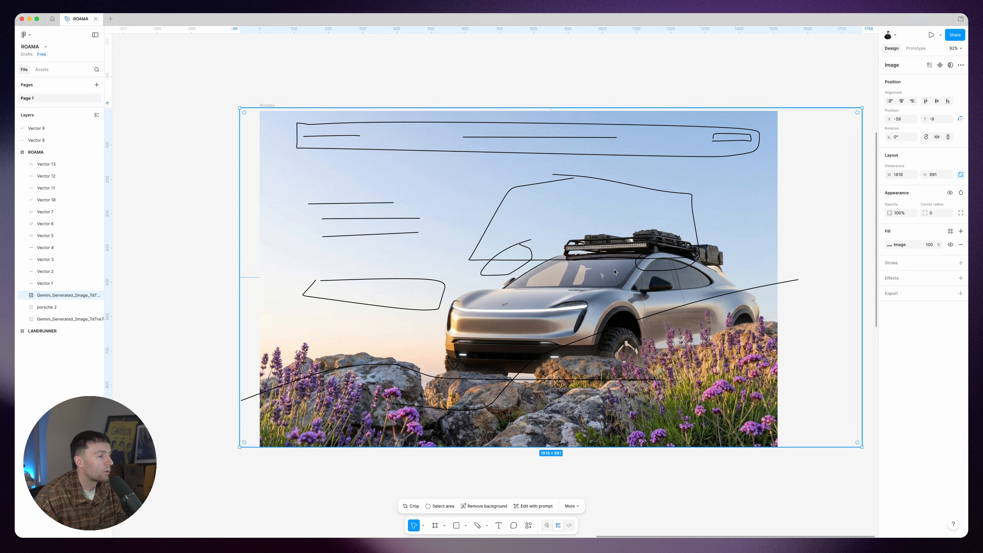
drag(616, 289, 613, 281)
key(shift+v)
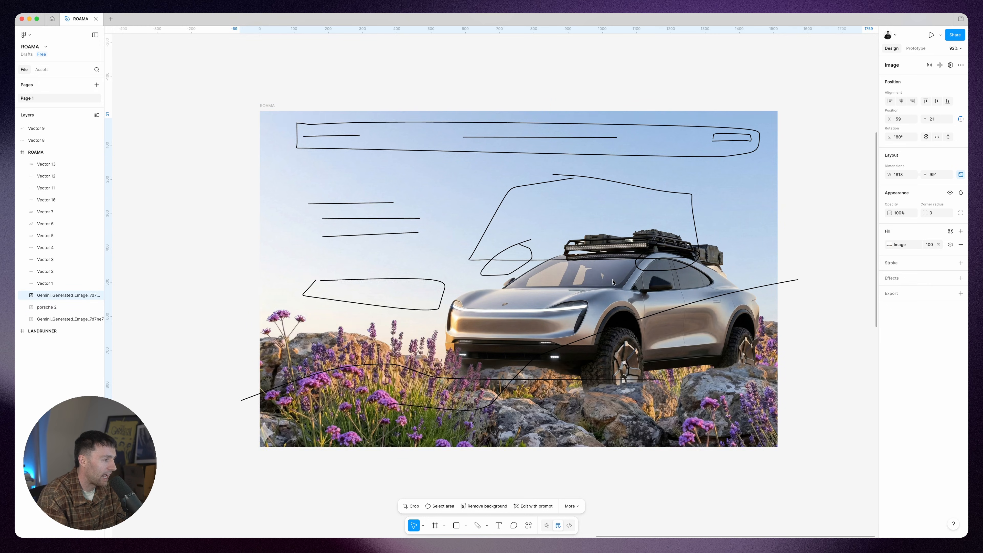
drag(613, 282, 613, 288)
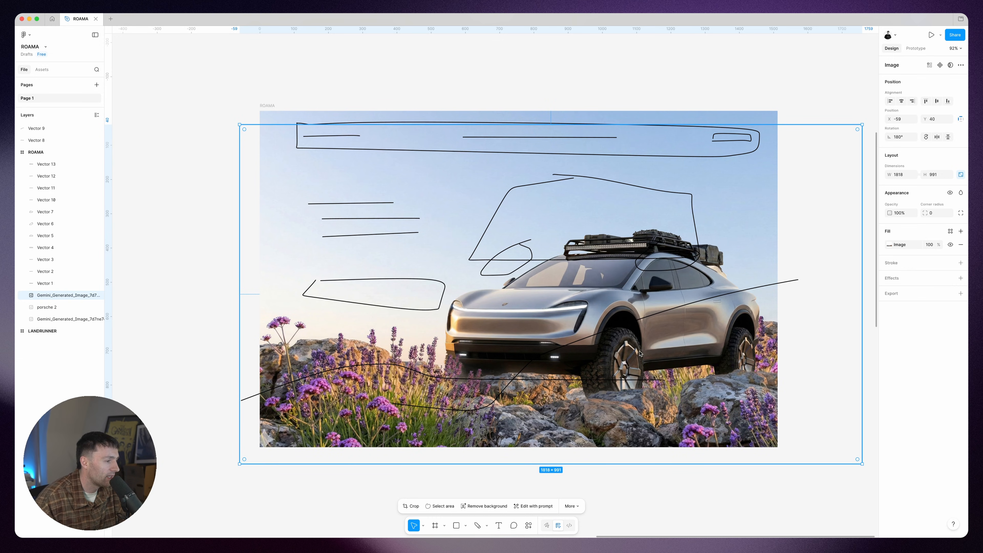
Step: Add a slight uniform layer blur to the rear landscape image and shift the foreground cutout to about X -188, Y 72
click(60, 320)
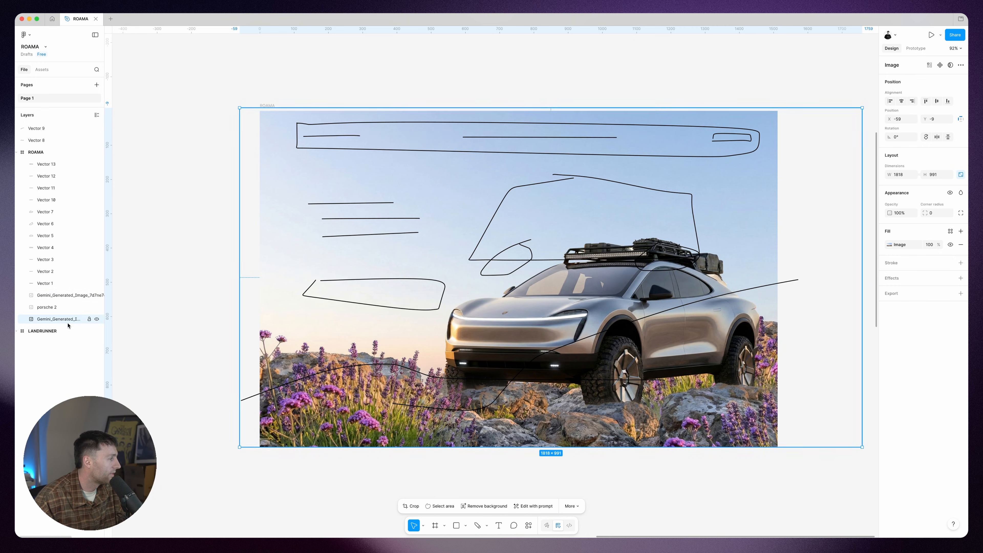
click(960, 278)
click(890, 291)
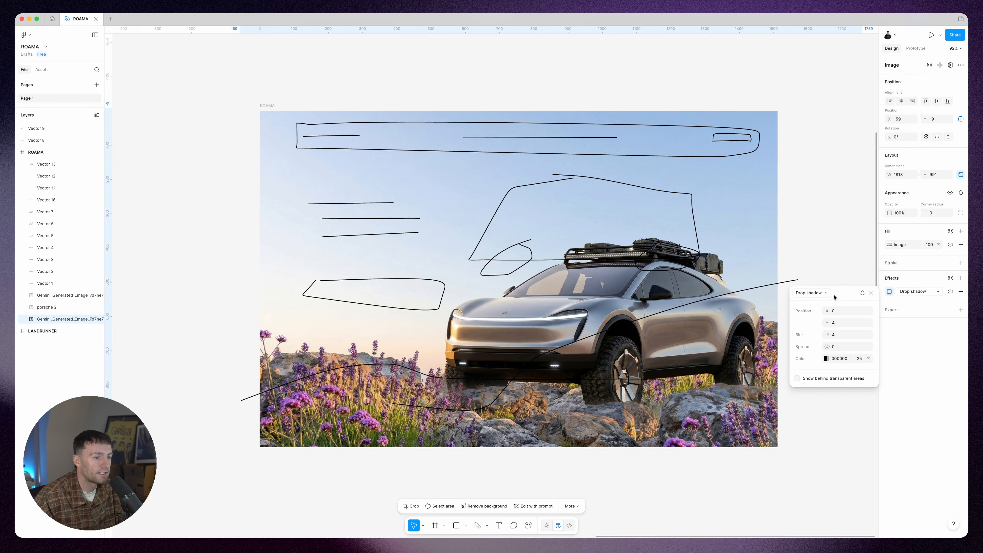
click(812, 293)
click(816, 302)
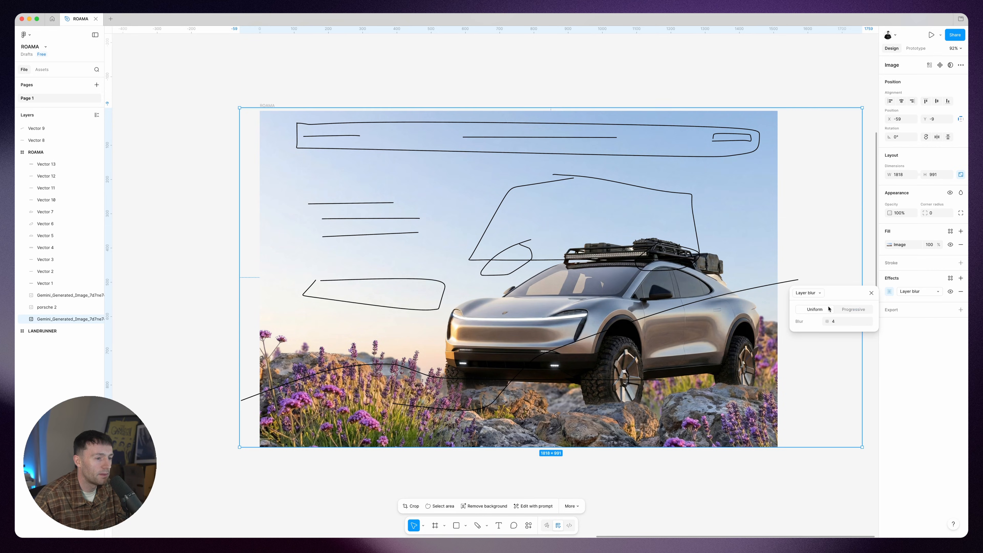
text(20)
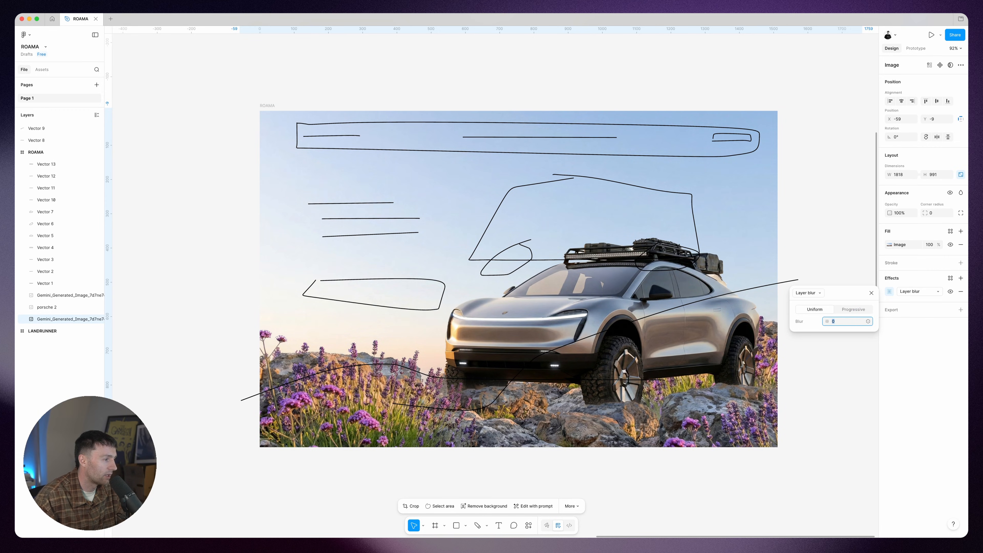
key(Return)
text(10)
key(Return)
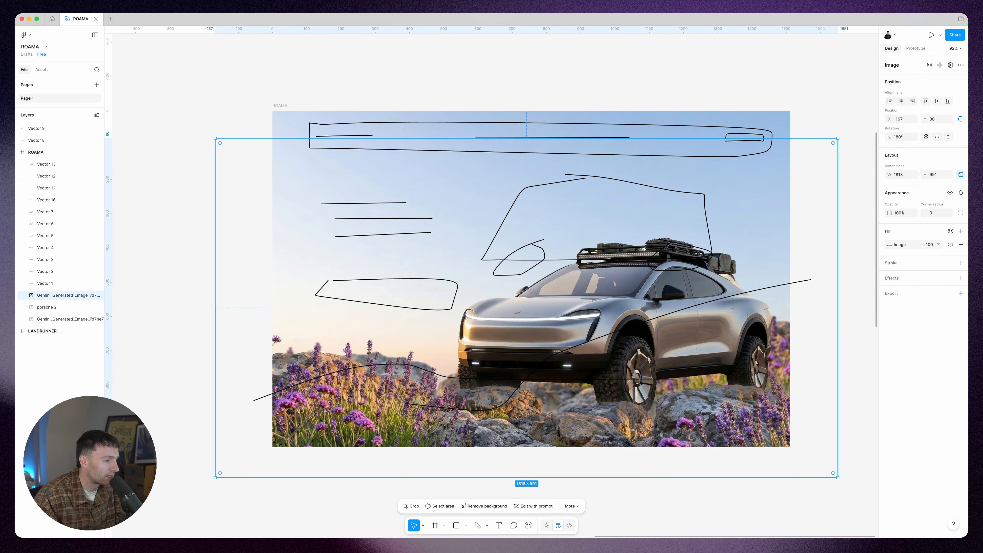
drag(731, 418, 716, 422)
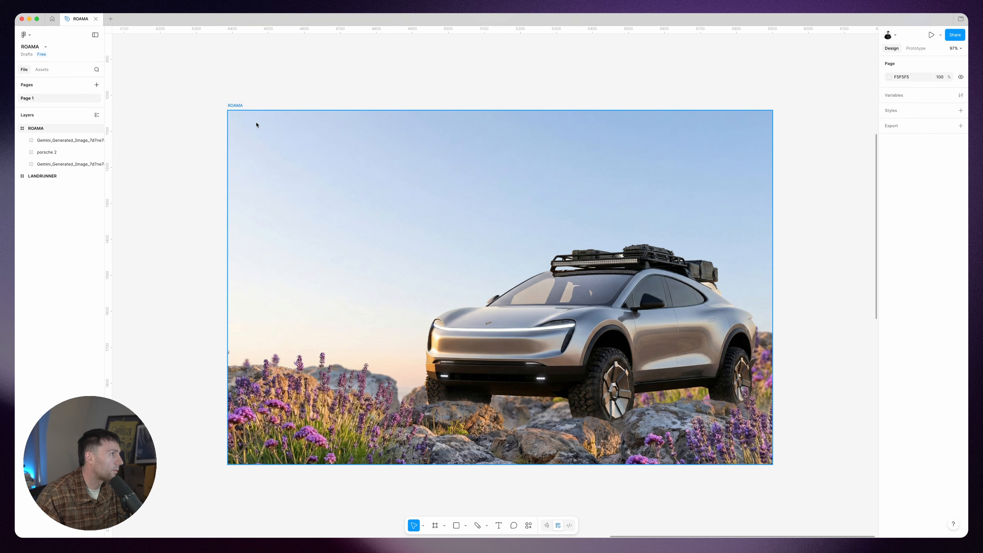
Step: Add a column layout guide to the ROAMA frame with 12 stretched columns, a 64 margin and a 16 gutter
click(234, 105)
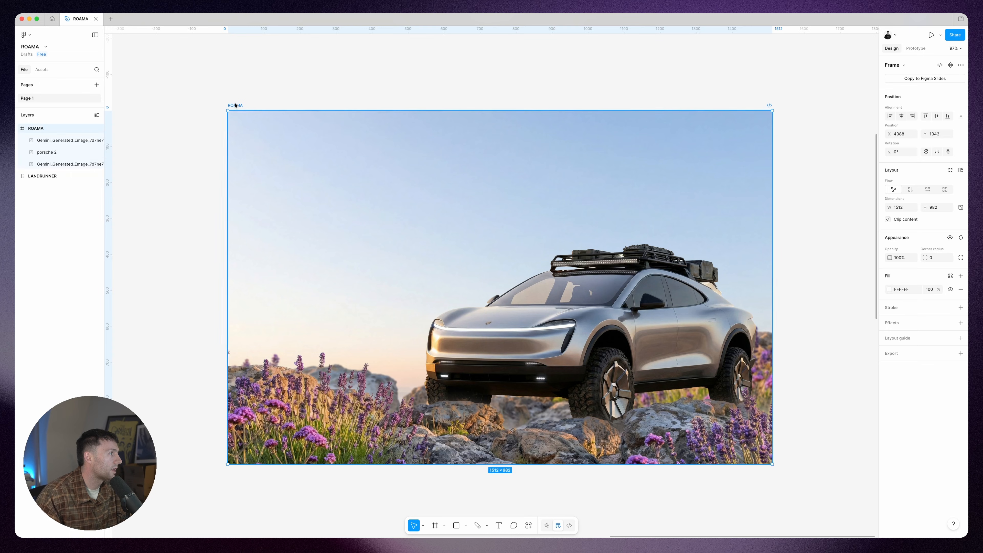
click(961, 338)
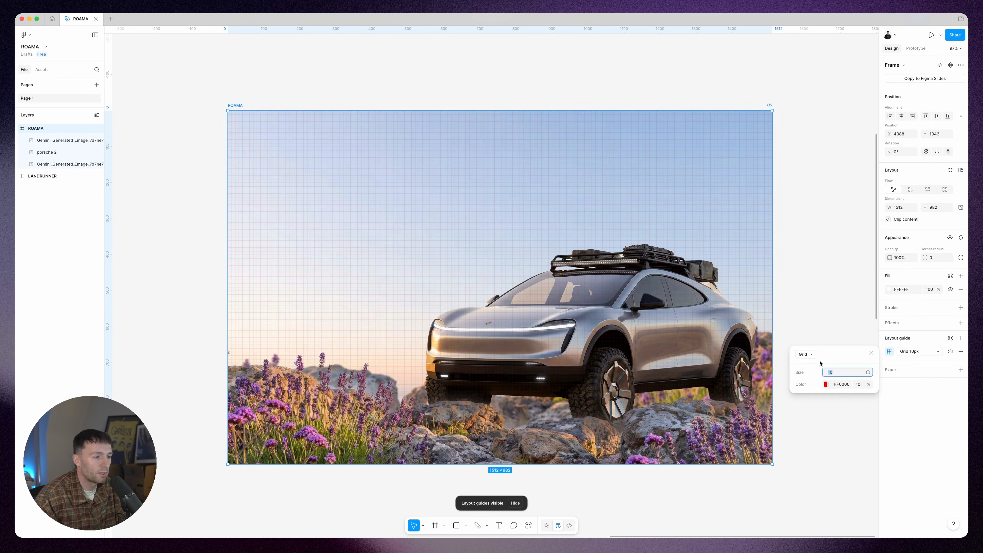
click(811, 353)
click(815, 371)
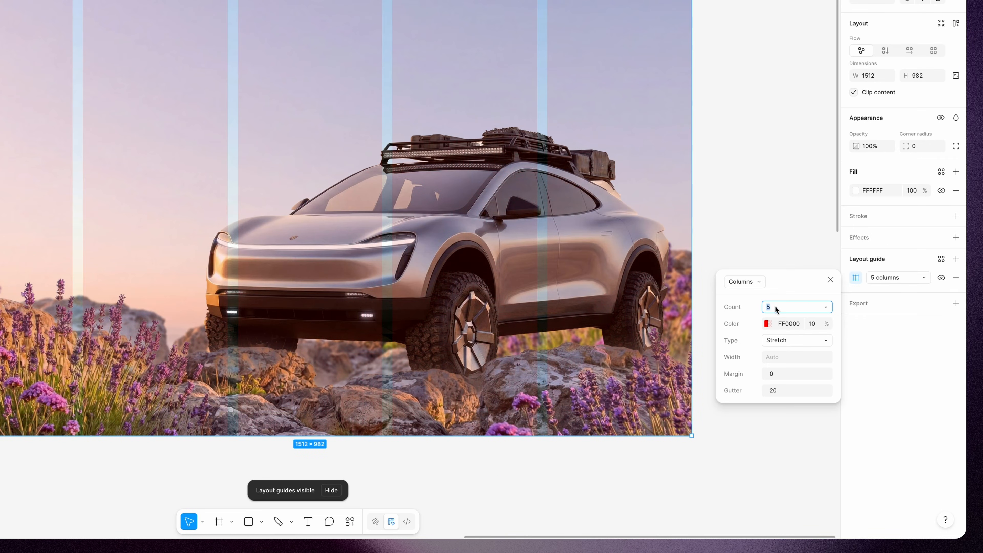
text(12)
key(Return)
click(784, 374)
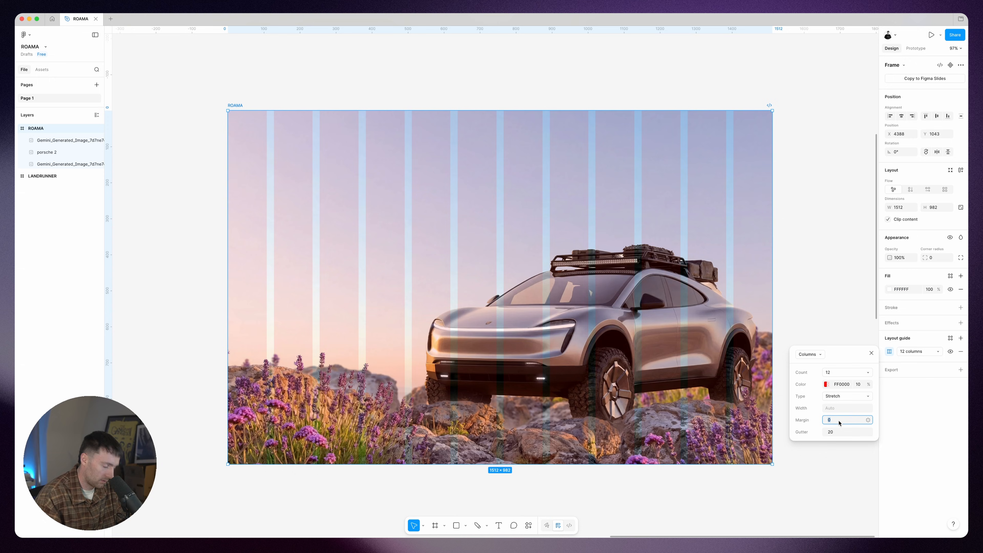
key(Return)
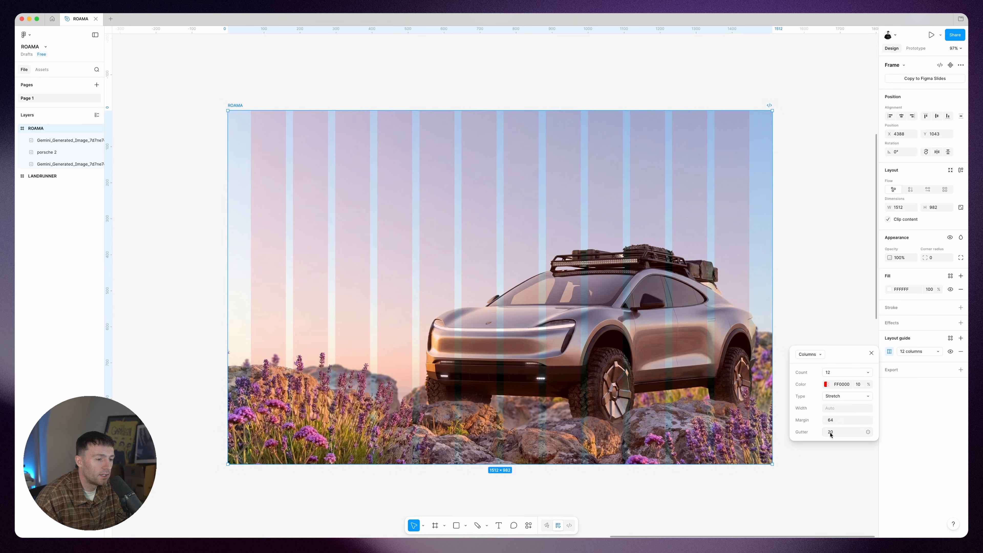
text(6)
key(Return)
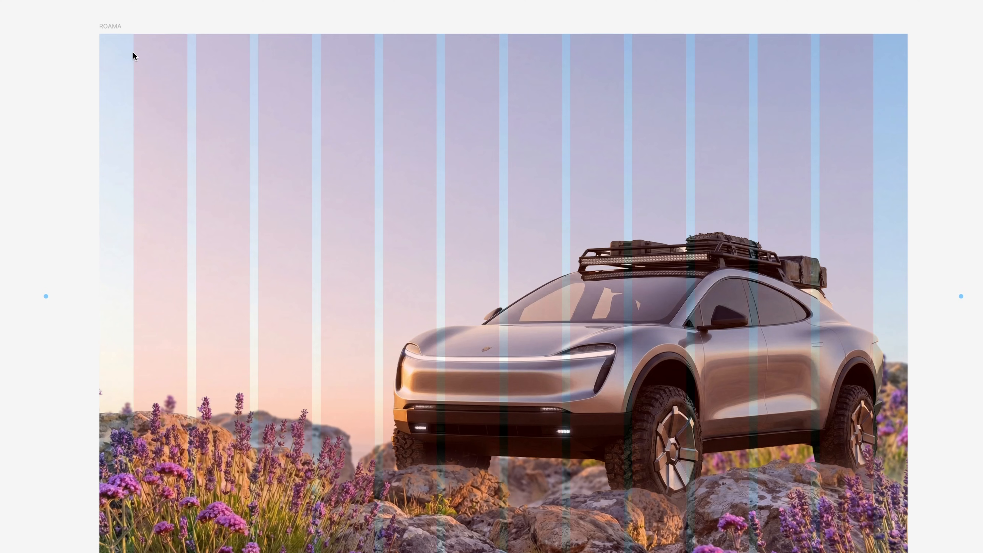
Step: Draw a navbar frame about 1384 × 82 across the columns and place a ROAMA text logo in Anta at its left end
drag(133, 52, 874, 96)
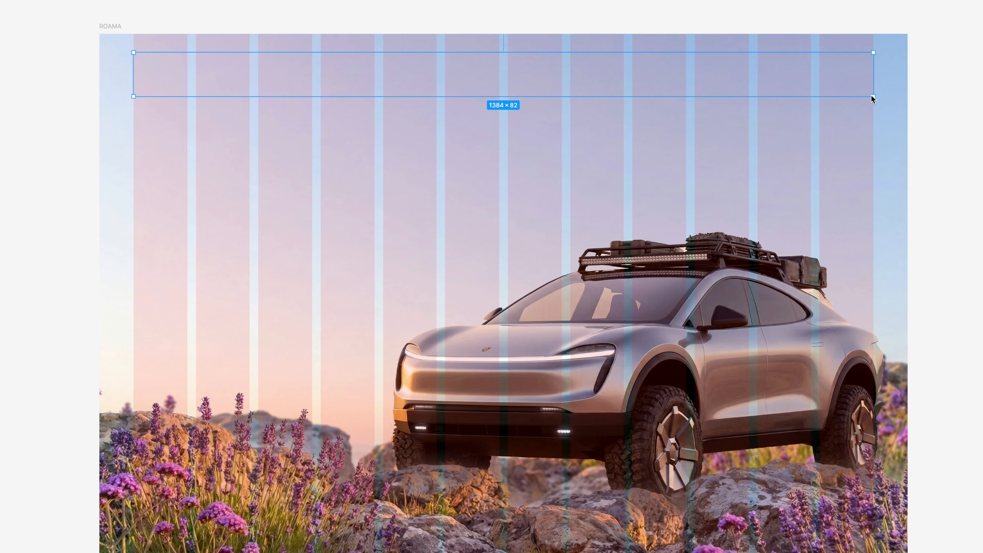
key(t)
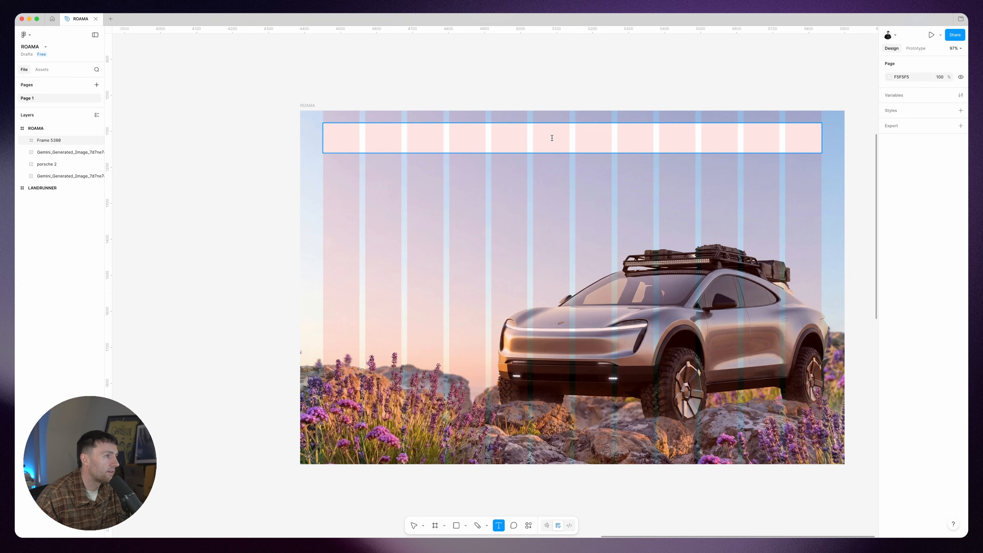
click(551, 138)
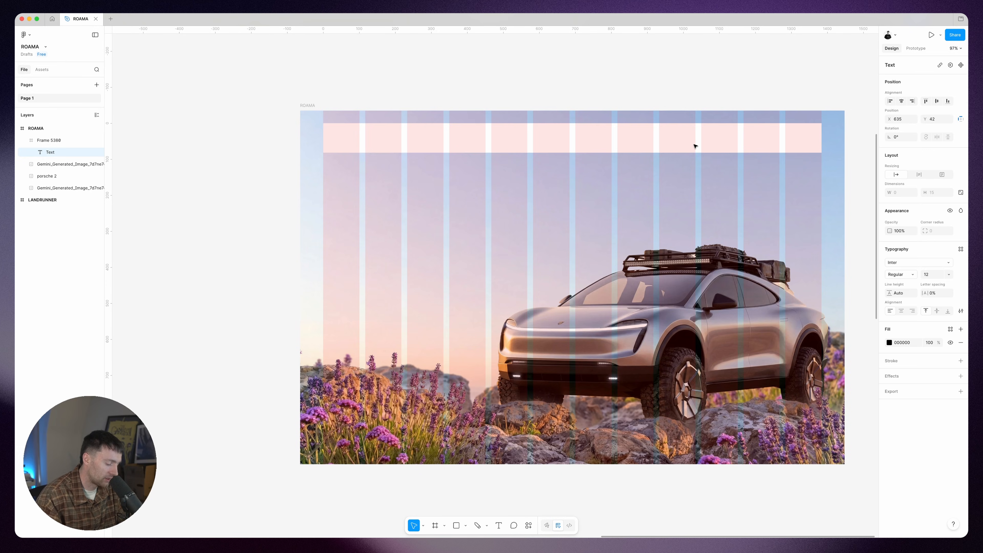
key(super+a)
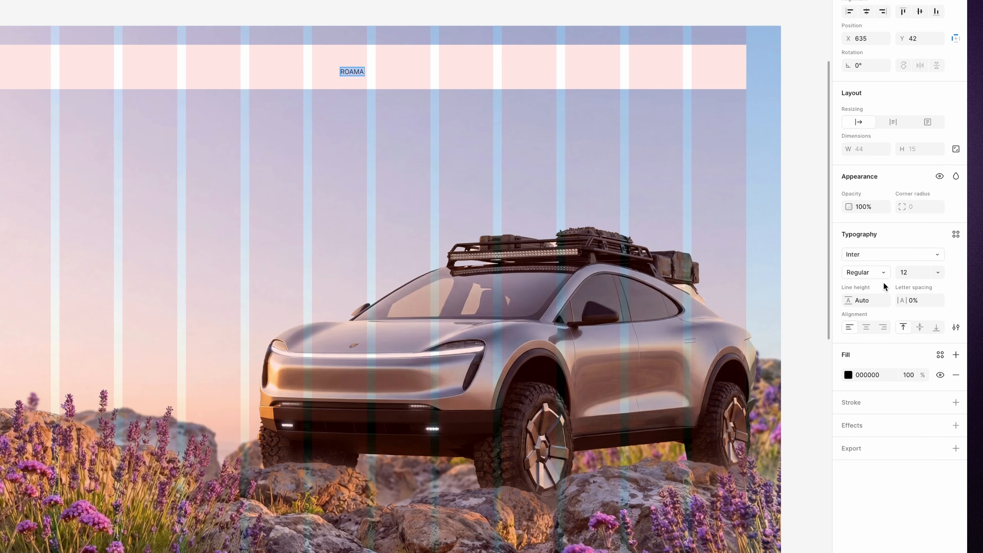
click(884, 255)
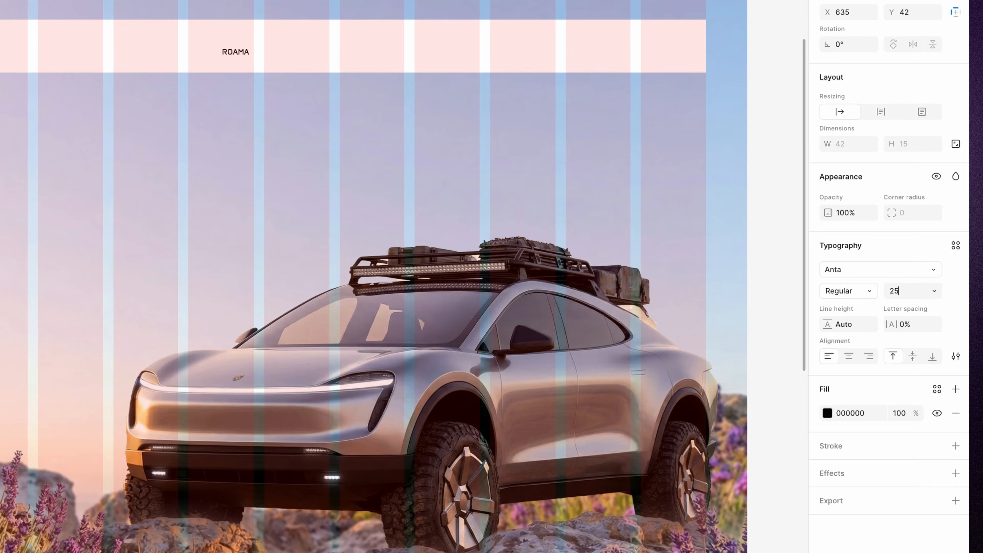
drag(229, 56, 120, 54)
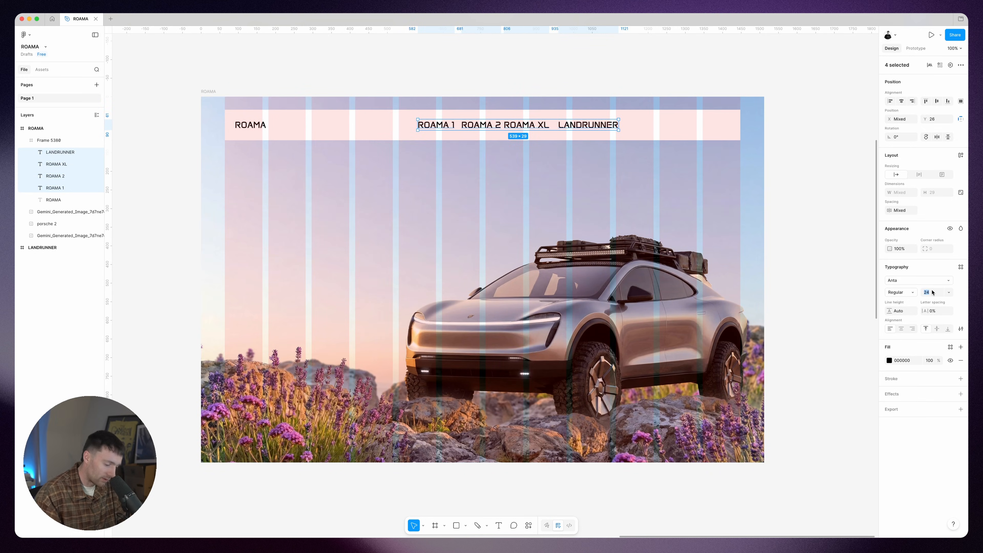
Step: Set the four model links to size 20 and arrange them in an auto layout with a 64 gap, centred in the navbar
key(Return)
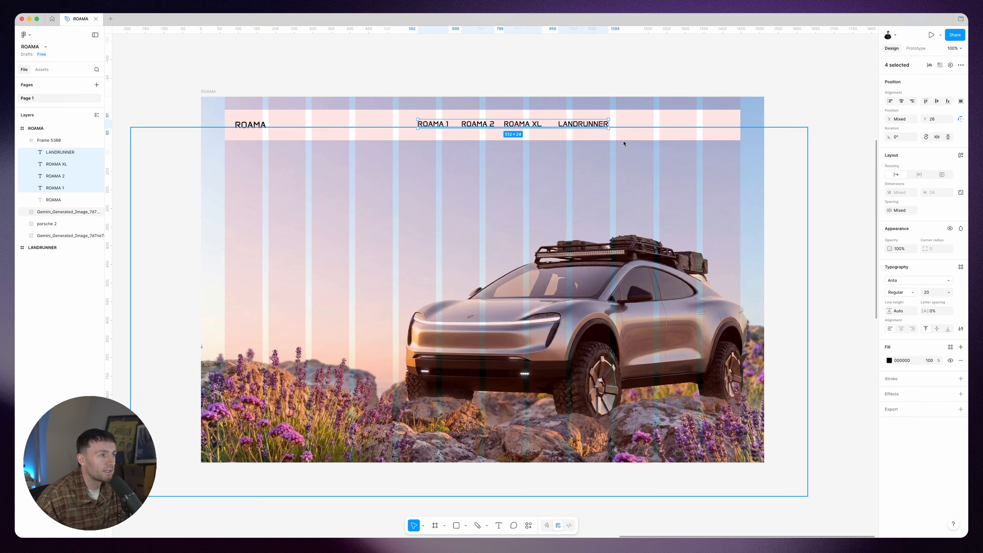
key(shift+a)
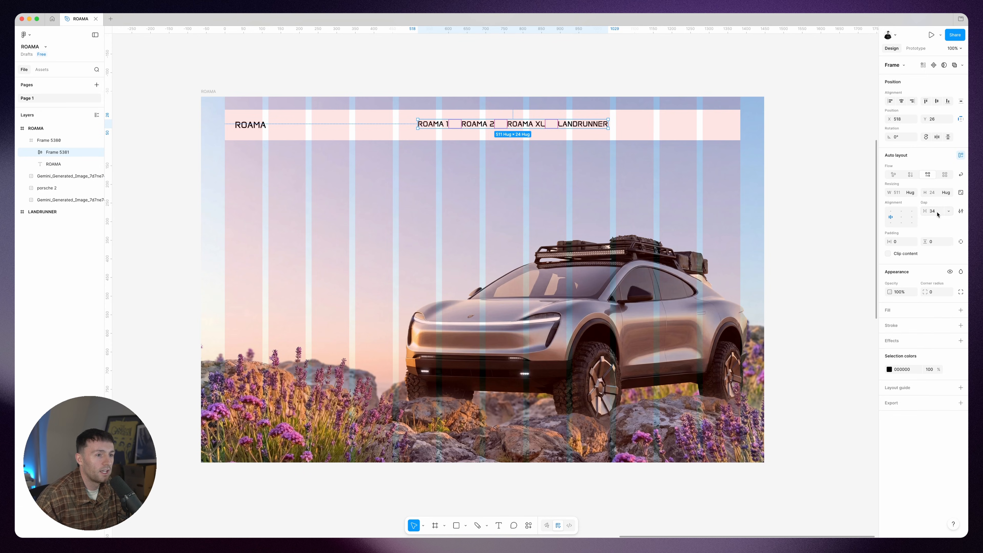
key(Return)
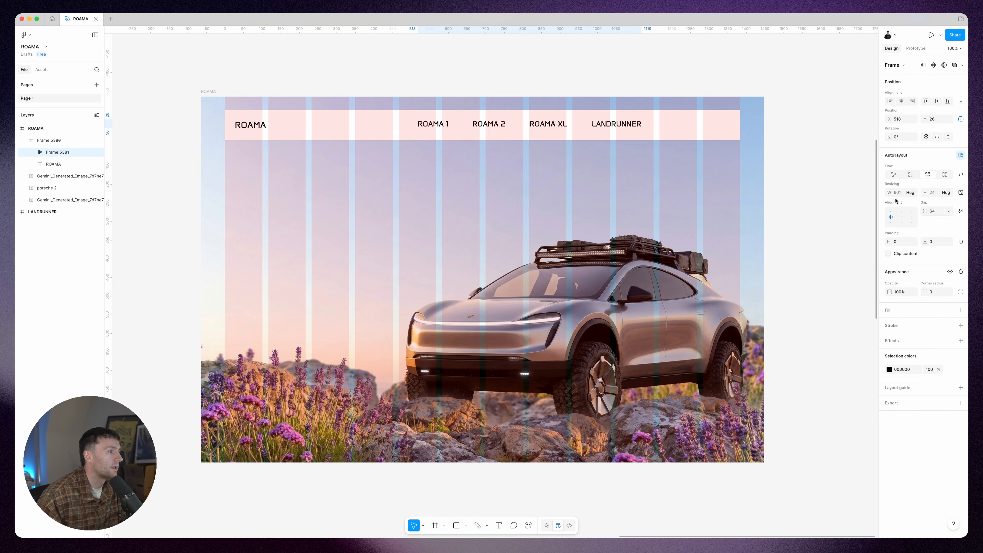
drag(514, 125, 488, 127)
drag(488, 127, 467, 126)
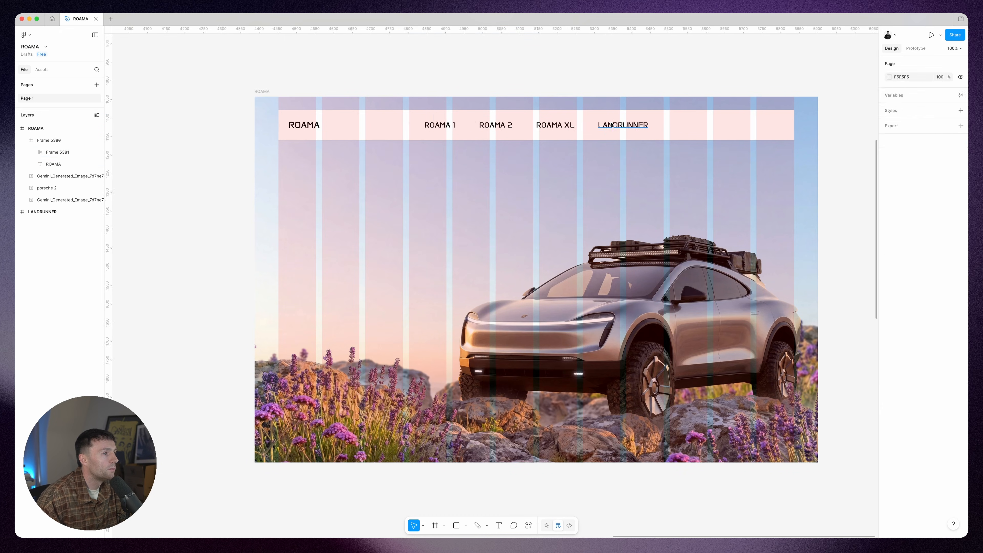
Step: Duplicate the LANDRUNNER link towards the navbar's right end as a black button with white BOOK A DEMO text in Open Runde
super+click(611, 125)
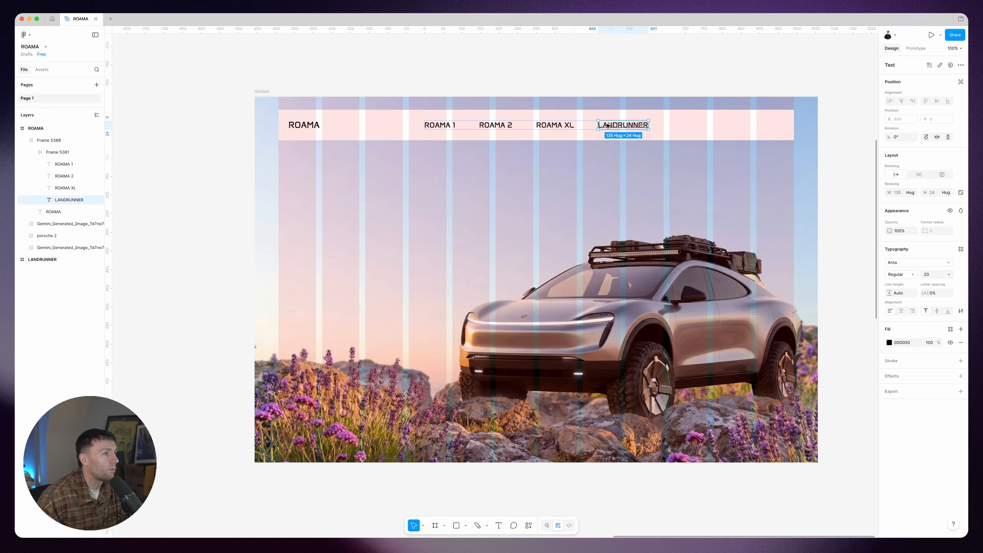
drag(610, 124, 725, 124)
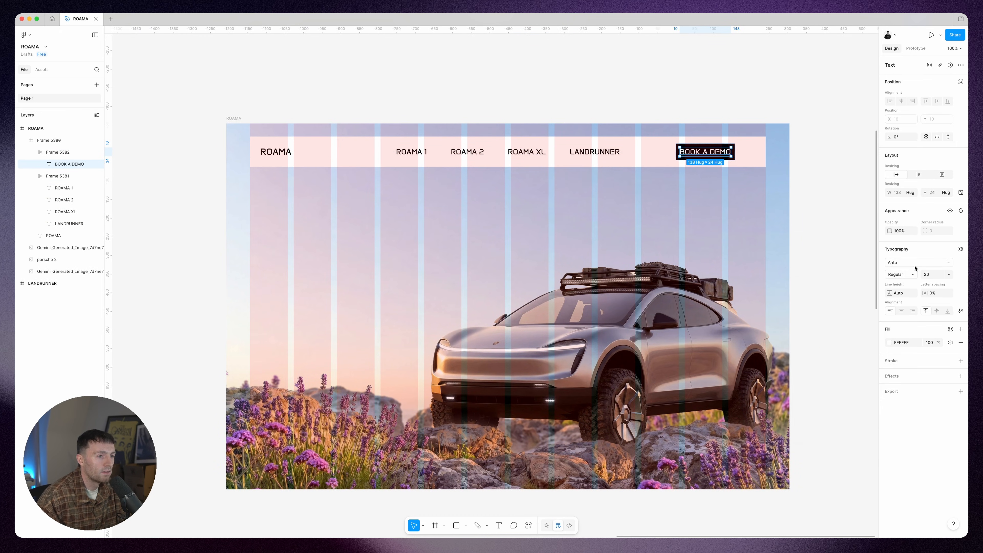
click(914, 264)
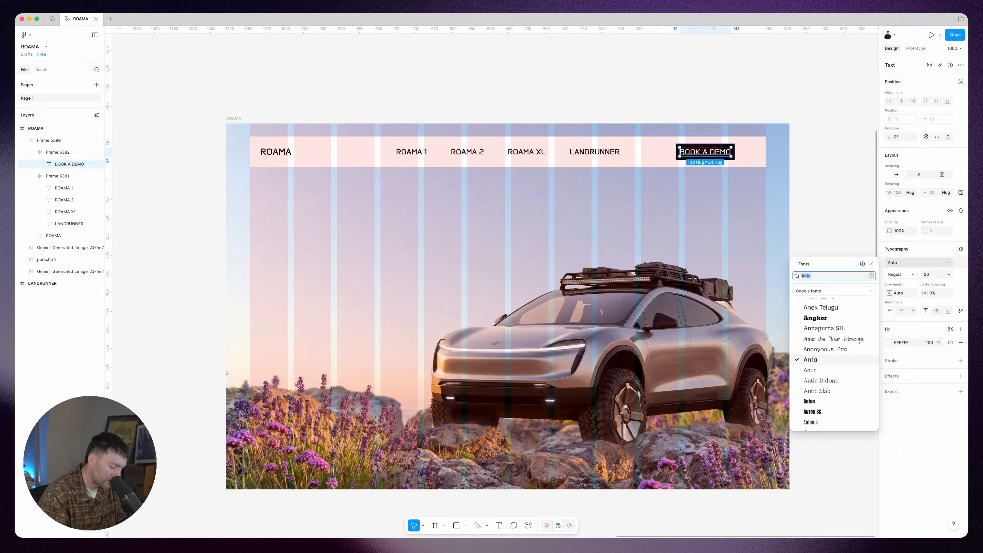
text(runde)
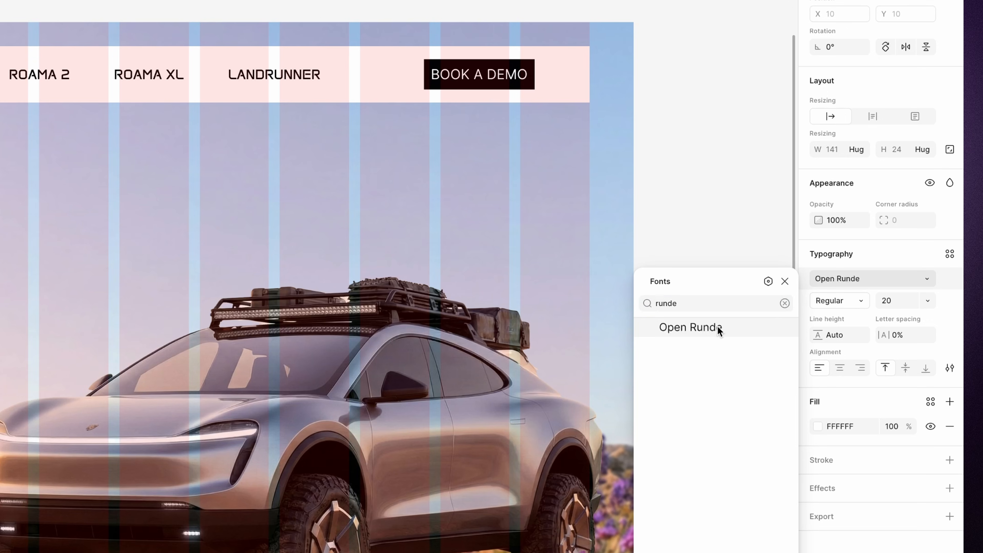
click(717, 327)
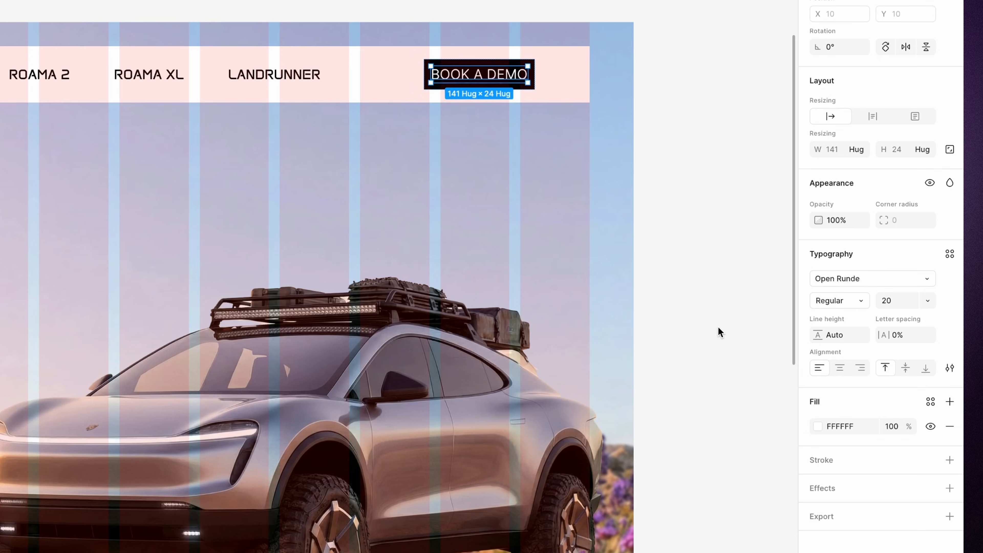
Step: Set the BOOK A DEMO button label to size 16 and Semibold weight
click(891, 300)
text(16)
key(Return)
click(852, 299)
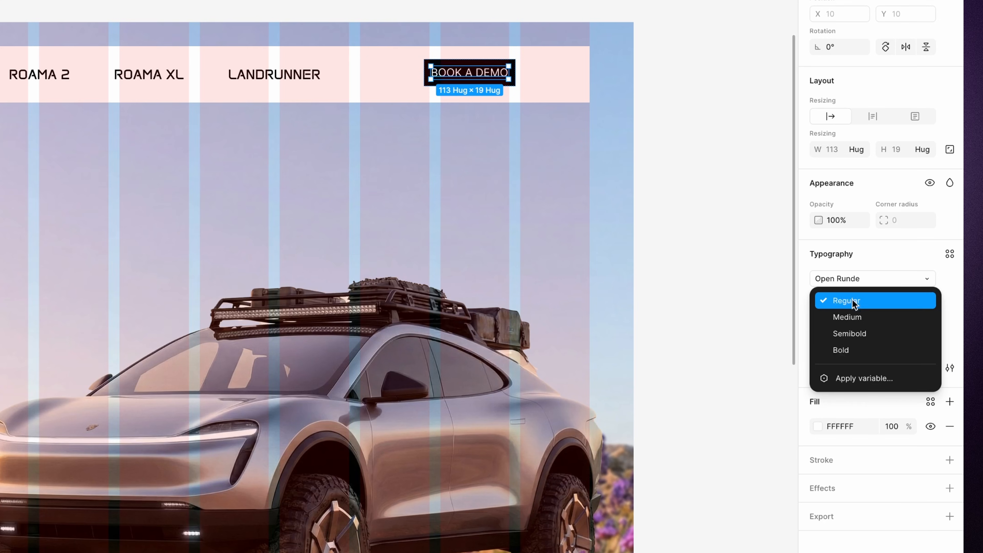
click(861, 333)
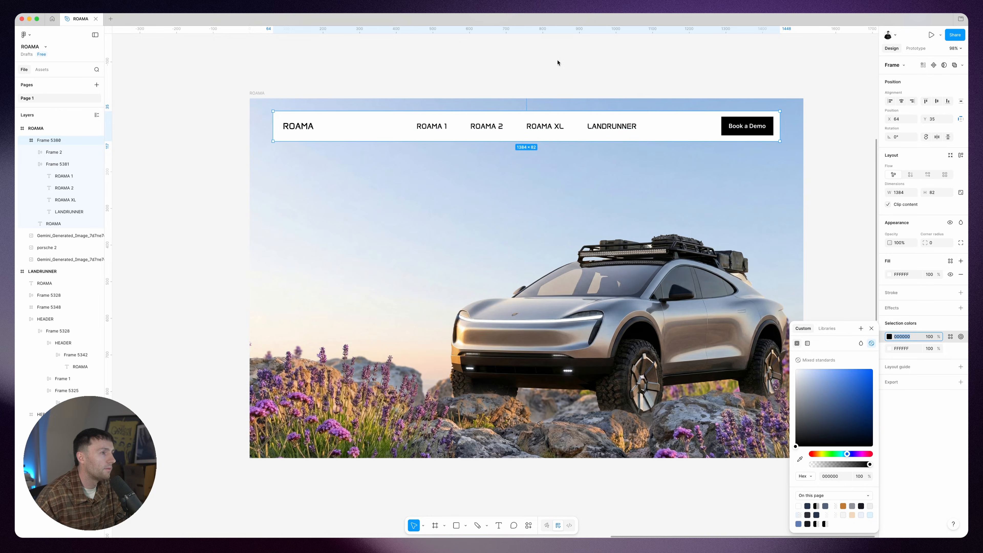
Step: Change the black used across the navbar's text and button to 28354B
text(283548)
key(Return)
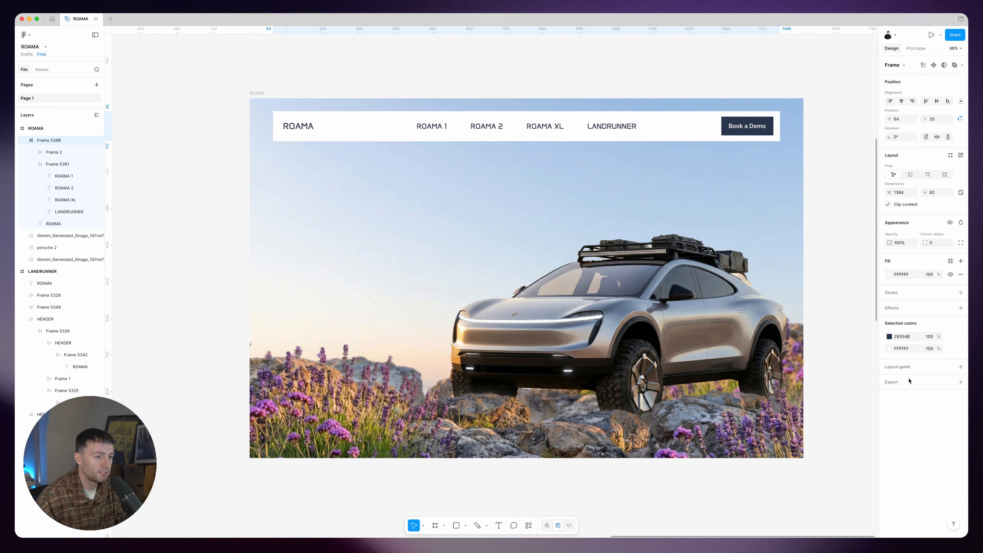
click(893, 339)
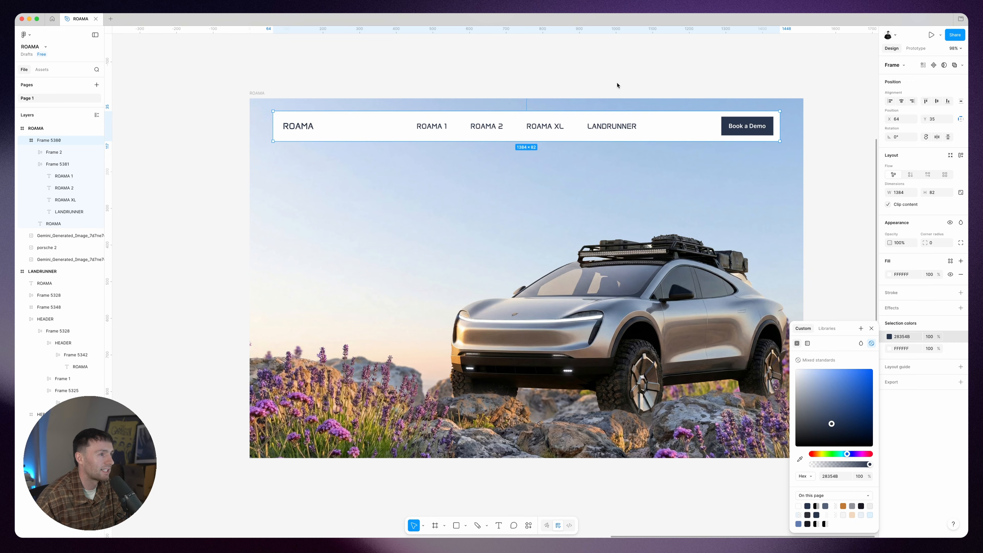
click(627, 62)
Step: Paste the LANDRUNNER headline group into the ROAMA frame and place it behind the 4x4, directly above the rear landscape image
scroll(627, 62, left, 1)
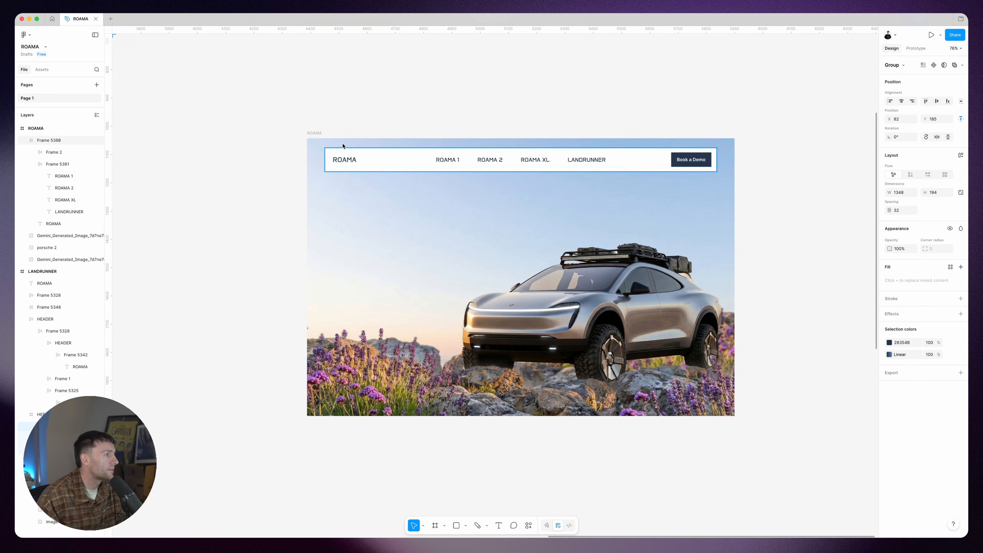
click(314, 135)
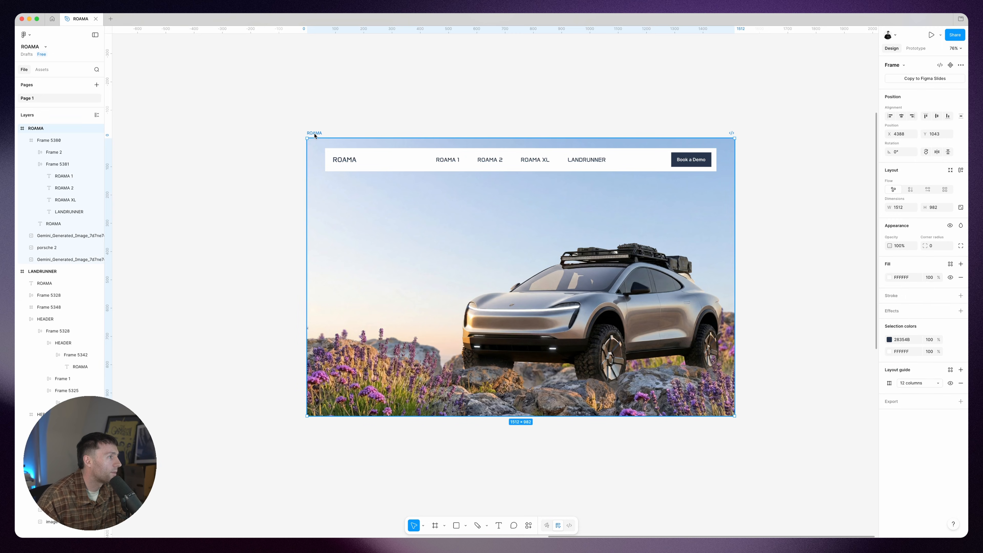
key(super+v)
click(550, 86)
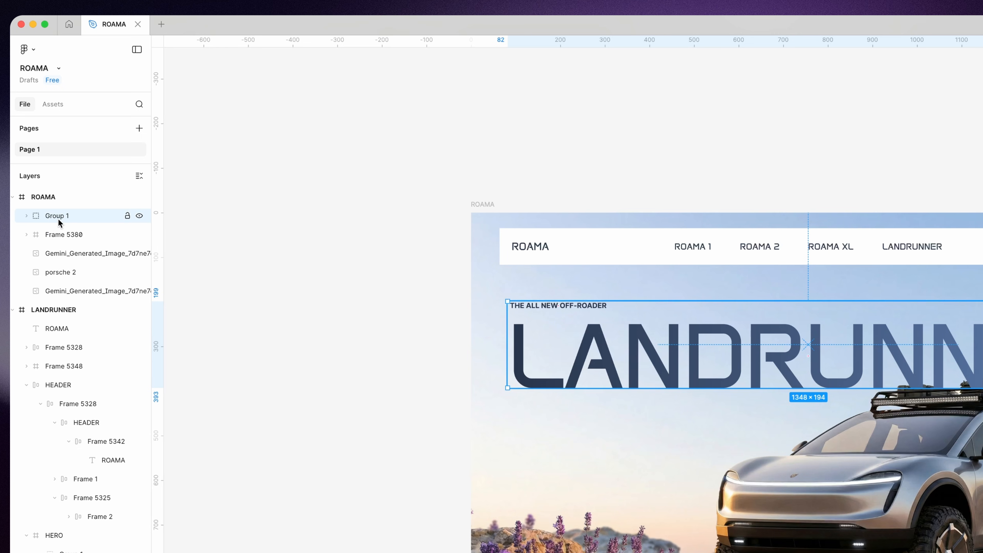
drag(58, 219, 62, 281)
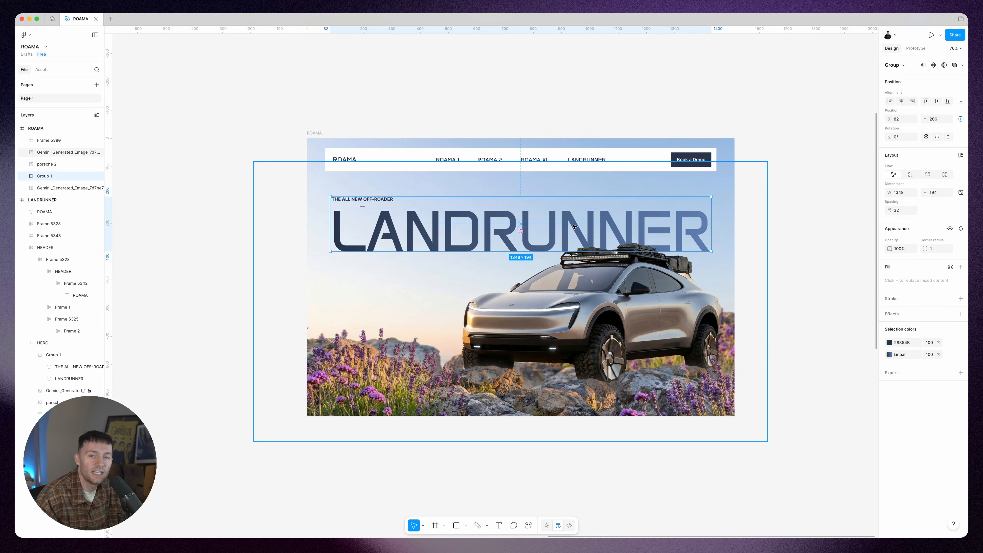
click(779, 273)
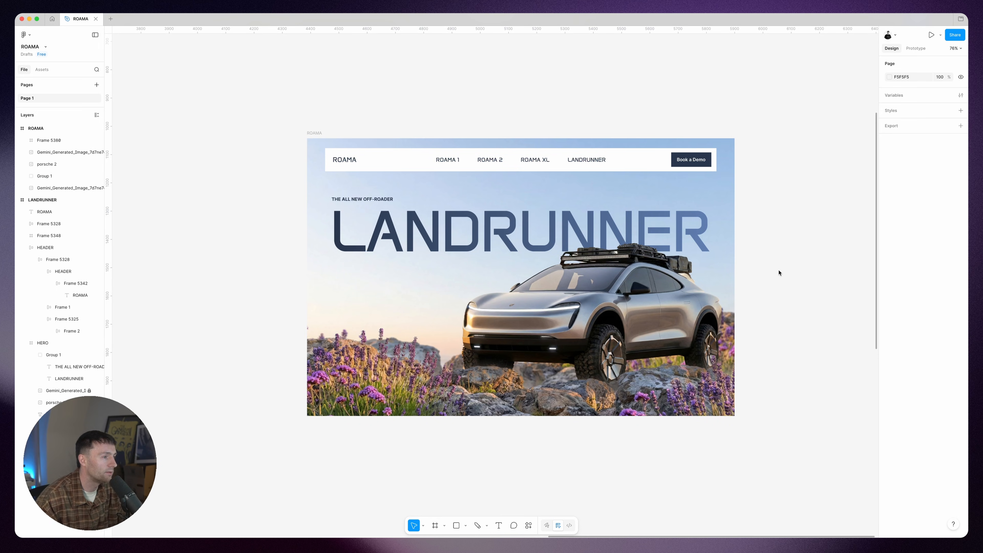
scroll(575, 72, left, 2)
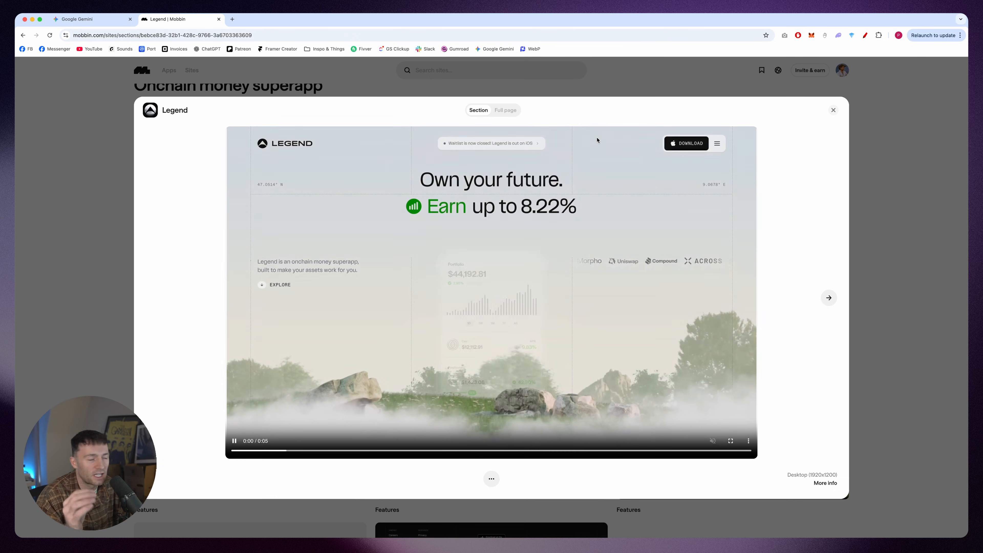
Step: Switch back to Figma and draw an unfilled 1512 × 982 rectangle covering the whole ROAMA frame
mouse_move(498, 538)
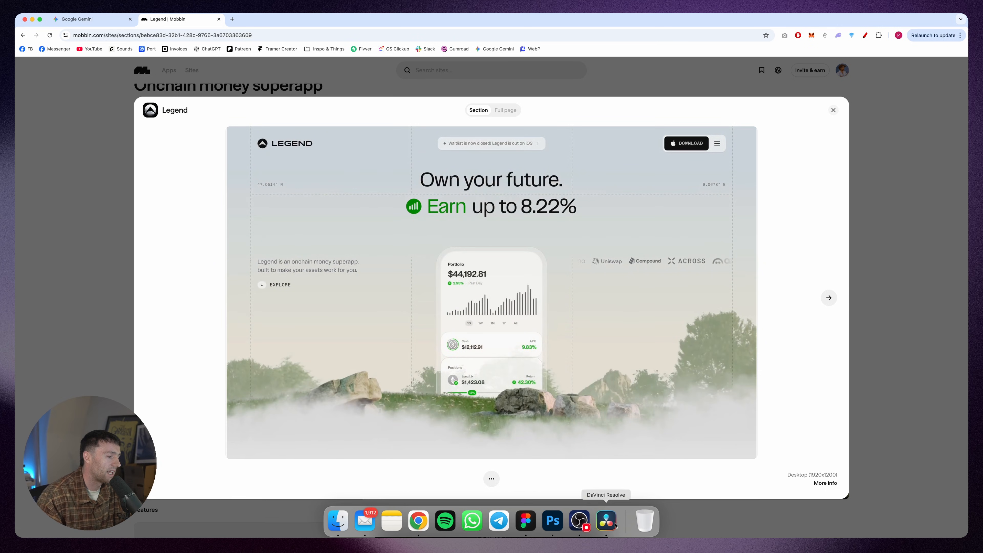
click(526, 520)
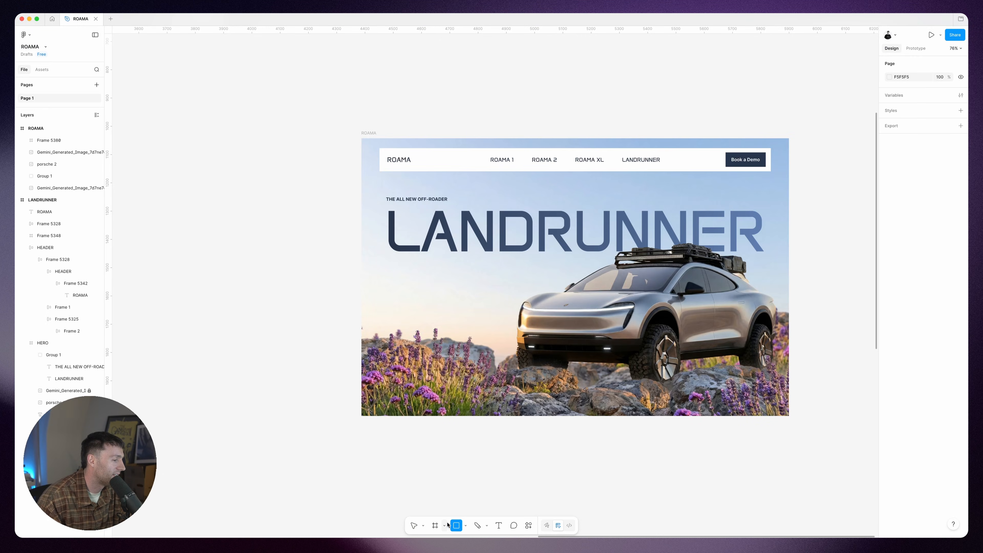
drag(362, 141, 789, 417)
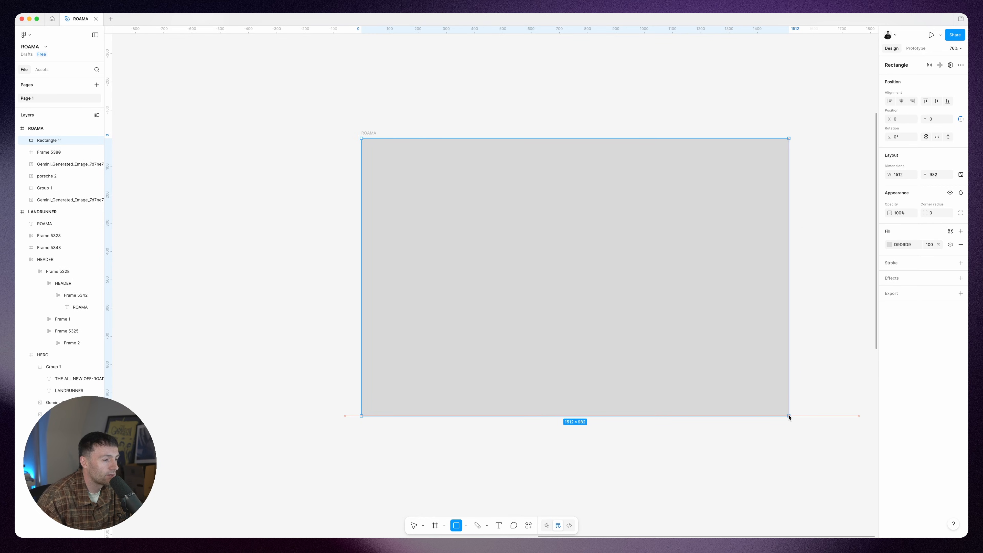
click(961, 245)
Step: Give the rectangle a white FFFFFF stroke on its right side only and set its width to 378
click(898, 251)
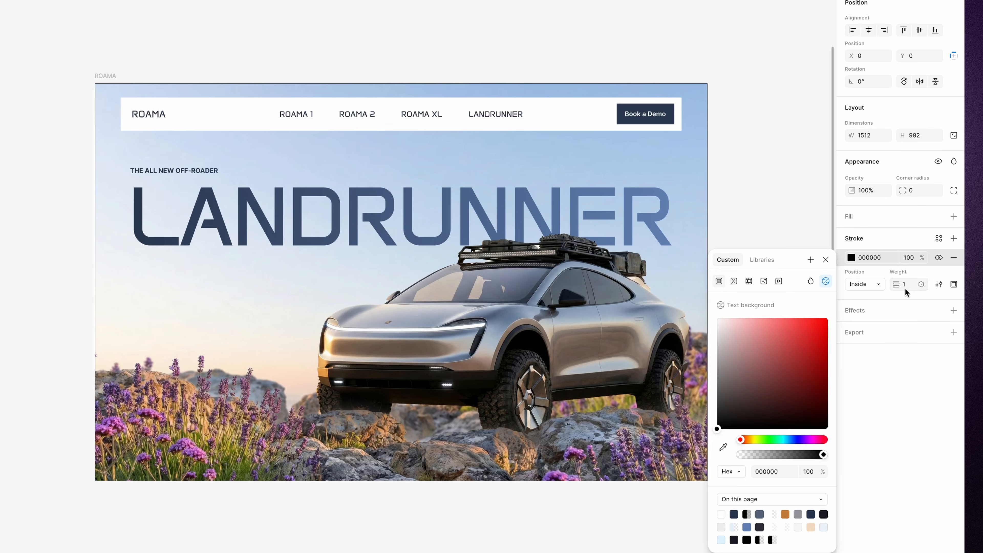
click(954, 284)
click(929, 352)
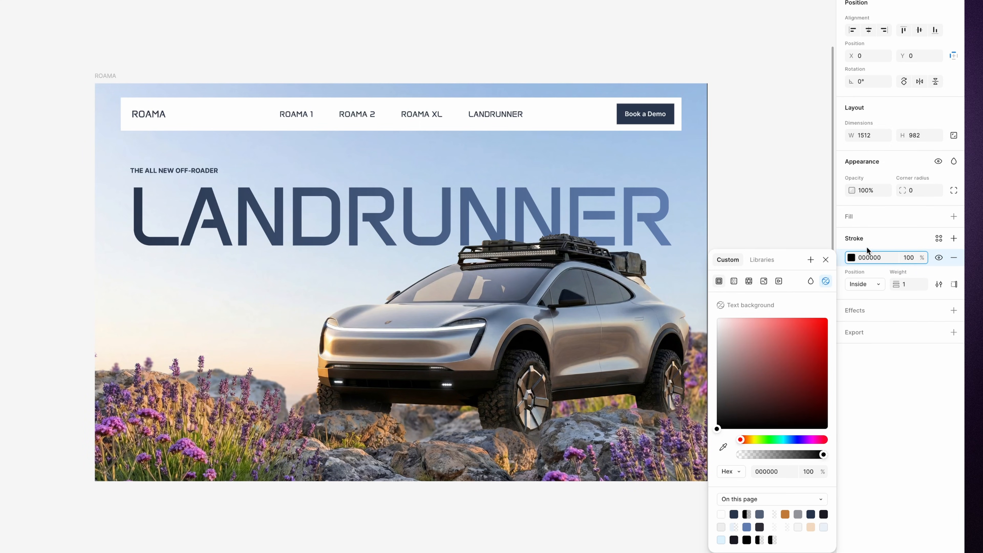
click(850, 258)
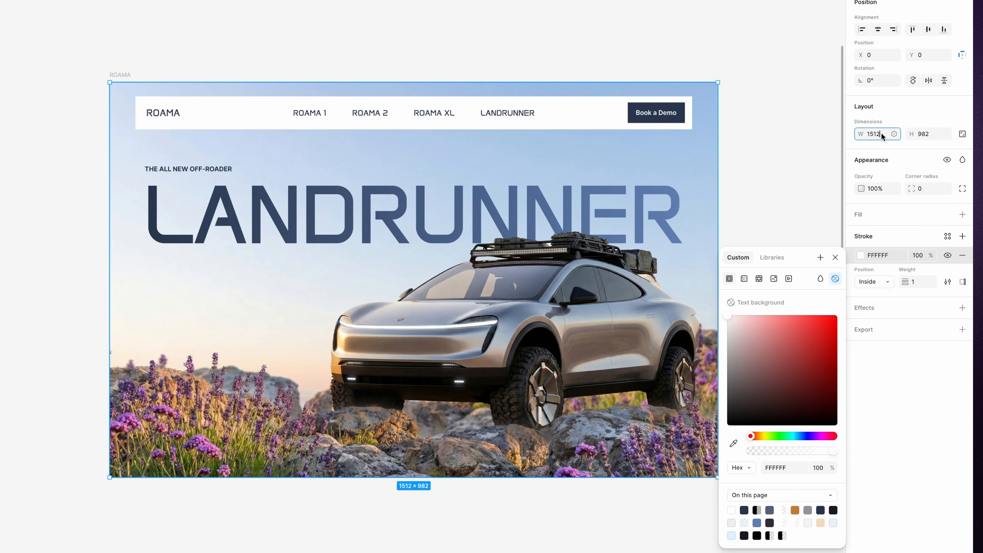
text(378)
key(Return)
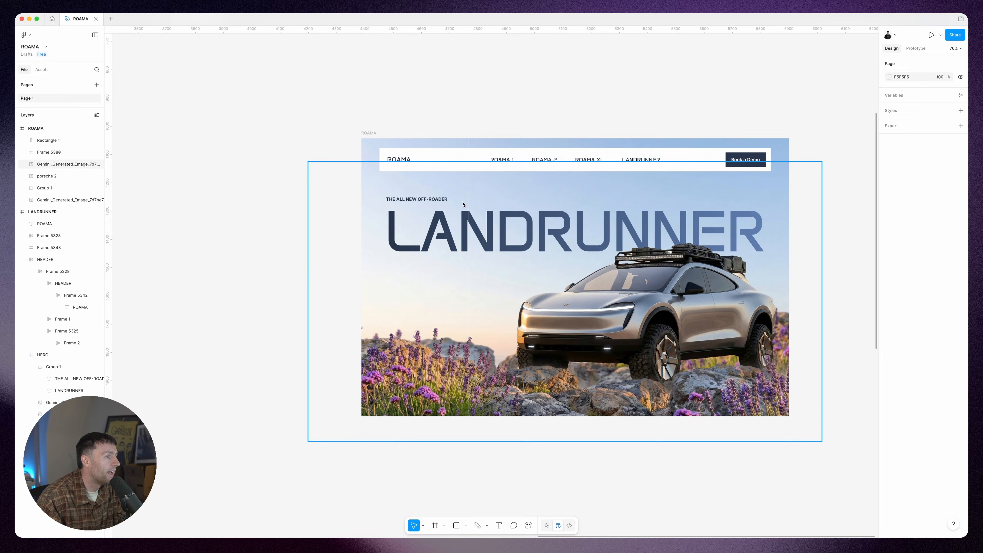
Step: Duplicate the 378-wide rectangle three times and arrange all four side by side in a horizontal auto layout with gap 0
click(468, 197)
key(super+d)
key(super+d)
key(super+d)
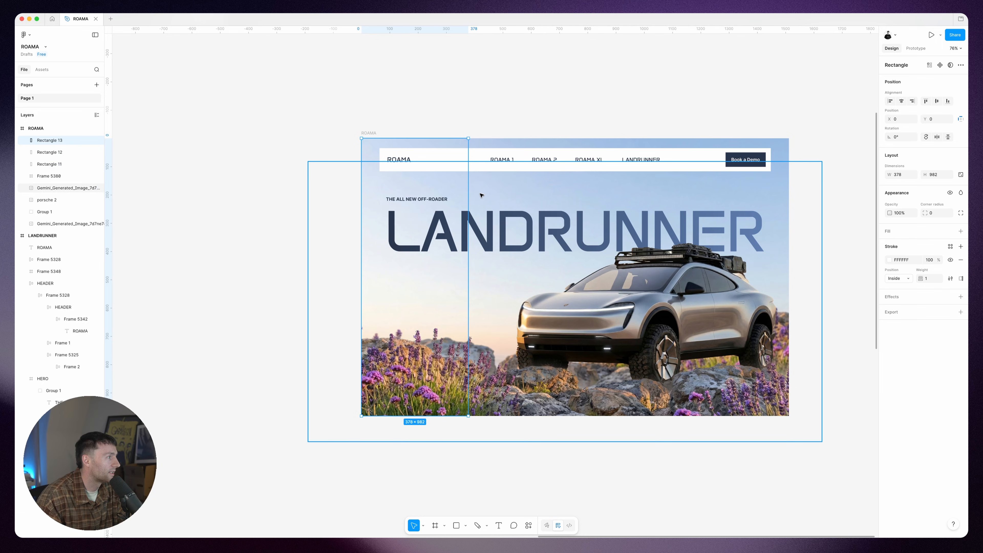
click(64, 175)
shift+click(56, 145)
key(shift+a)
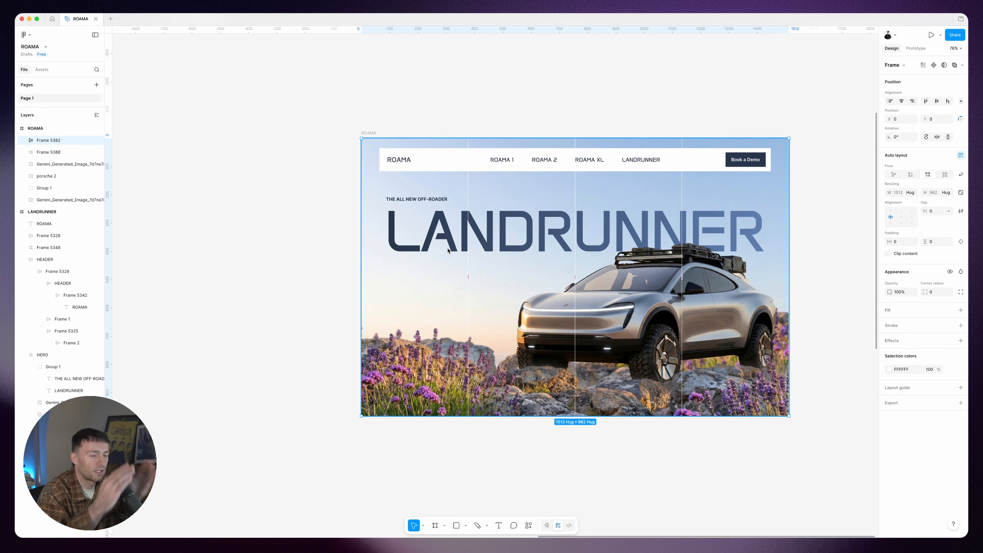
Step: Remove the stroke from the fourth, rightmost rectangle in the column-line auto layout
click(25, 140)
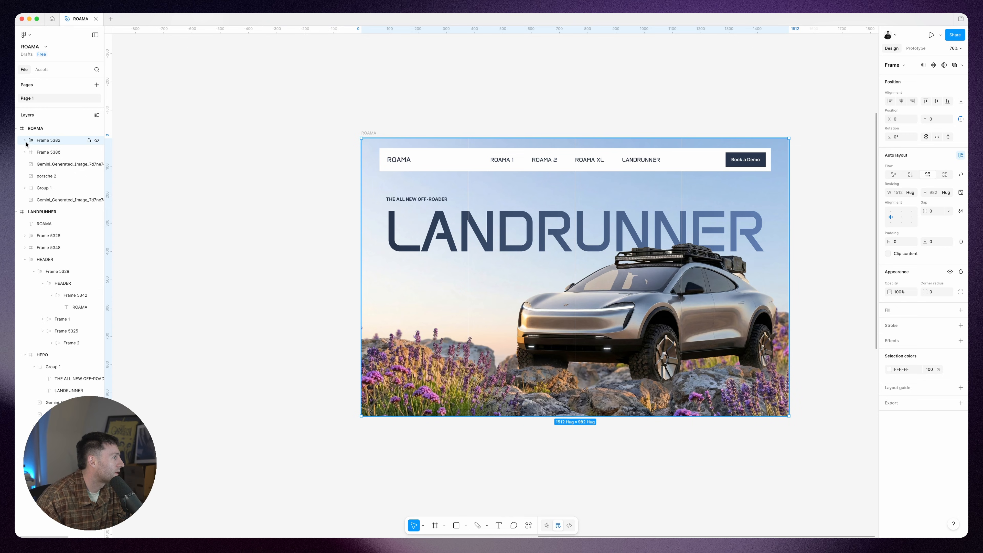
click(56, 152)
click(58, 188)
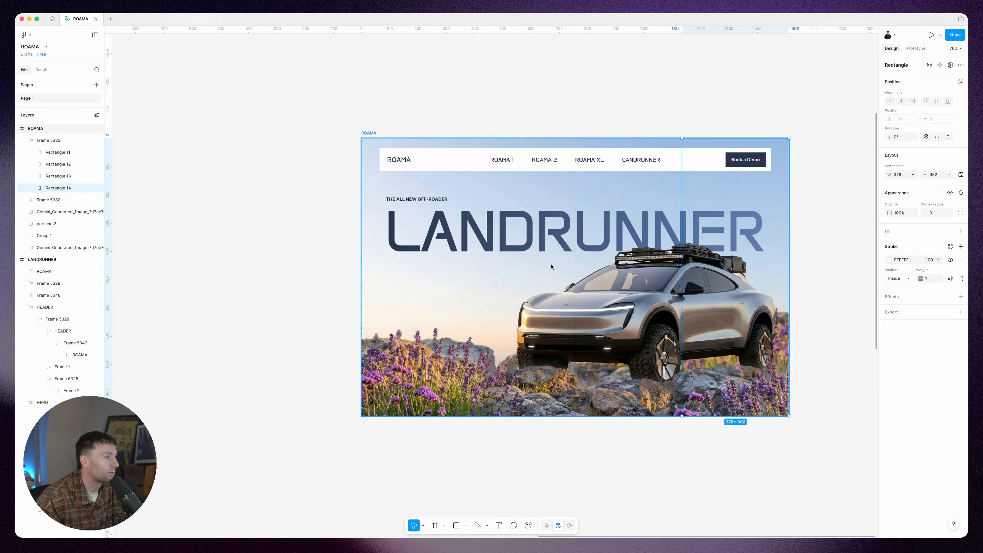
click(960, 259)
Step: Move the column-line frame behind the headline group, directly above the rear landscape image
click(26, 141)
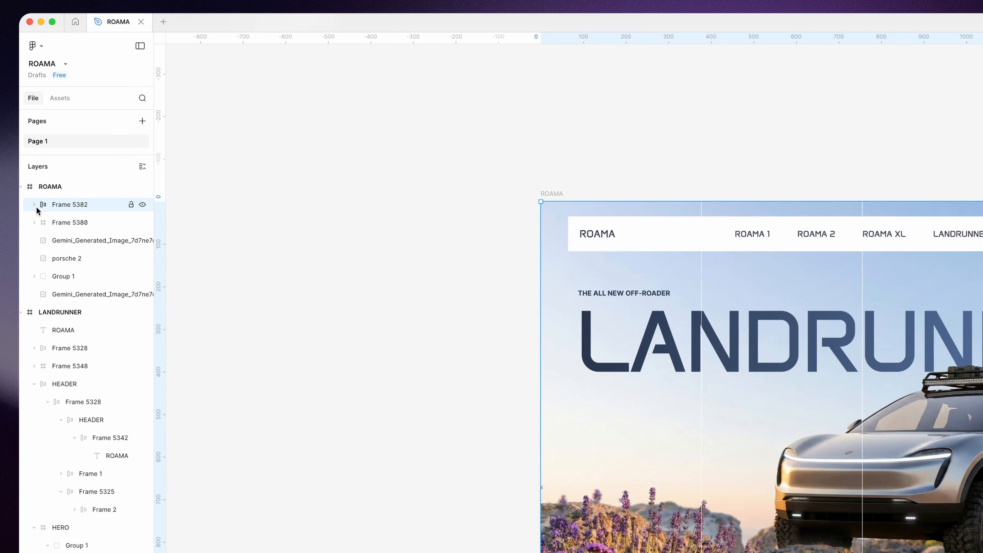
drag(54, 141, 56, 197)
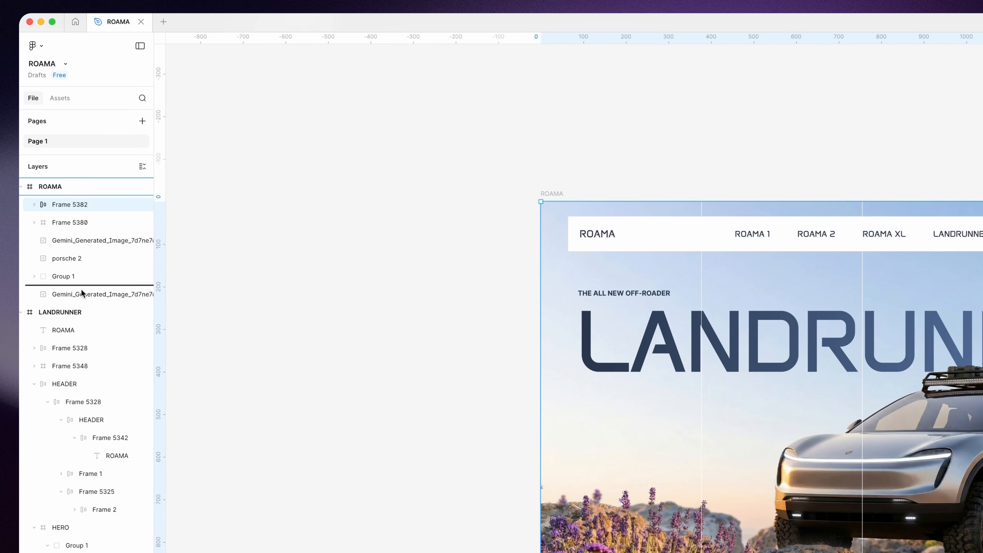
drag(80, 293, 79, 290)
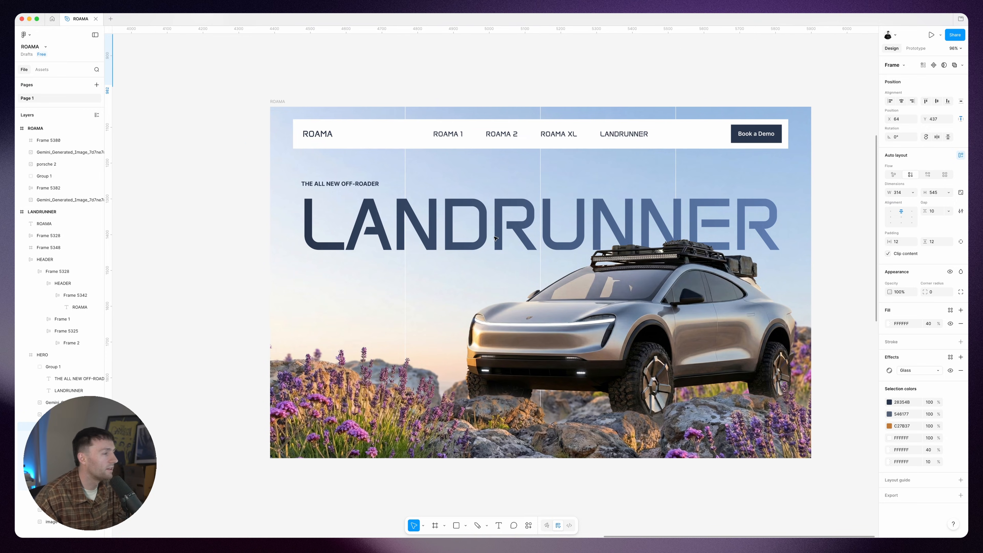
Step: Paste the glass card with the range text and Order Now button into the lower left of the ROAMA frame
click(277, 101)
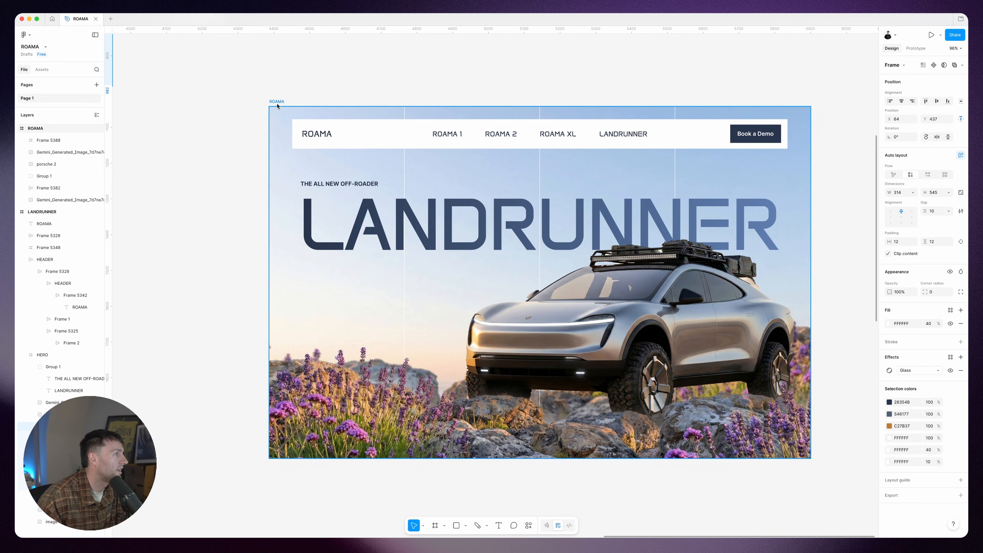
key(ctrl+v)
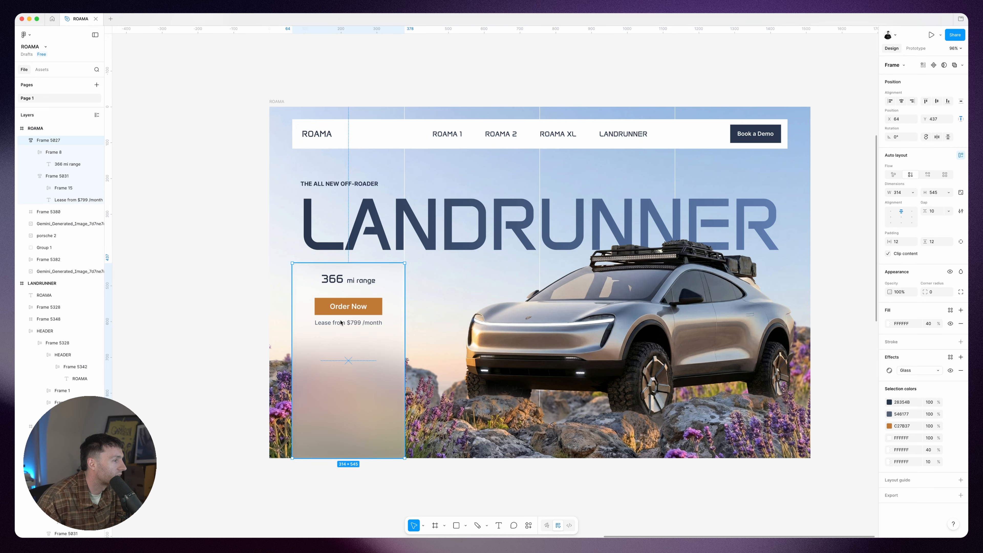
scroll(482, 348, right, 1)
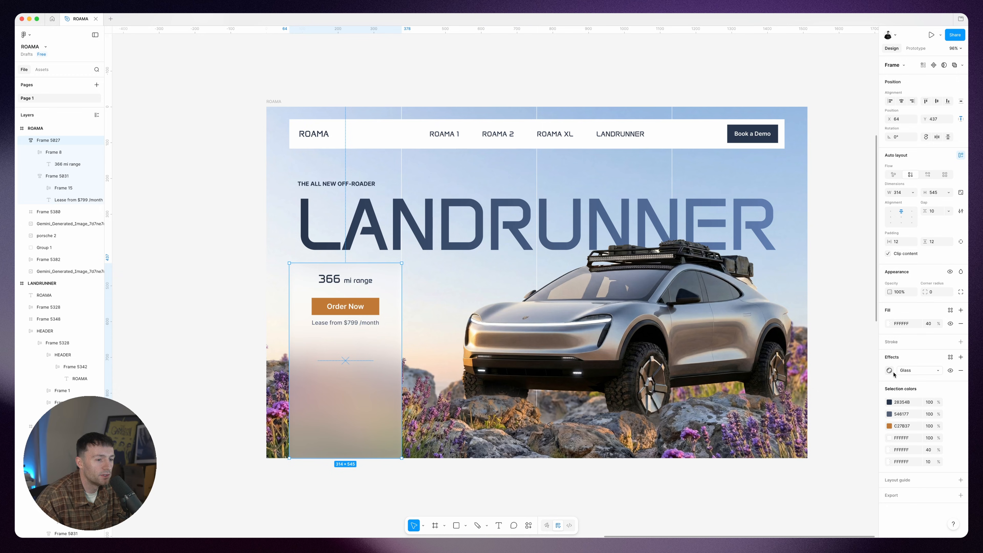
double_click(377, 310)
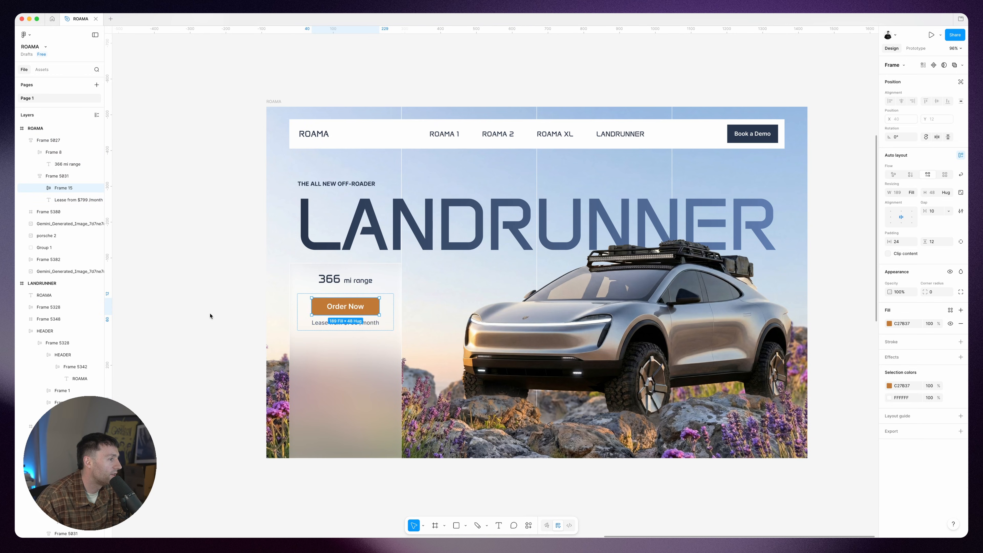
Step: Move the glass card behind the column-line frame, directly above the rear landscape image
click(360, 347)
click(24, 141)
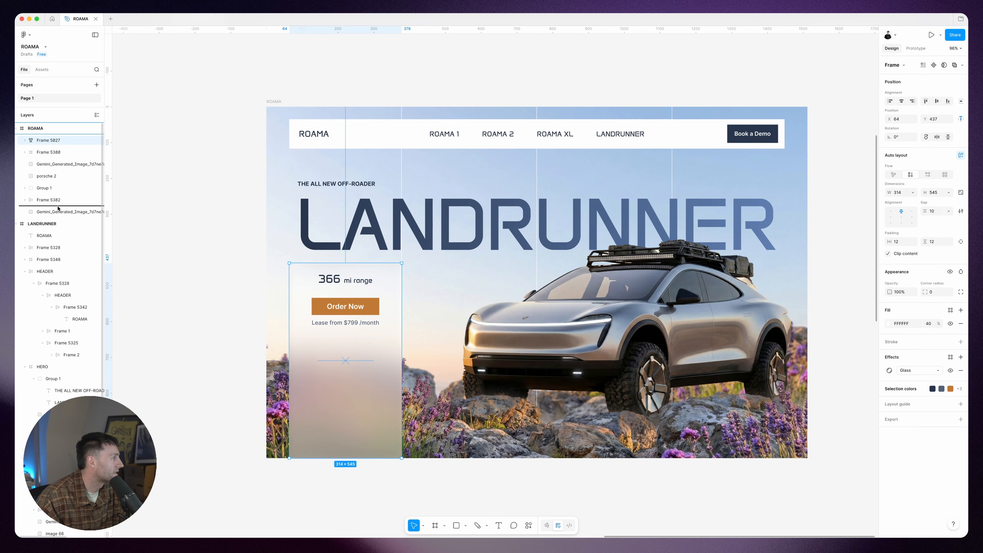
drag(58, 208, 58, 206)
click(200, 211)
scroll(201, 210, up, 1)
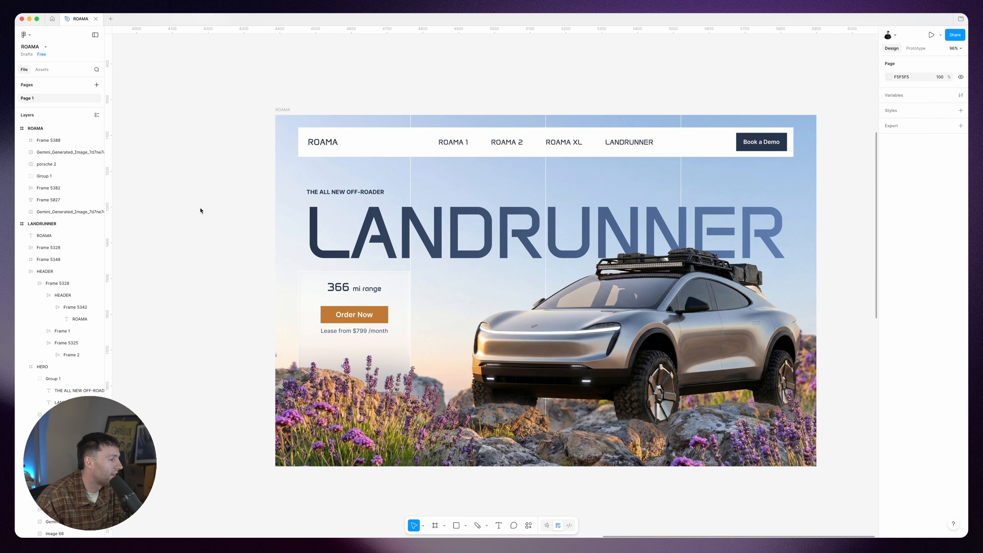
scroll(201, 211, right, 1)
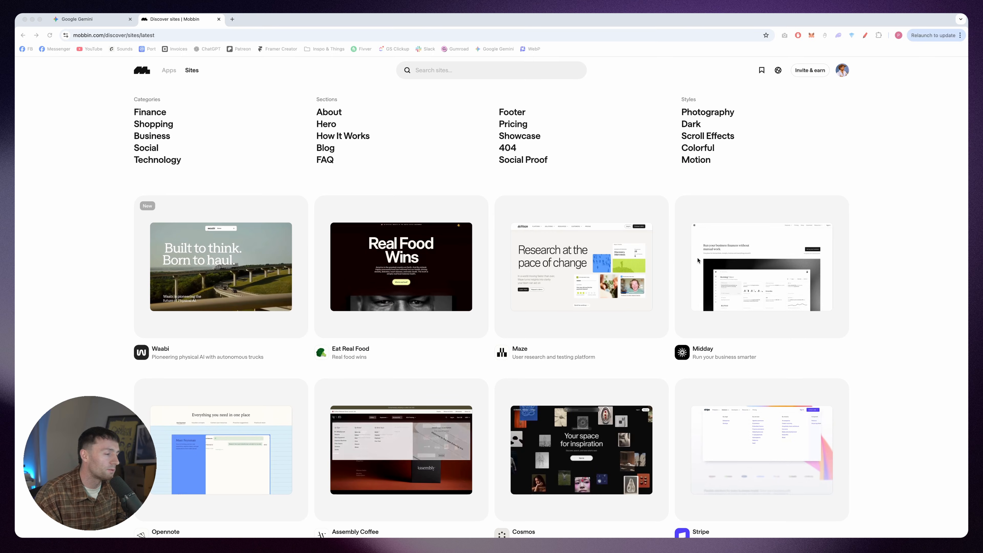
Step: Browse the latest sites on Mobbin for layout references for the section below the hero
scroll(671, 253, down, 1)
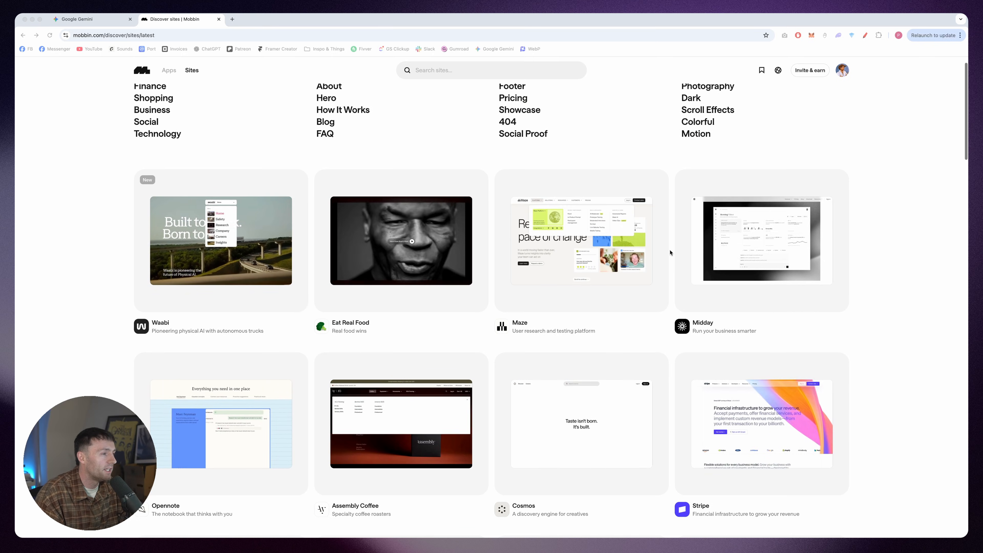
scroll(670, 252, down, 4)
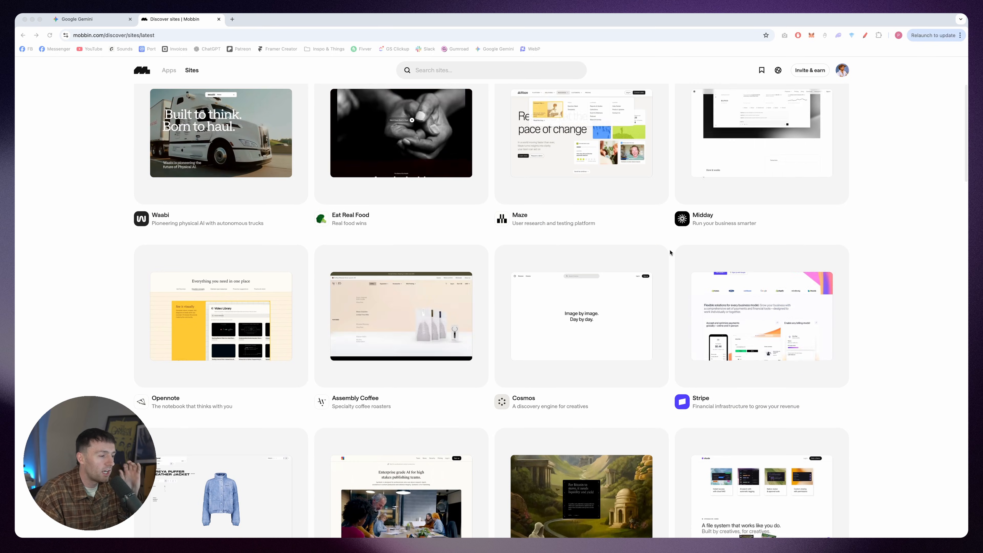
scroll(670, 253, down, 4)
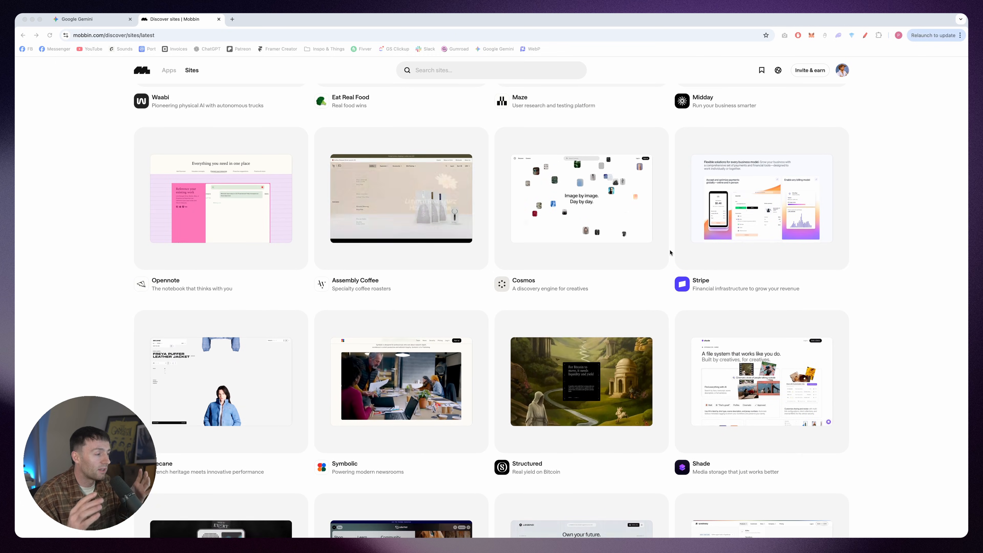
scroll(670, 253, down, 2)
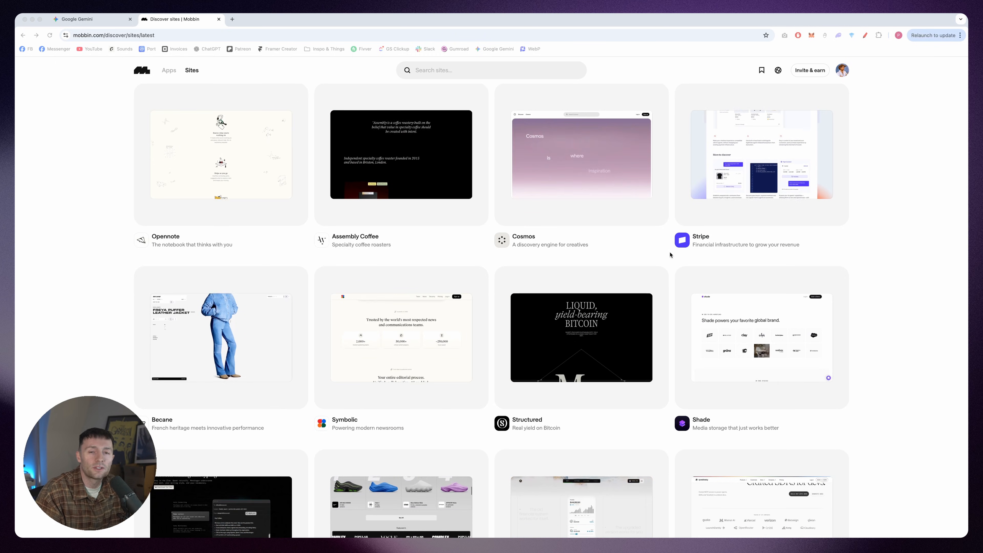
scroll(671, 253, down, 1)
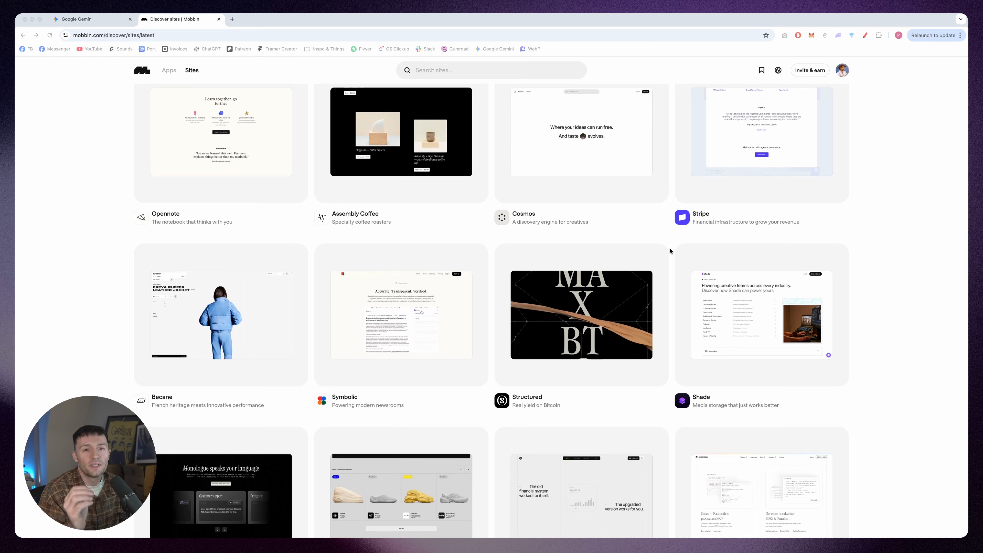
scroll(671, 251, down, 10)
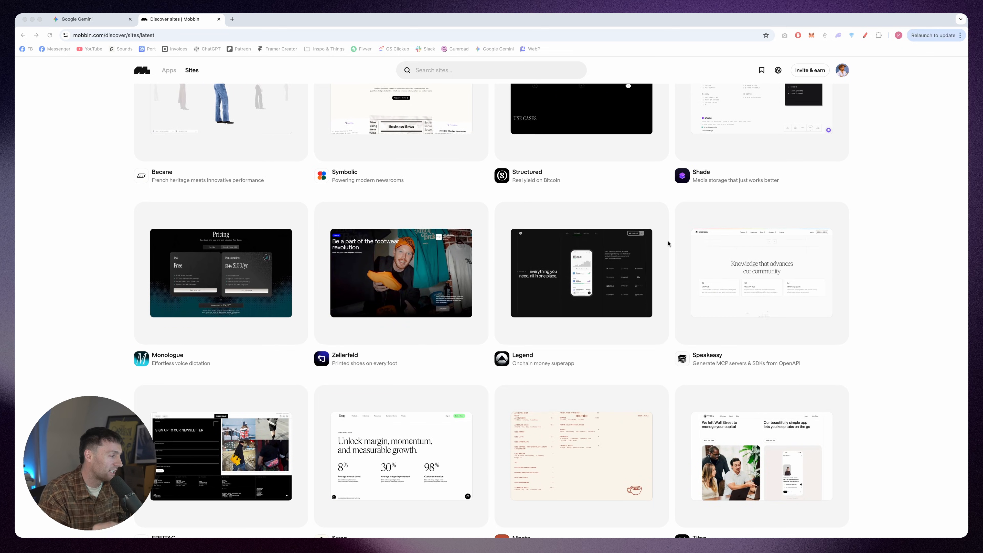
scroll(661, 232, down, 12)
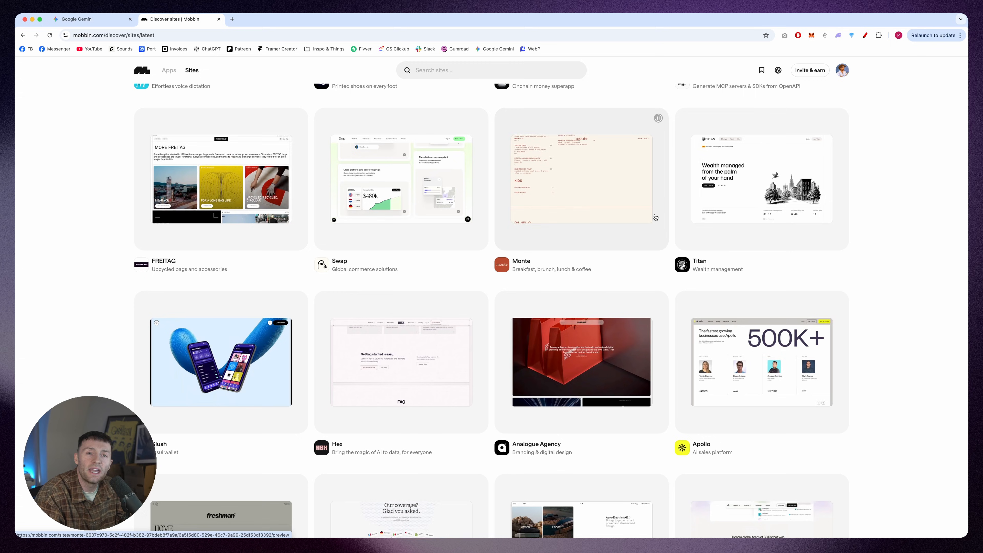
scroll(655, 217, down, 11)
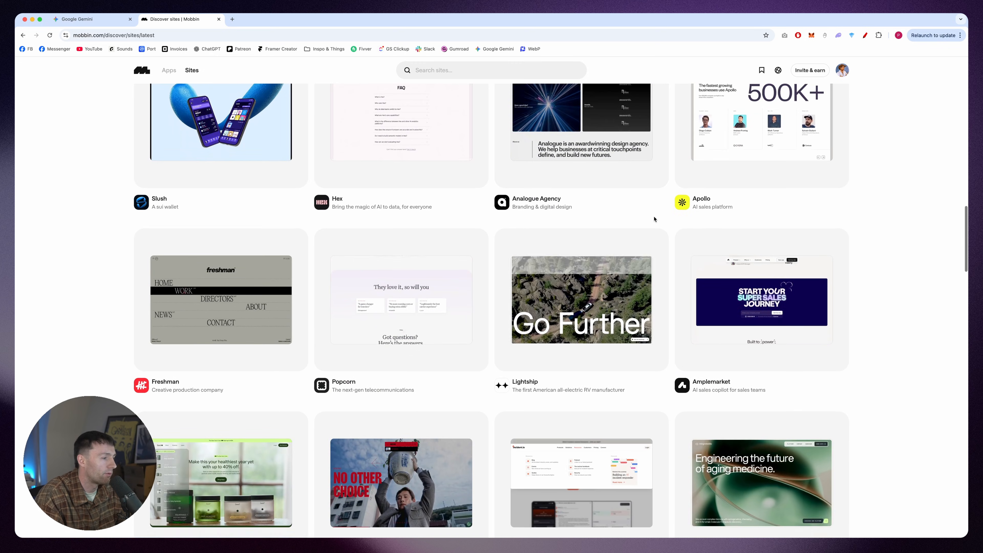
scroll(654, 219, down, 15)
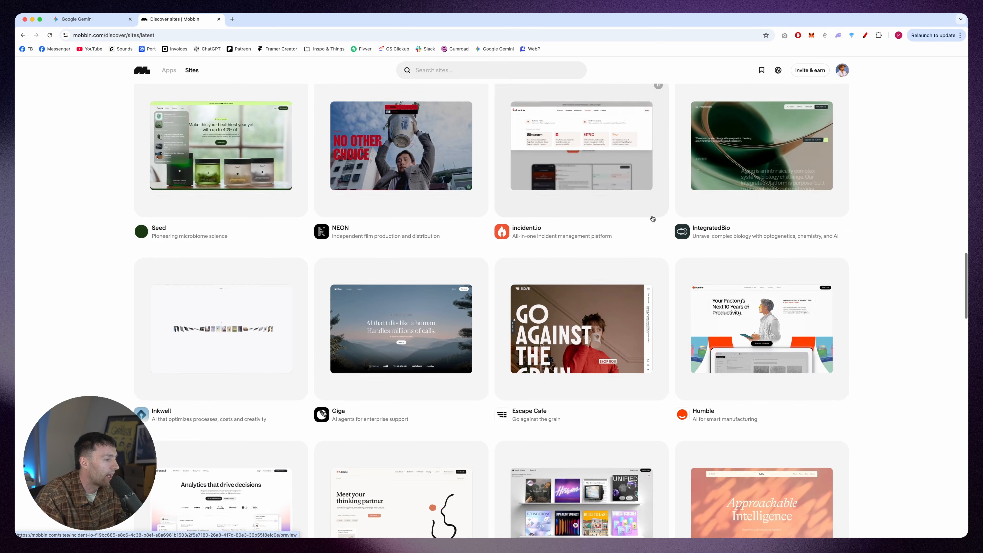
scroll(652, 219, down, 10)
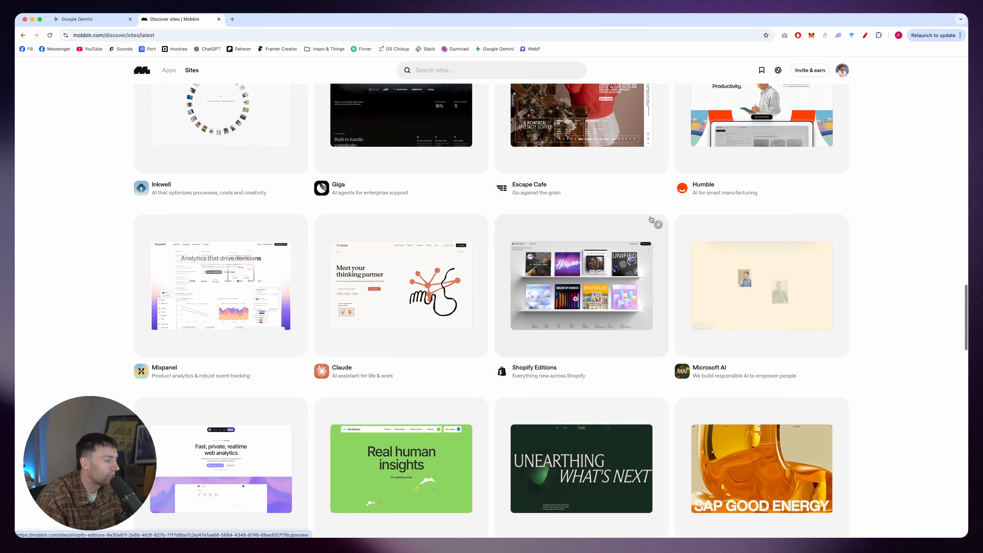
scroll(651, 219, down, 7)
Step: Open the Framer site entry and examine its Create, collaborate, and go live feature section
click(611, 253)
scroll(612, 253, down, 4)
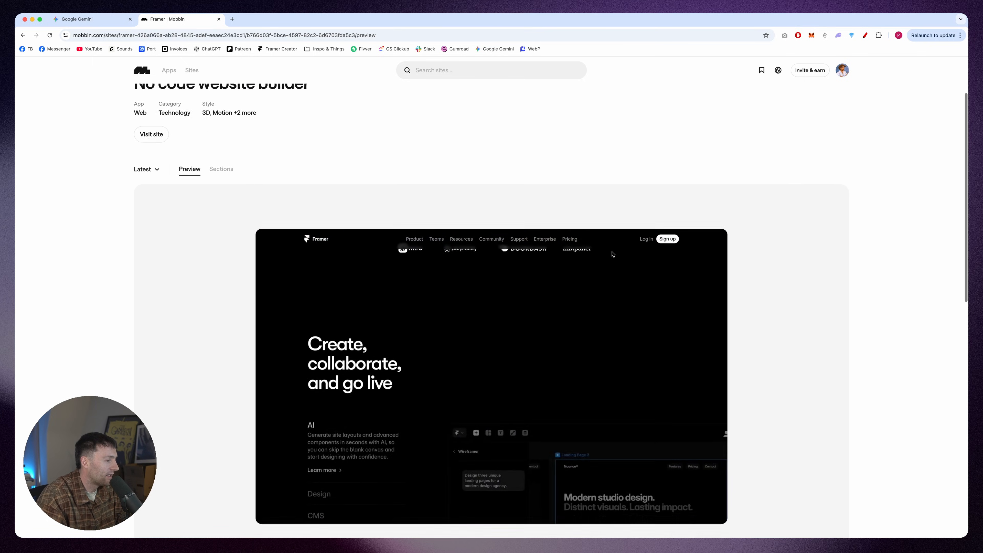
scroll(612, 254, down, 2)
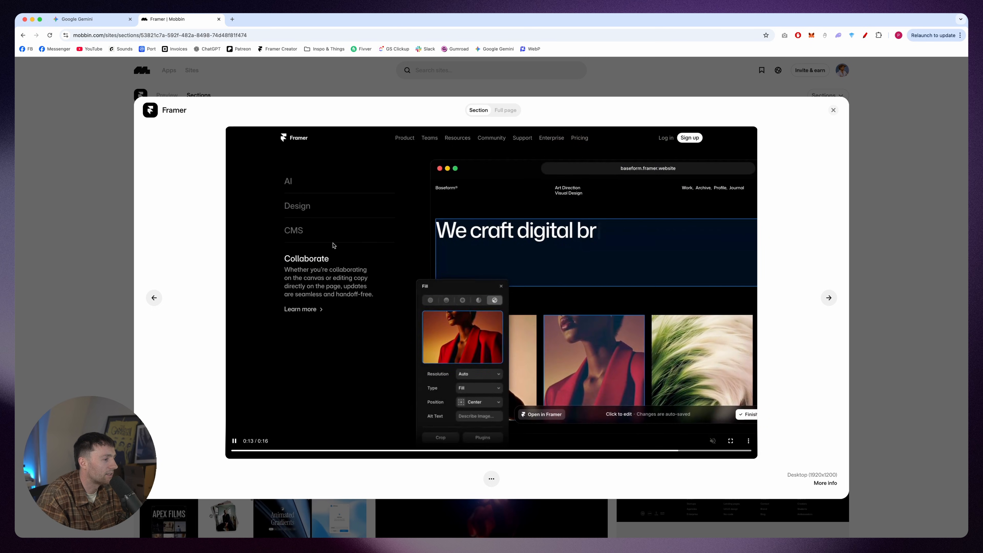
Step: Switch to Figma and extend the ROAMA frame downward to a height of 2214, making room below the hero
click(238, 83)
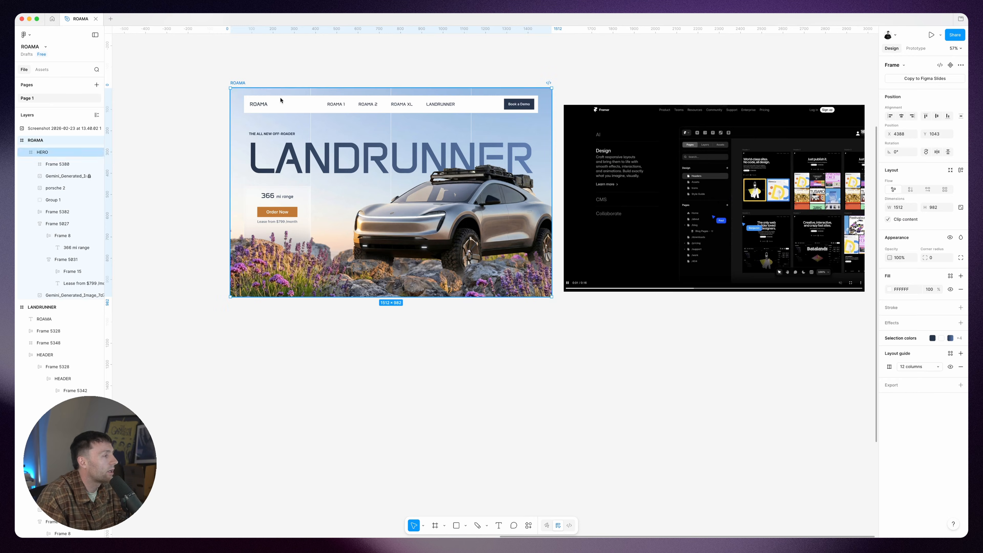
drag(467, 299, 487, 529)
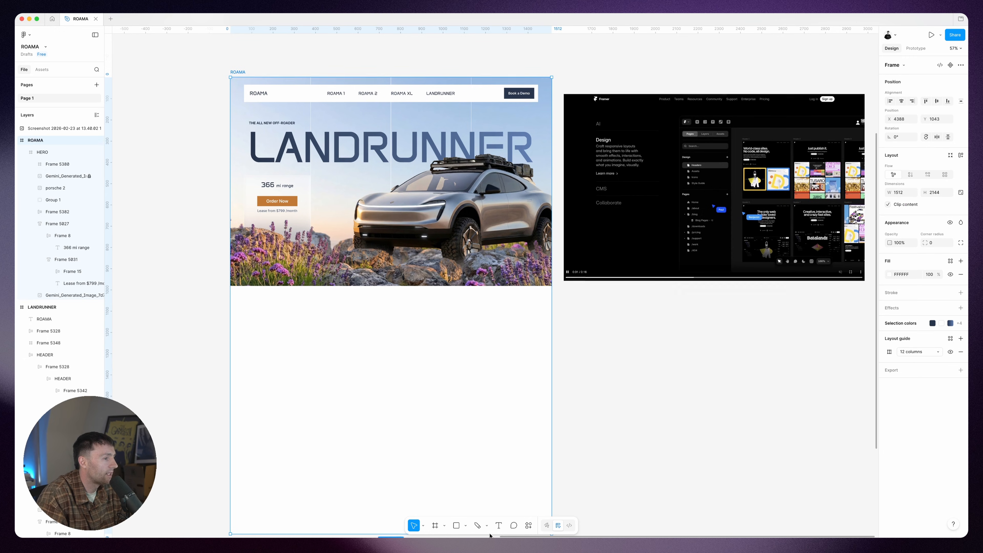
scroll(613, 277, left, 2)
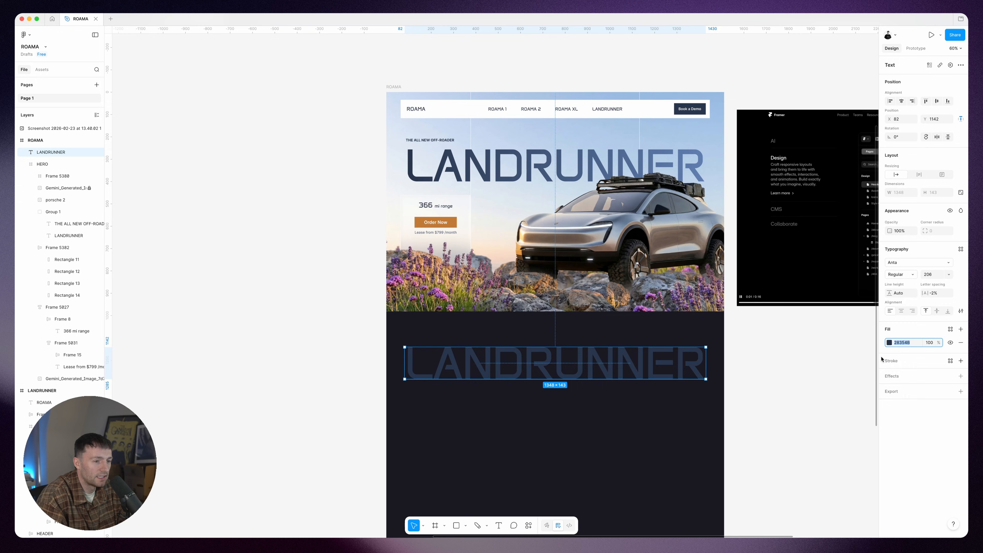
click(742, 397)
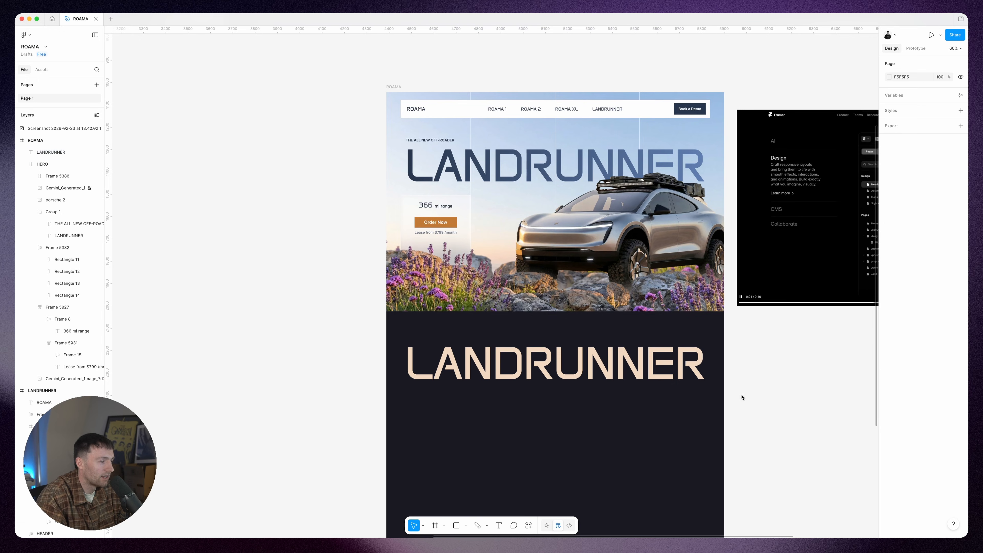
Step: Change the copied LANDRUNNER headline in the dark section to MORE THAN A 4x4
click(558, 359)
double_click(569, 358)
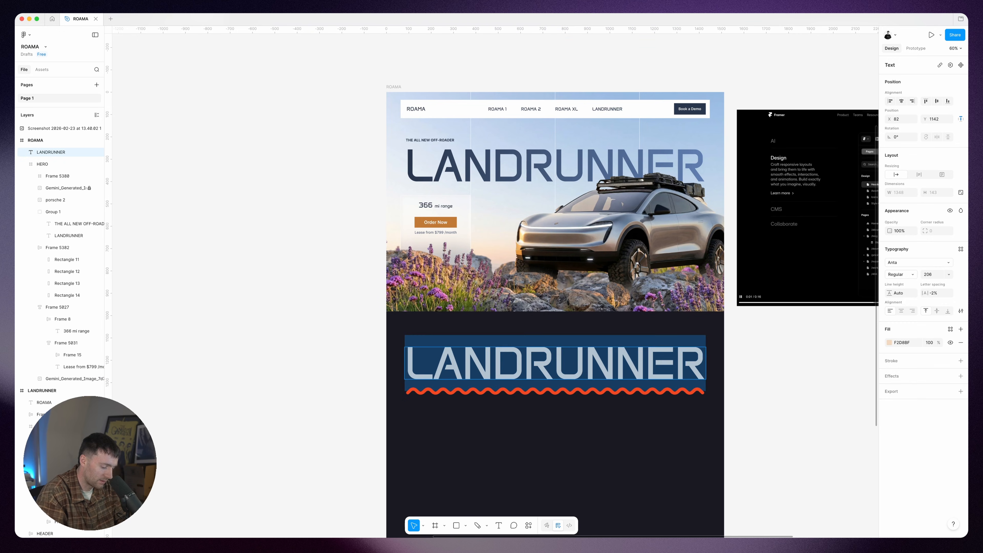
text(MORE THAN A 4)
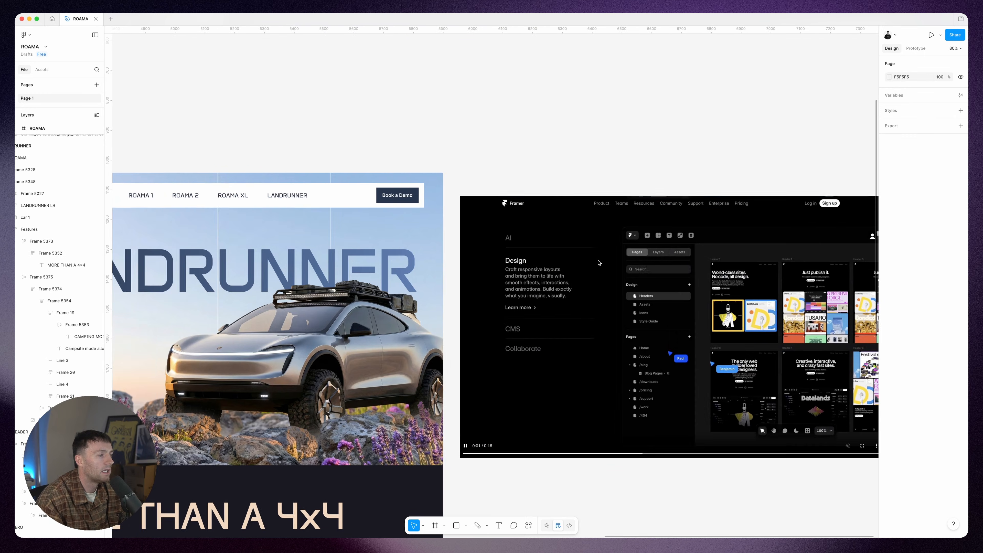
Step: Place the camping, off-road and city mode list with the Customise Spec button below the MORE THAN A 4x4 headline, following the Framer reference
scroll(486, 296, right, 2)
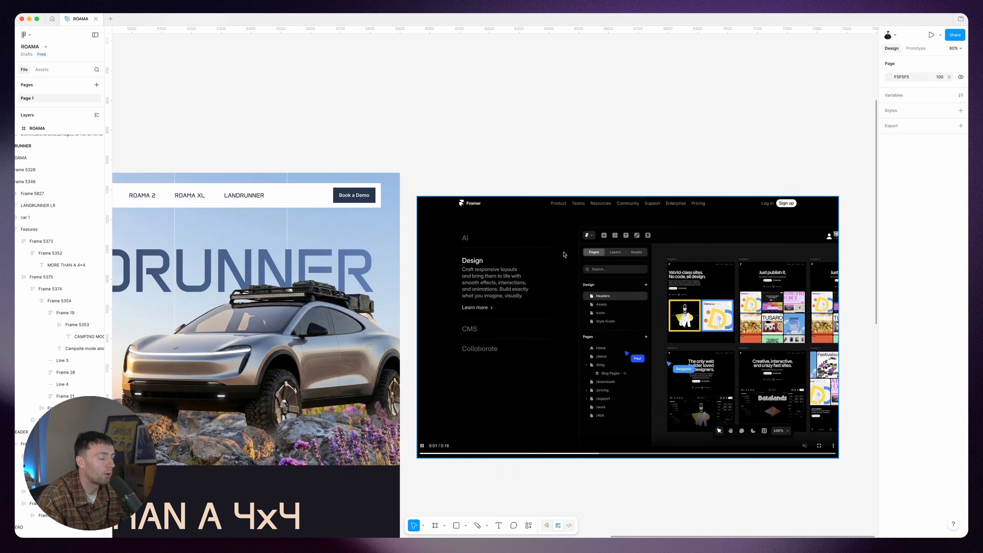
scroll(630, 264, left, 10)
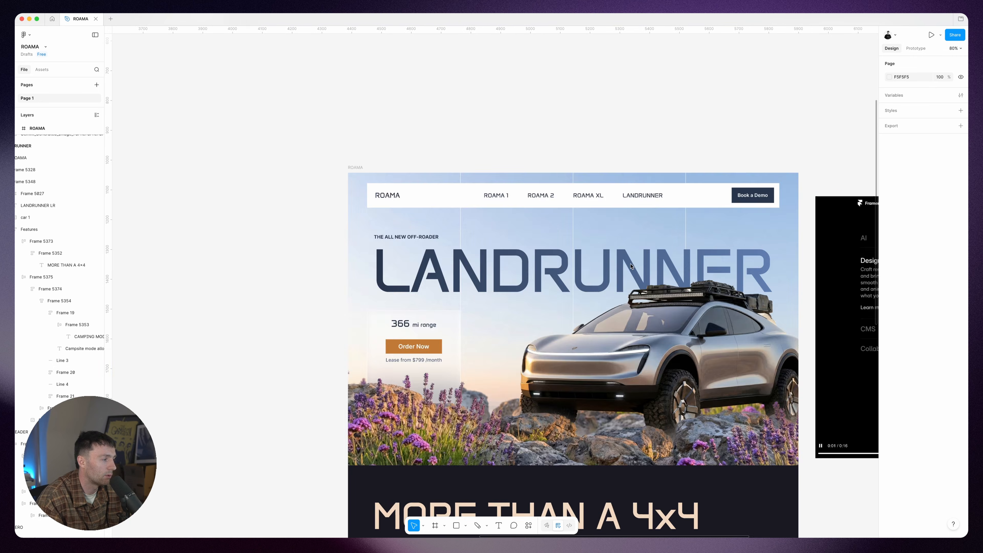
scroll(630, 264, down, 6)
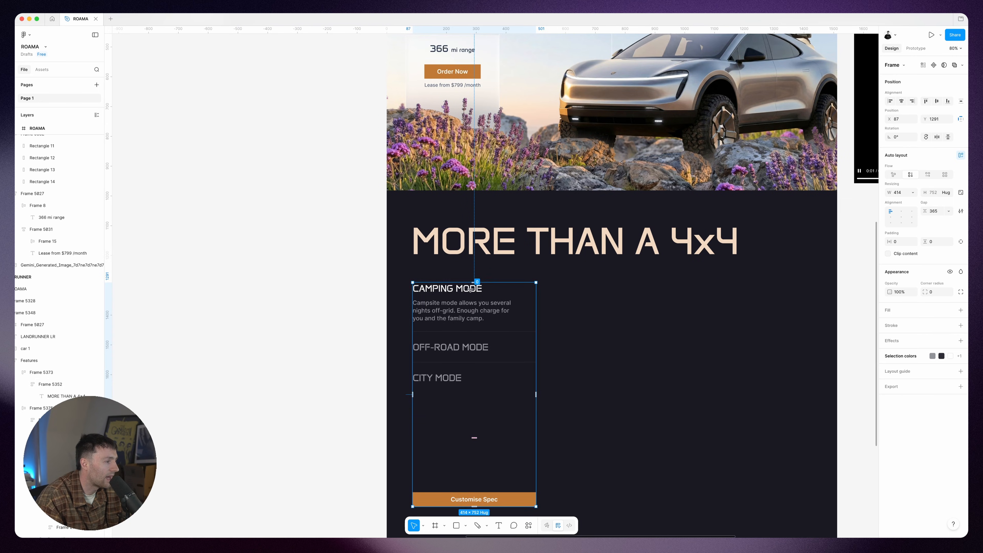
scroll(483, 329, up, 1)
scroll(608, 342, right, 2)
click(608, 342)
scroll(608, 342, right, 1)
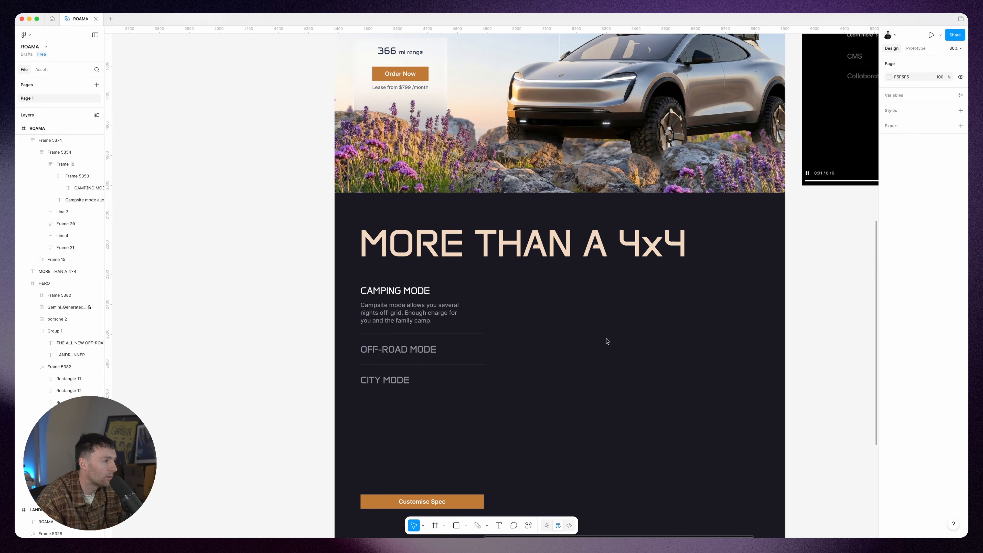
click(440, 326)
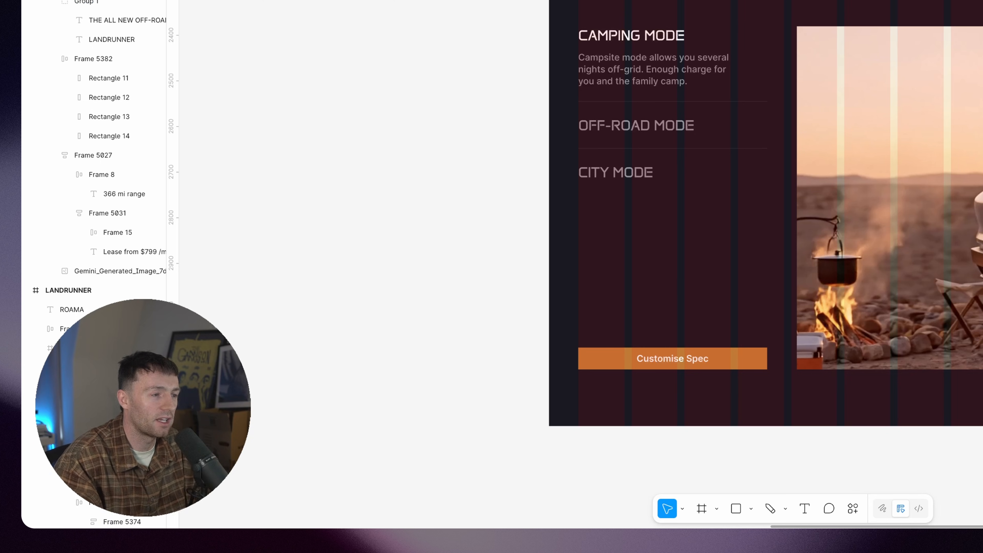
Step: Return to Mobbin and look through the latest sites for further section references
scroll(766, 213, down, 3)
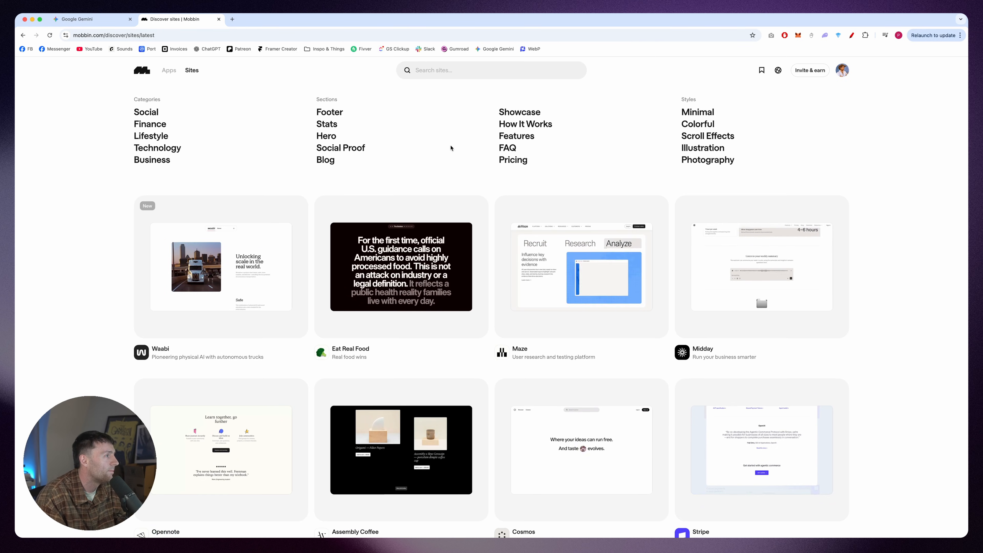
scroll(503, 175, down, 10)
scroll(560, 198, down, 5)
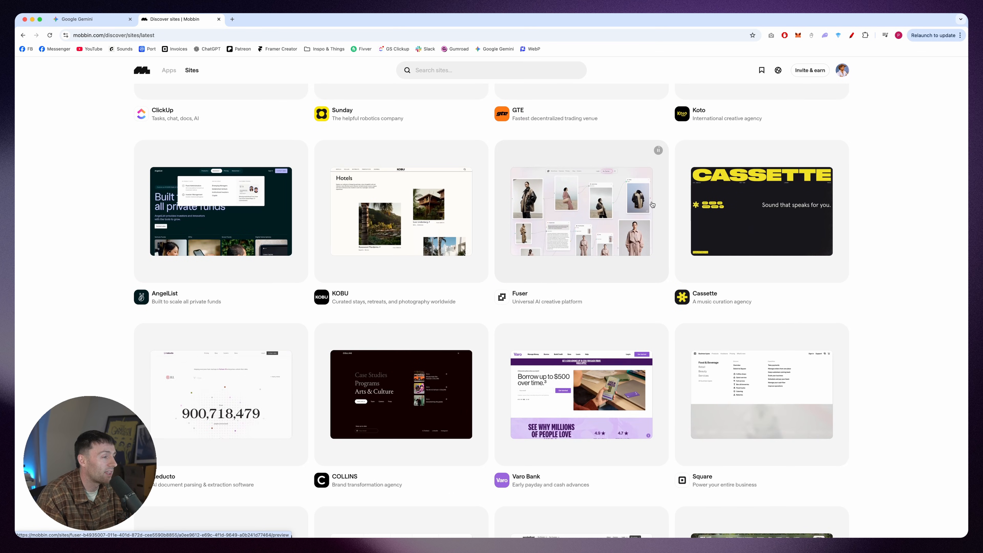
scroll(654, 204, down, 7)
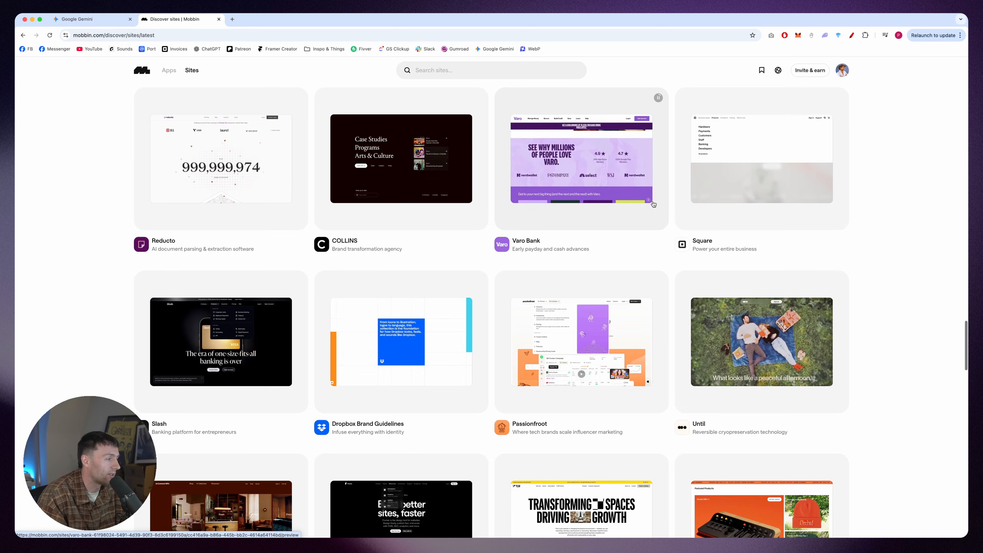
scroll(653, 204, down, 5)
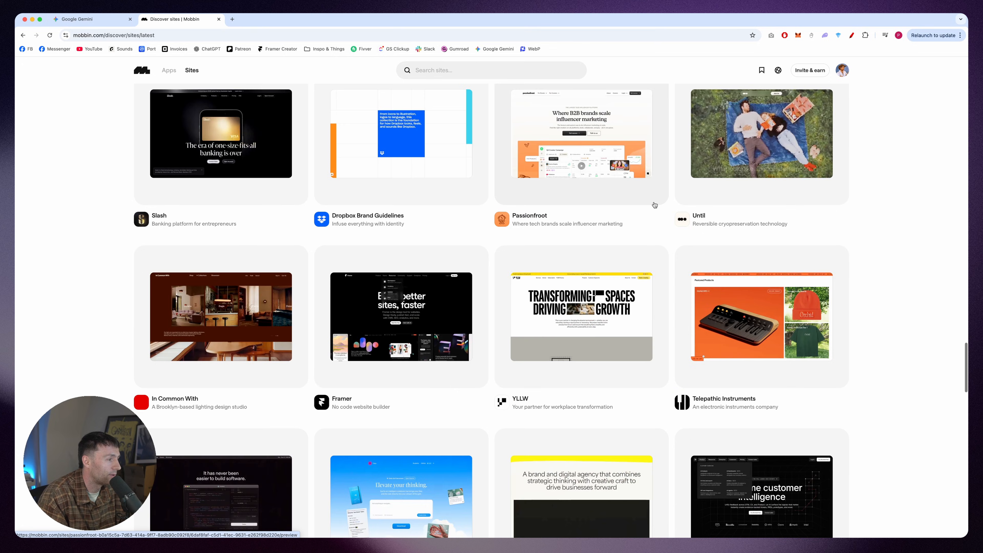
Step: Search Mobbin for Rivian and open its site entry
click(440, 72)
text(r)
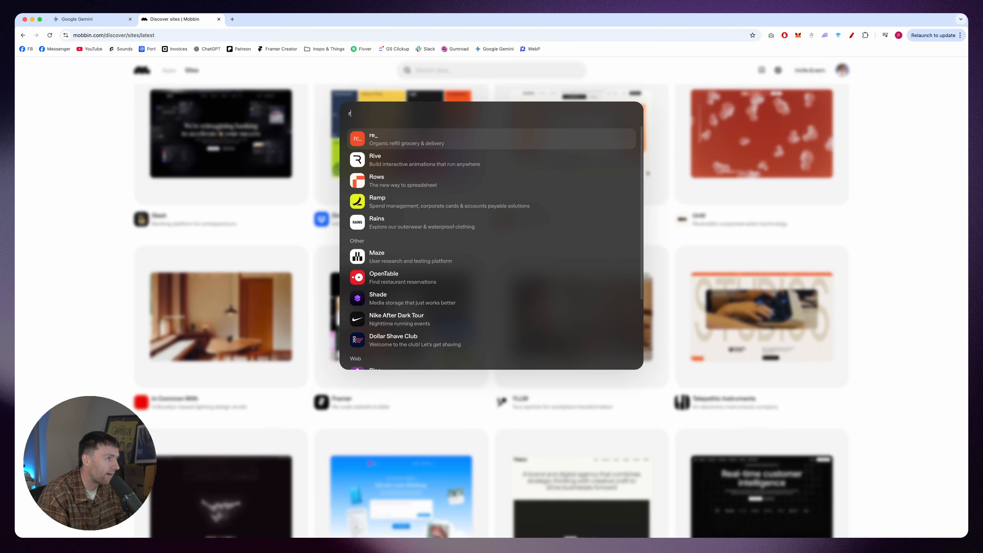
text(ivi)
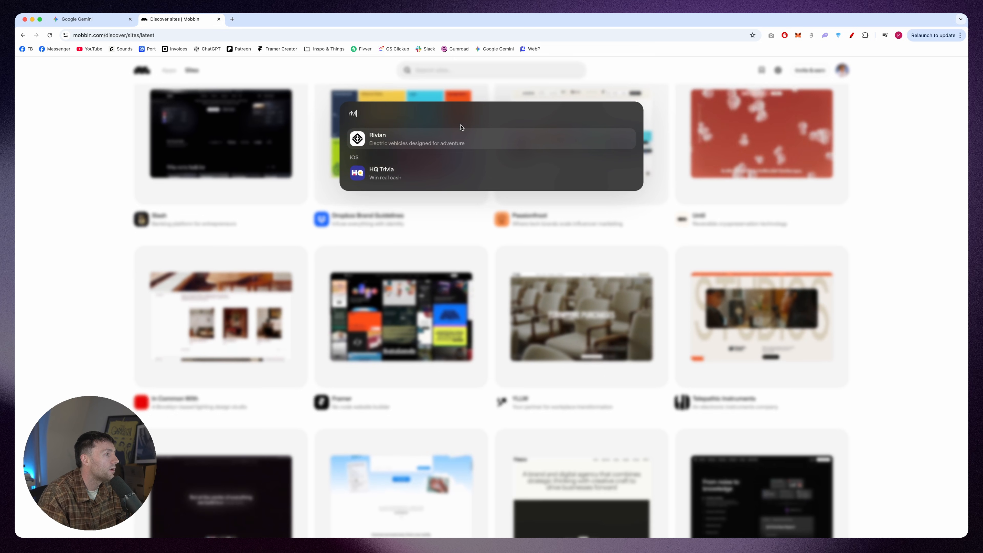
click(433, 141)
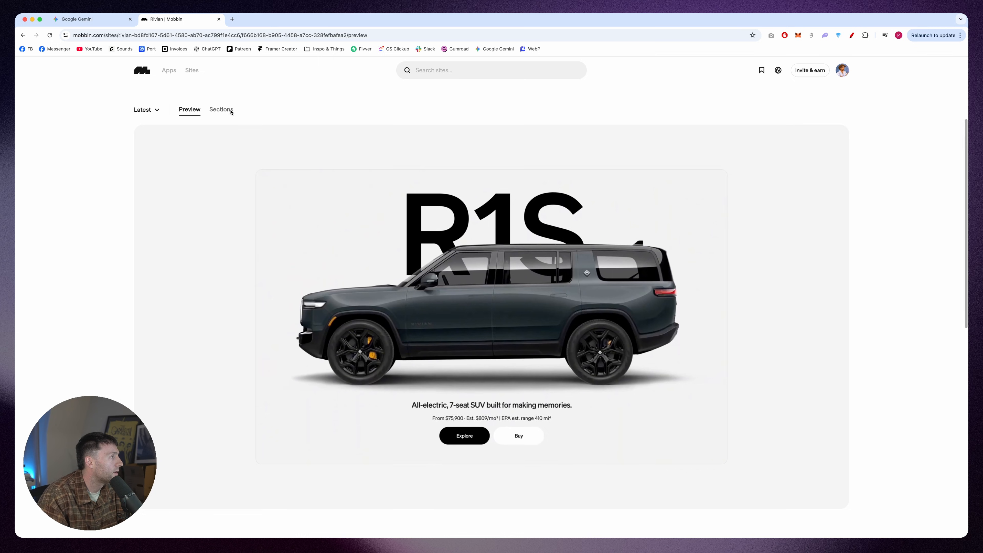
Step: Show Rivian's individual page sections and examine the stats section with the performance figures above the vehicle
click(221, 110)
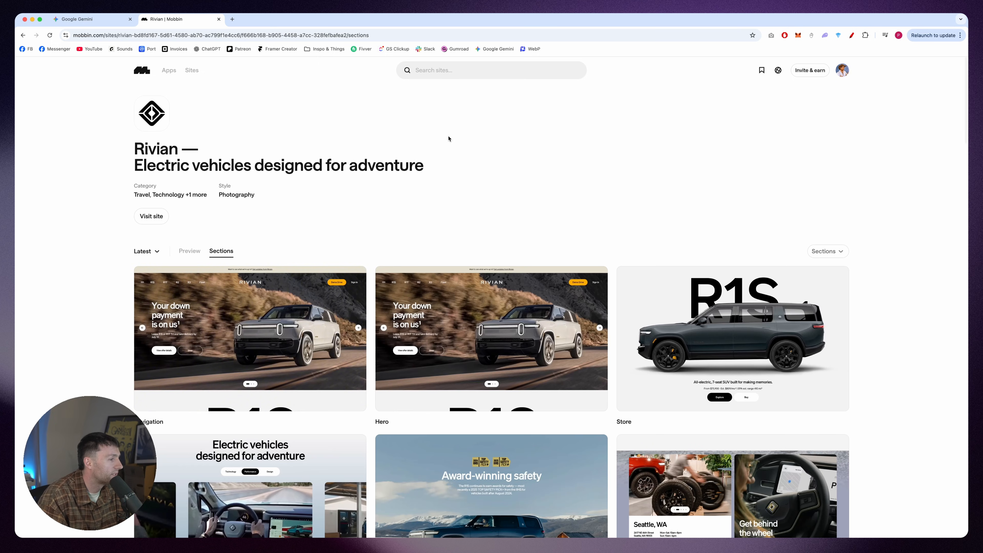
scroll(461, 140, down, 4)
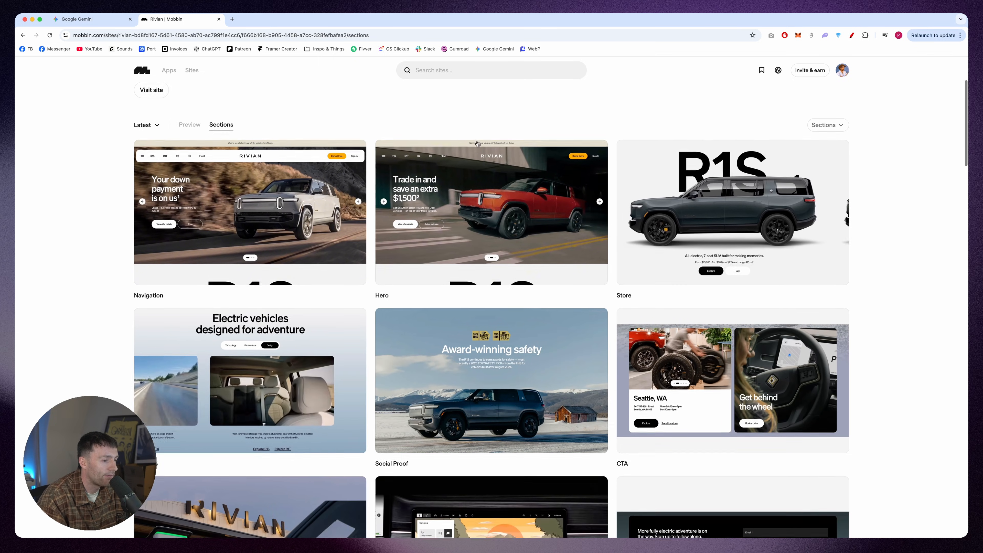
scroll(485, 146, down, 5)
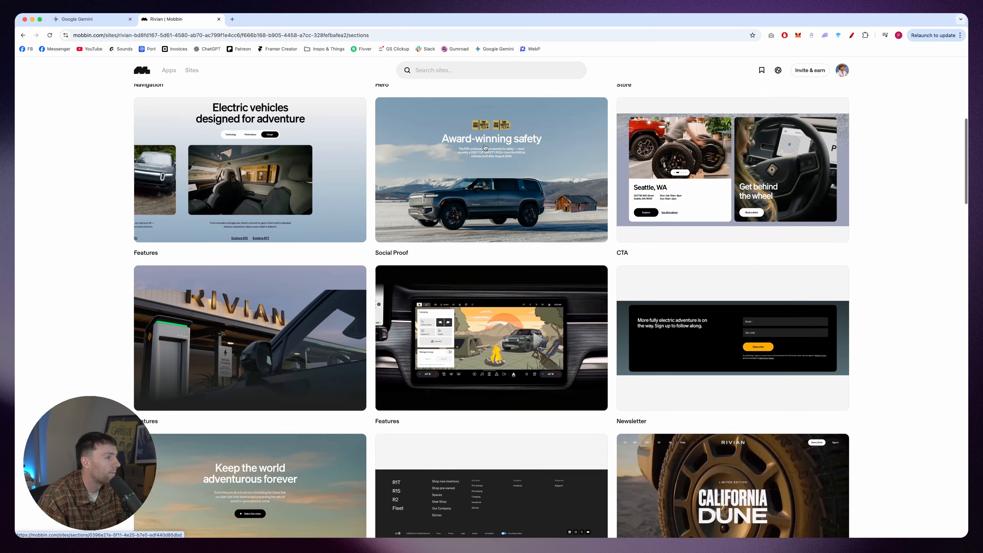
scroll(424, 211, down, 5)
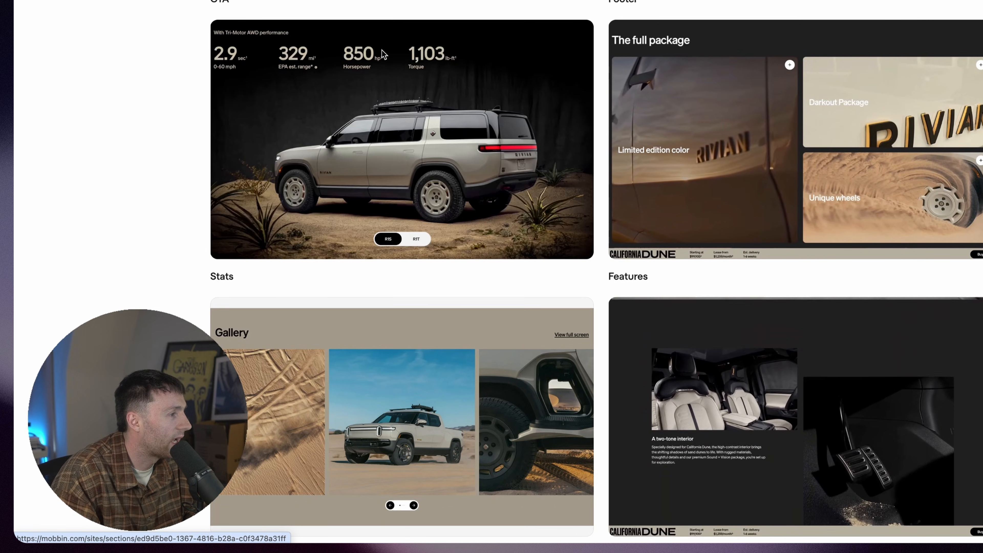
scroll(467, 175, up, 1)
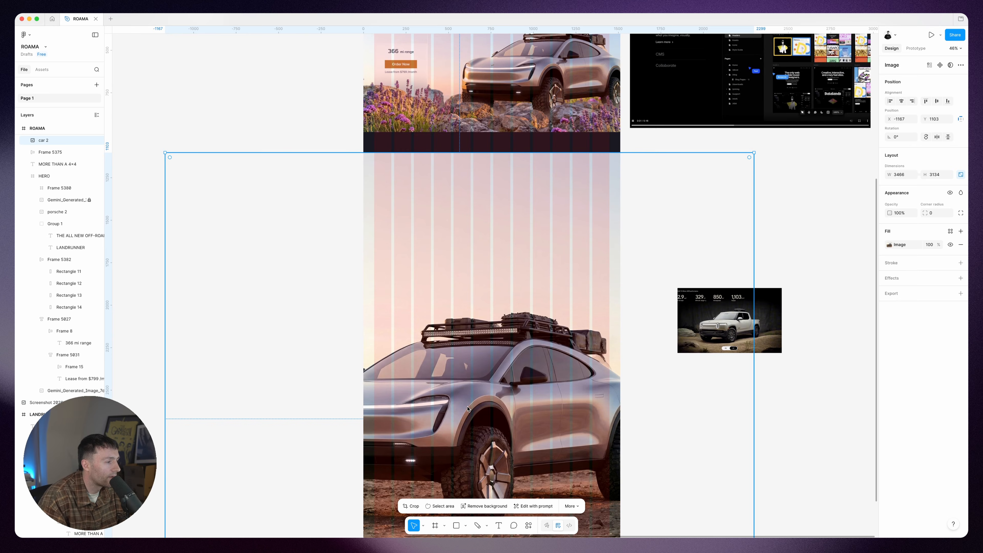
Step: Scale the desert car image to the full 1512 px page width and place it below the features section with a gap
scroll(808, 35, down, 3)
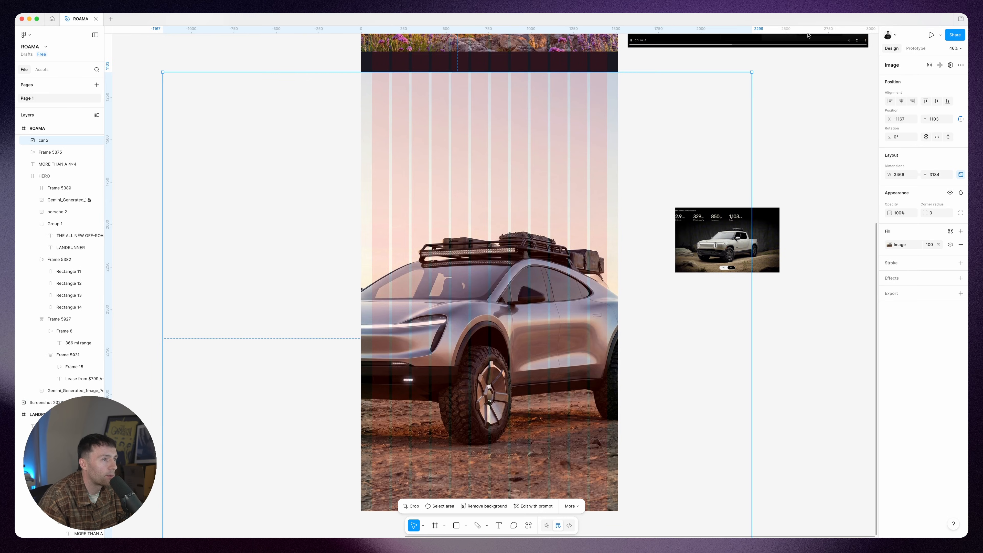
drag(752, 74, 531, 295)
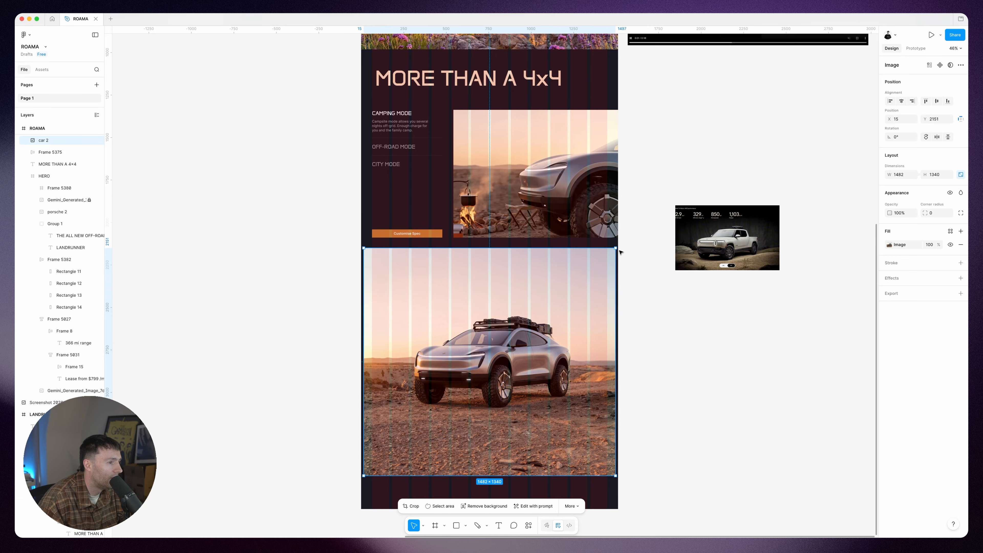
drag(616, 249, 618, 247)
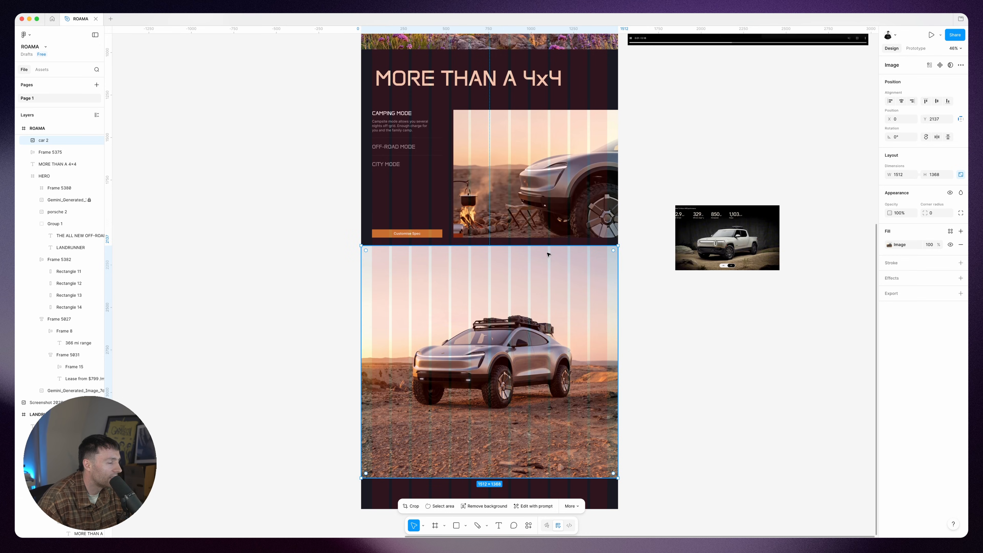
drag(533, 252, 533, 272)
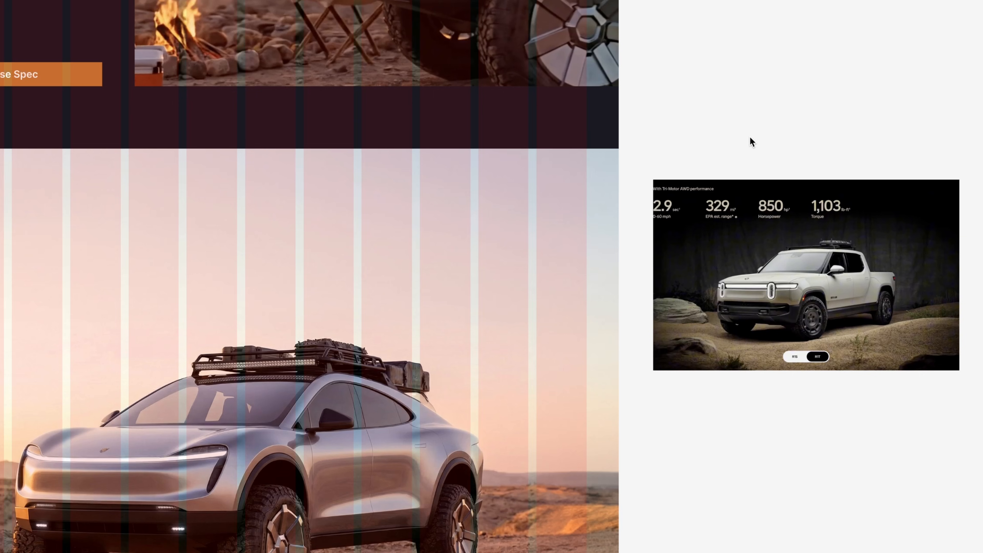
Step: Add a LANDRUNNER LR title and a bar with range, horsepower, 0-60mph and Order Now above the car, following the Rivian reference
click(694, 234)
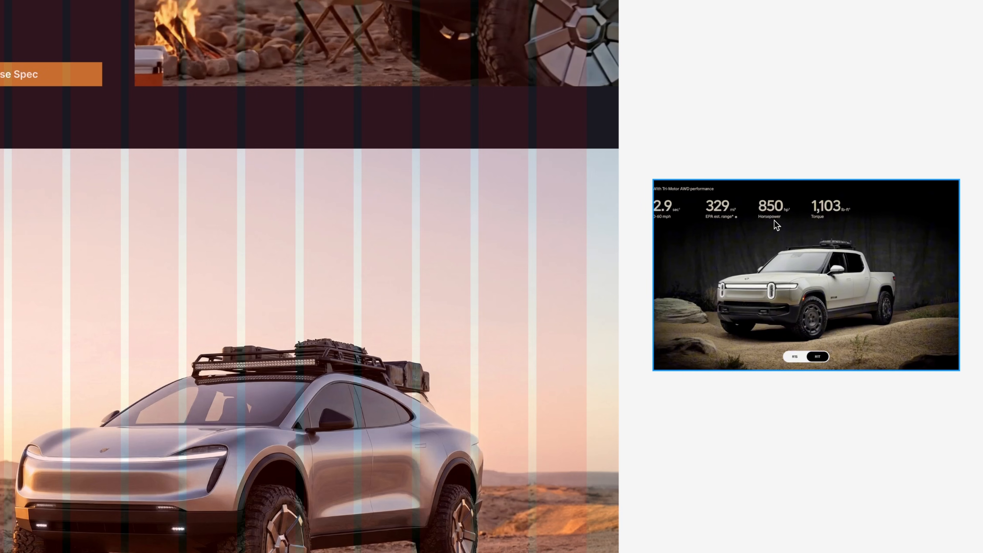
click(417, 241)
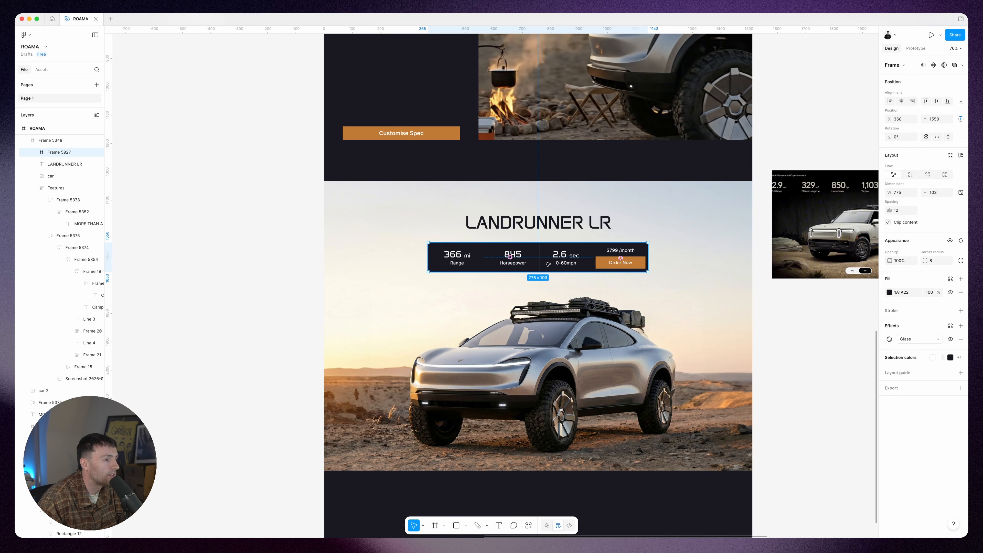
scroll(548, 265, right, 3)
scroll(610, 269, right, 2)
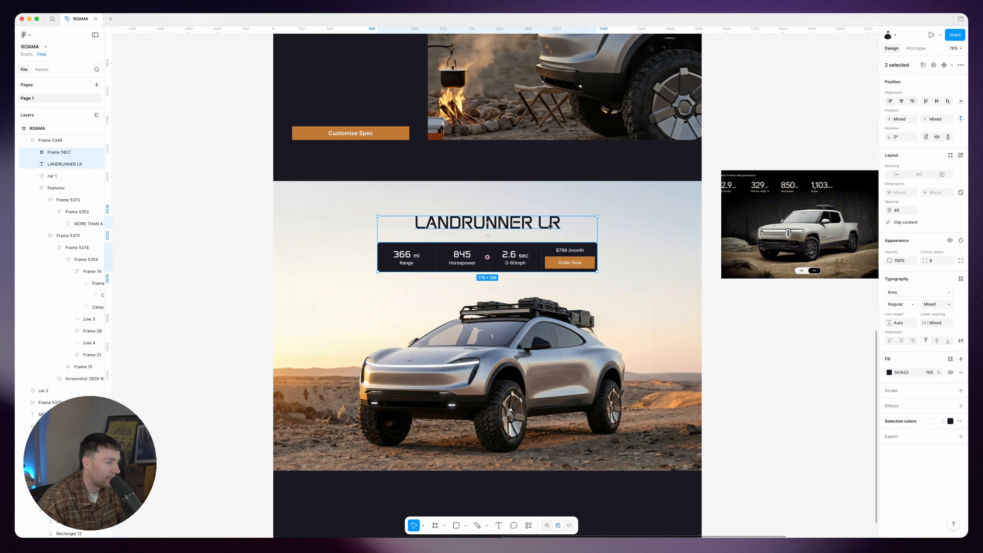
scroll(550, 227, right, 1)
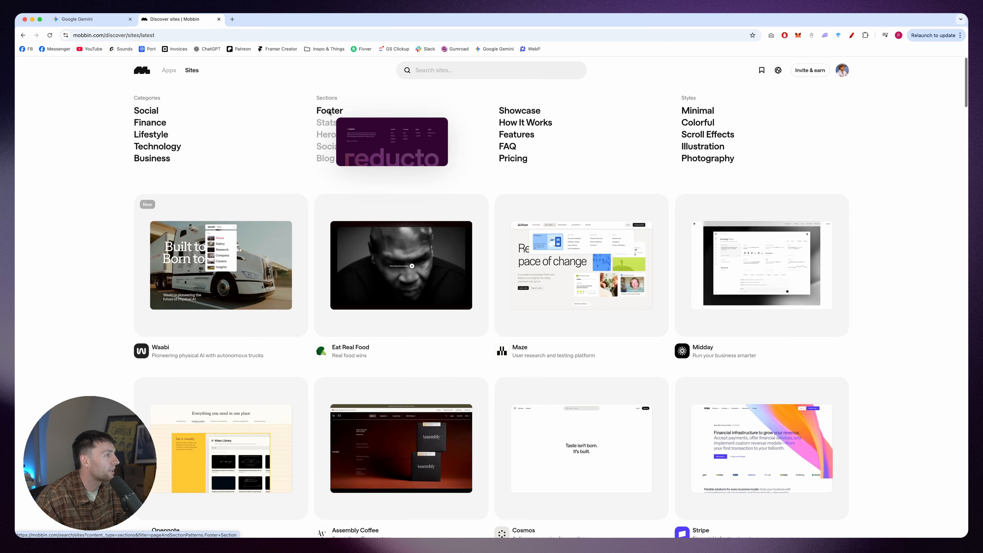
Step: Show the Footer sections on Mobbin and pick the Popcorn footer as a reference
click(329, 111)
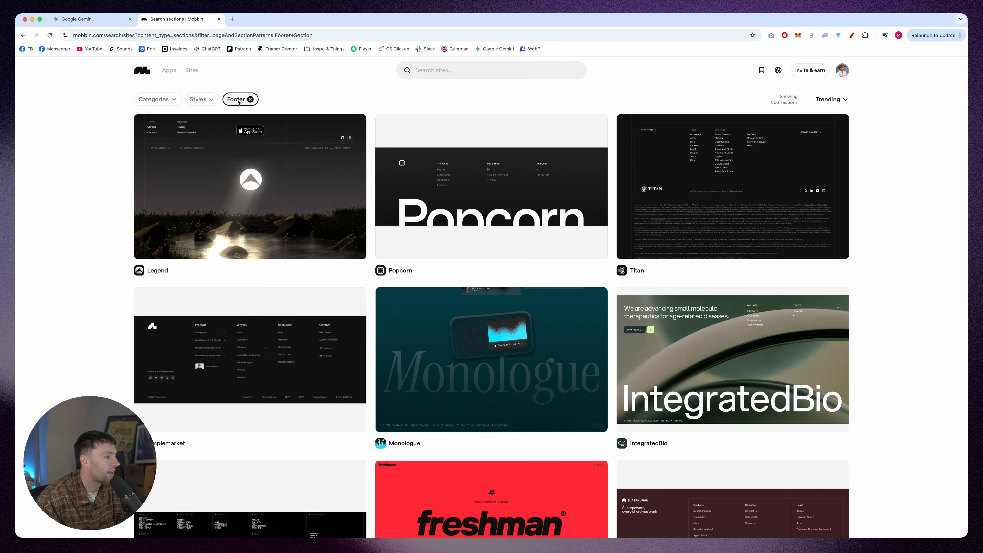
click(602, 176)
scroll(673, 189, down, 4)
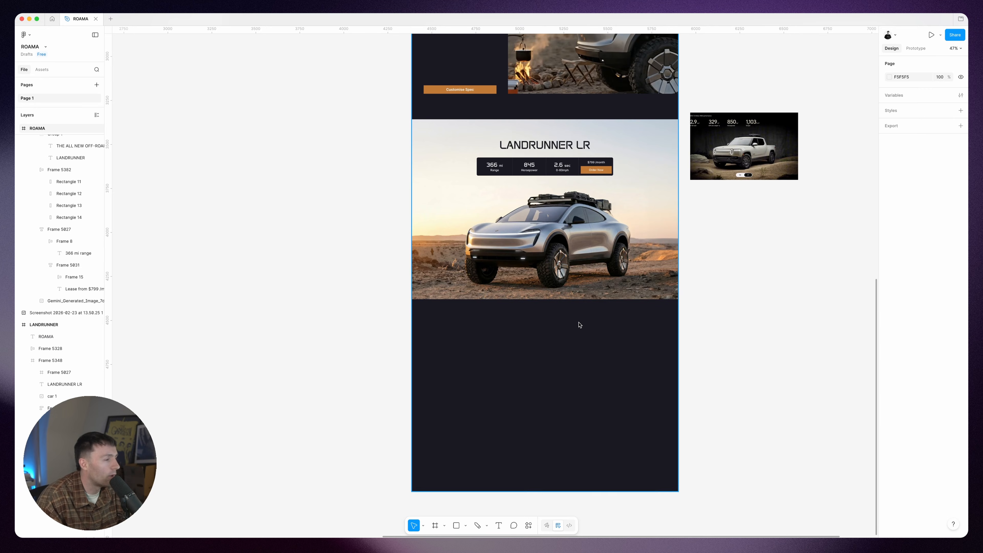
Step: Place the Popcorn reference beside the page and add a footer with the model links and a page-wide ROAMA wordmark below the car
key(ctrl+v)
drag(491, 285, 545, 370)
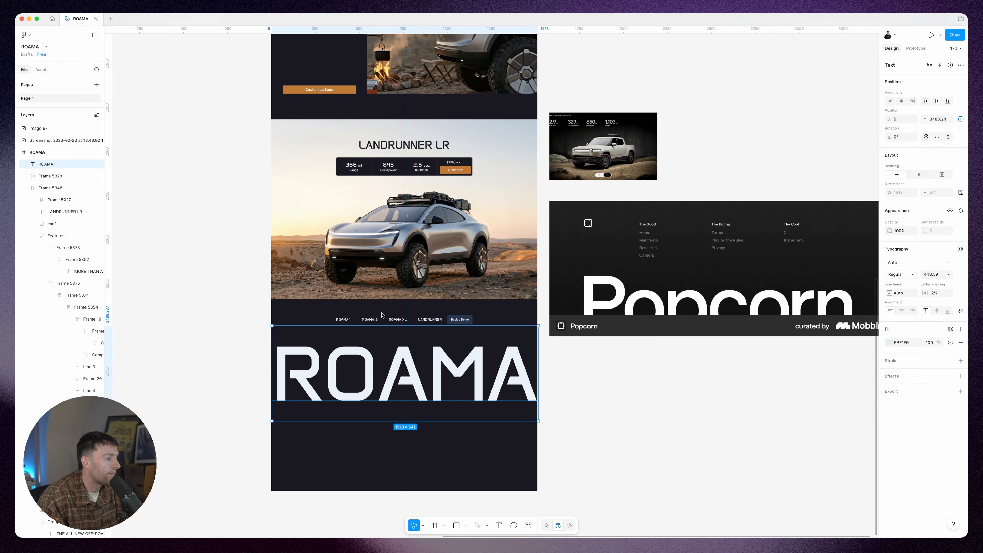
click(385, 320)
scroll(390, 320, left, 5)
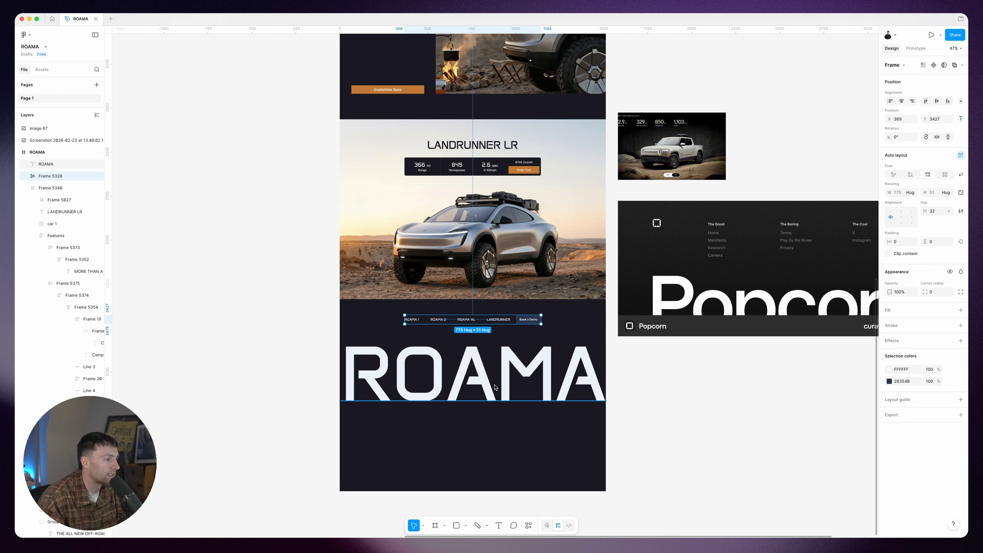
shift+click(495, 388)
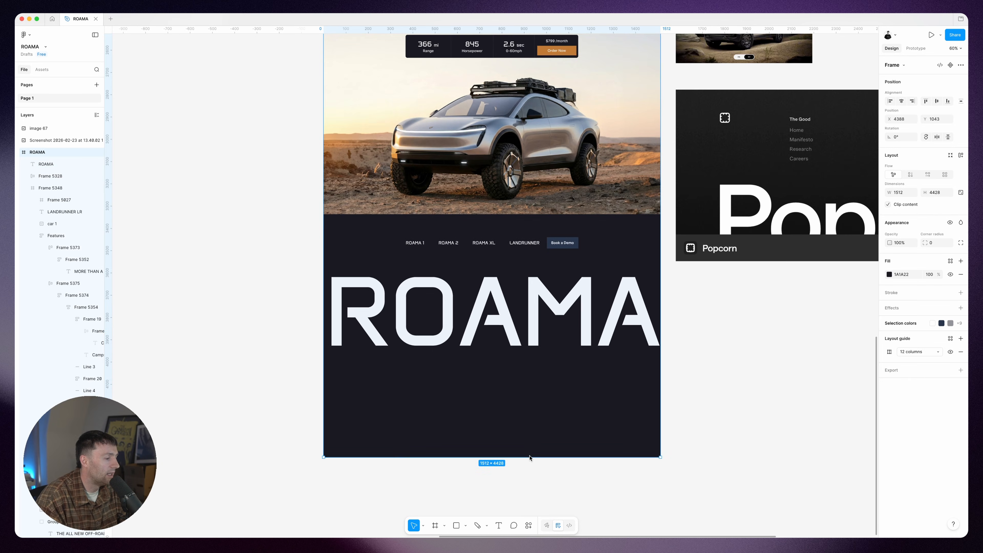
Step: Shorten the ROAMA page frame to a height of 3873 so that its lower edge meets the footer wordmark
drag(531, 458, 535, 340)
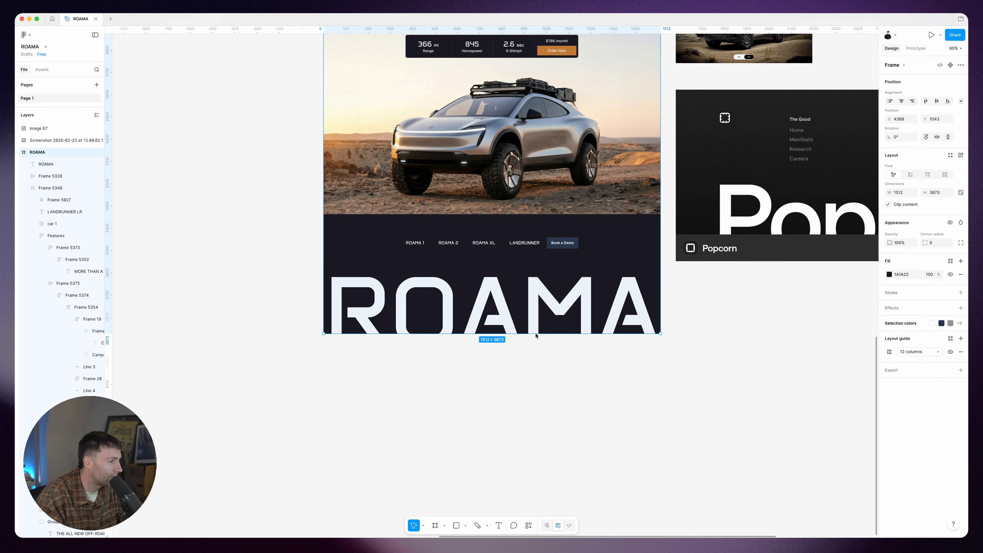
click(700, 369)
scroll(768, 386, up, 5)
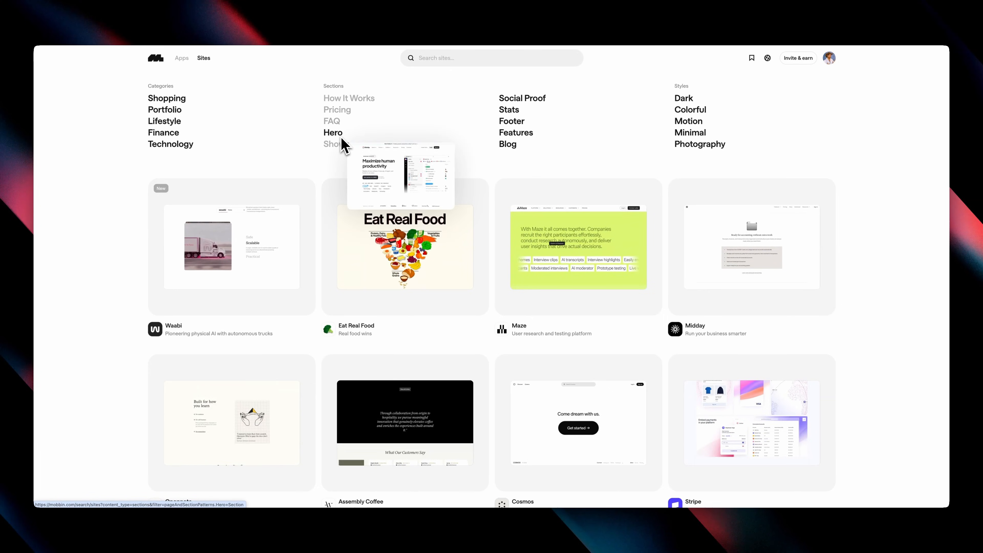
Step: Filter Mobbin's sections to Hero and look through the hero designs
click(336, 132)
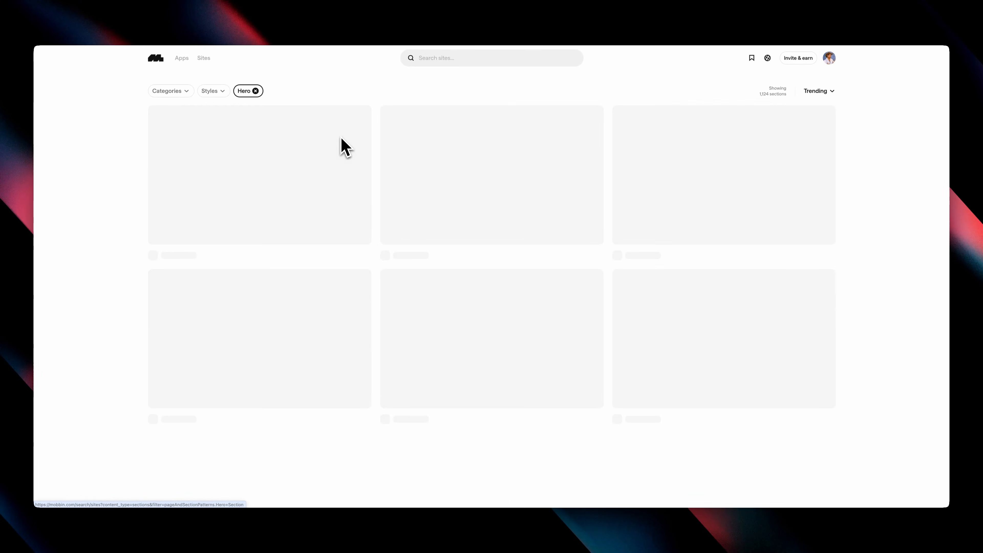
scroll(615, 137, down, 8)
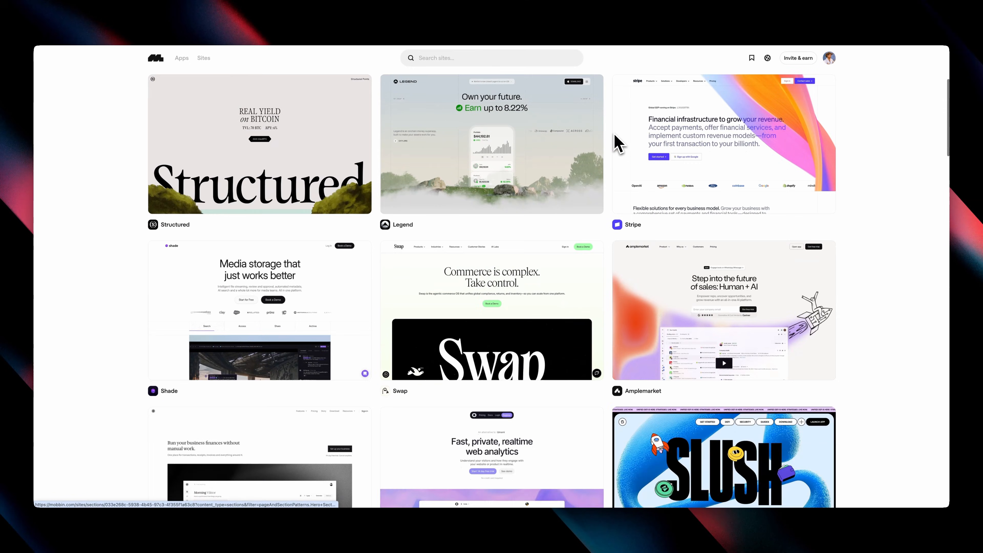
scroll(615, 137, down, 6)
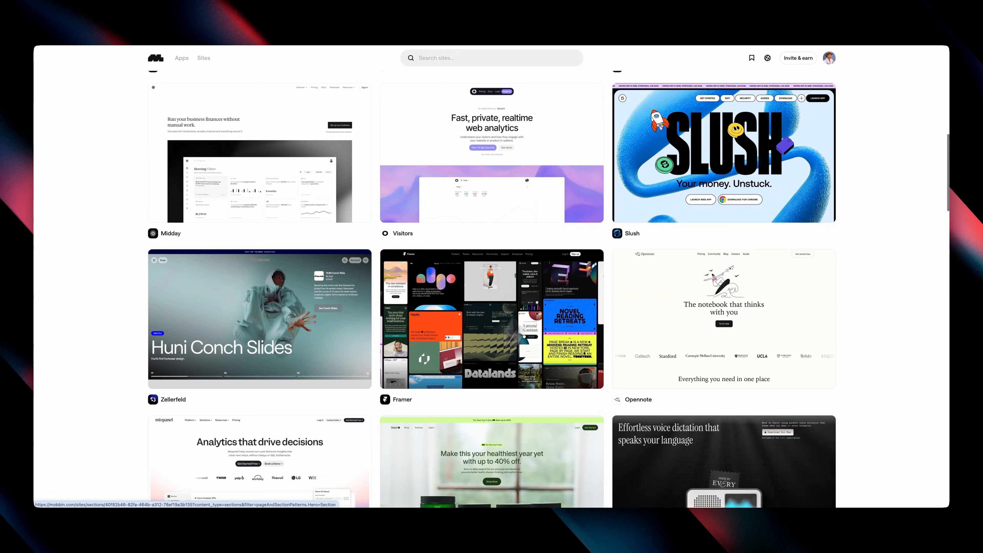
scroll(463, 414, down, 4)
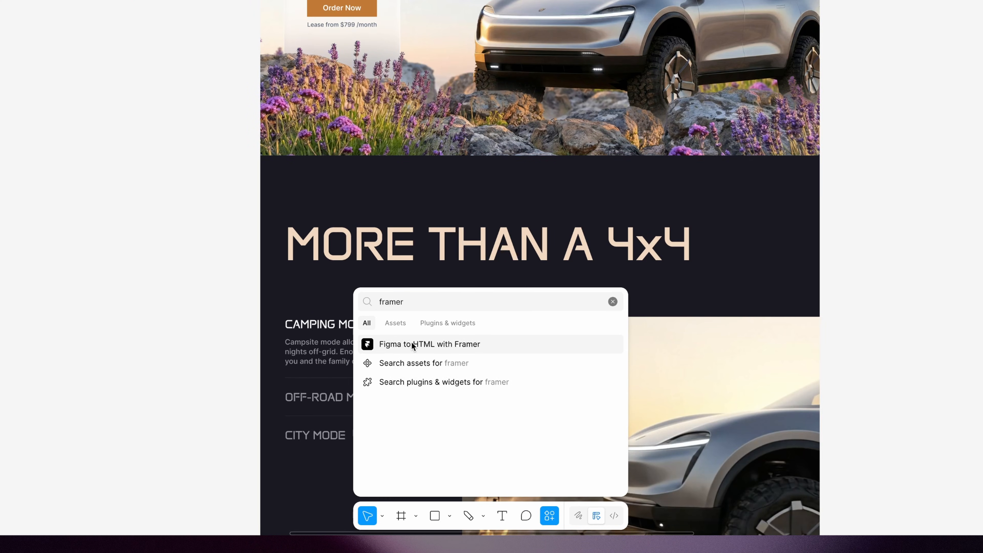
Step: Copy the HERO frame with the Figma to HTML with Framer plugin and bring it into the Desktop page in Framer
click(414, 344)
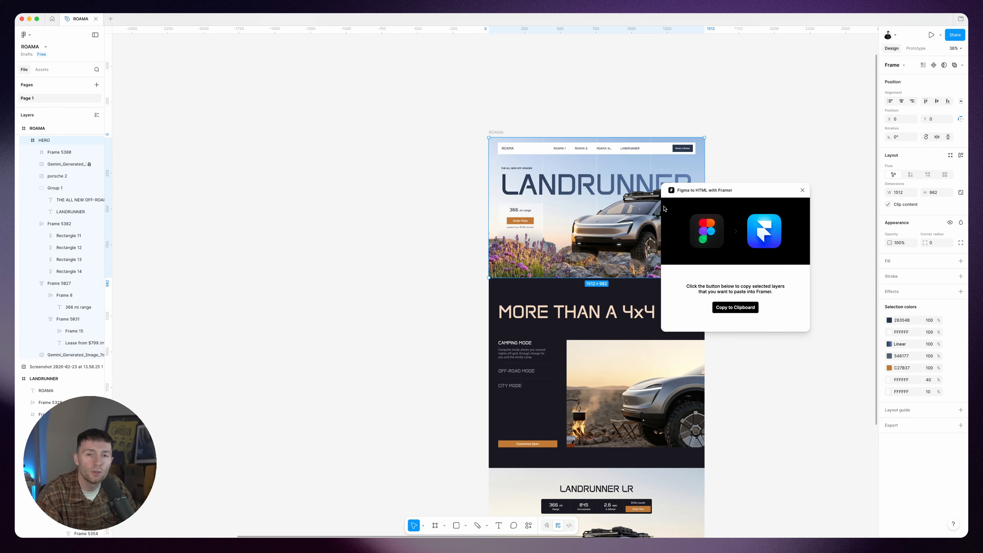
click(730, 308)
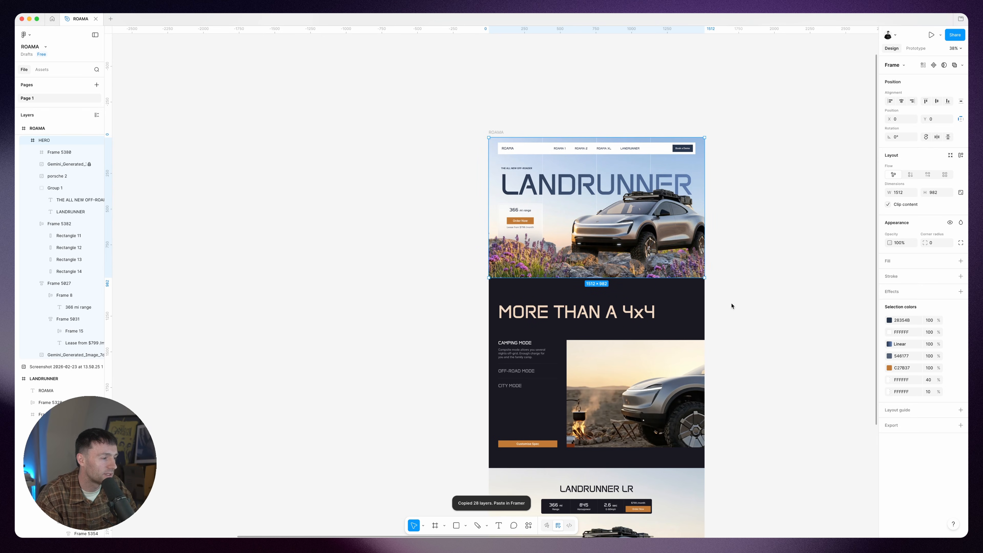
click(425, 520)
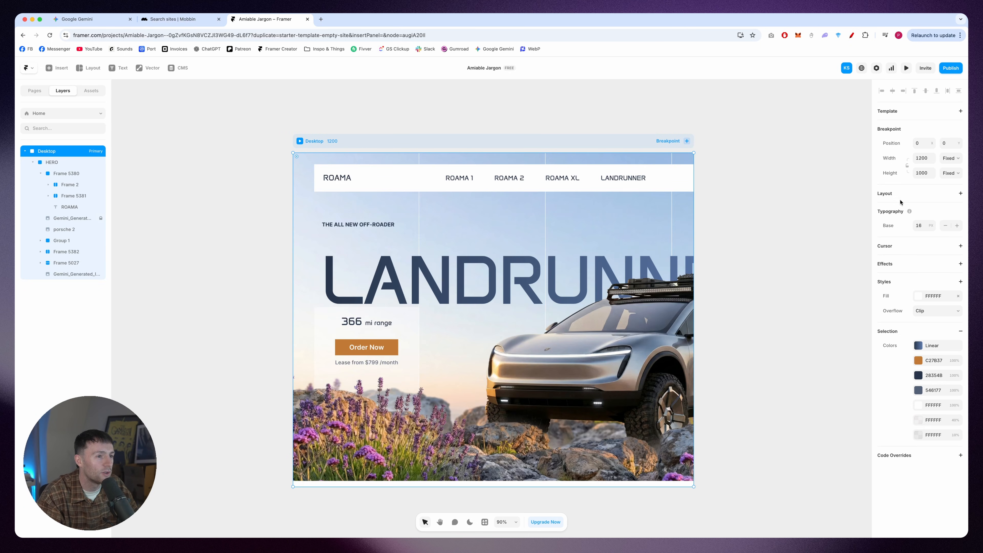
Step: Add a vertical stack layout to the Desktop breakpoint and a layout to the navigation bar frame inside HERO
click(901, 194)
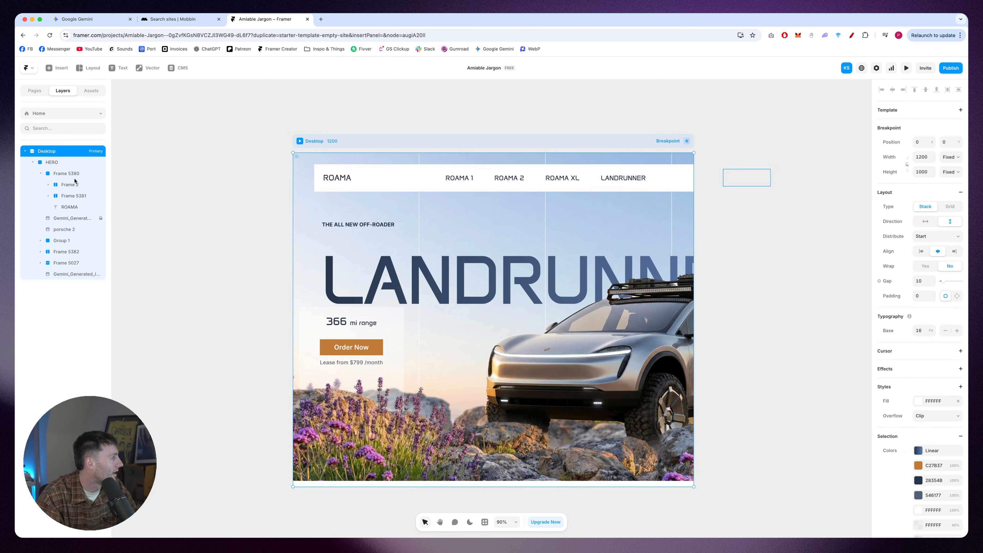
click(61, 163)
key(Return)
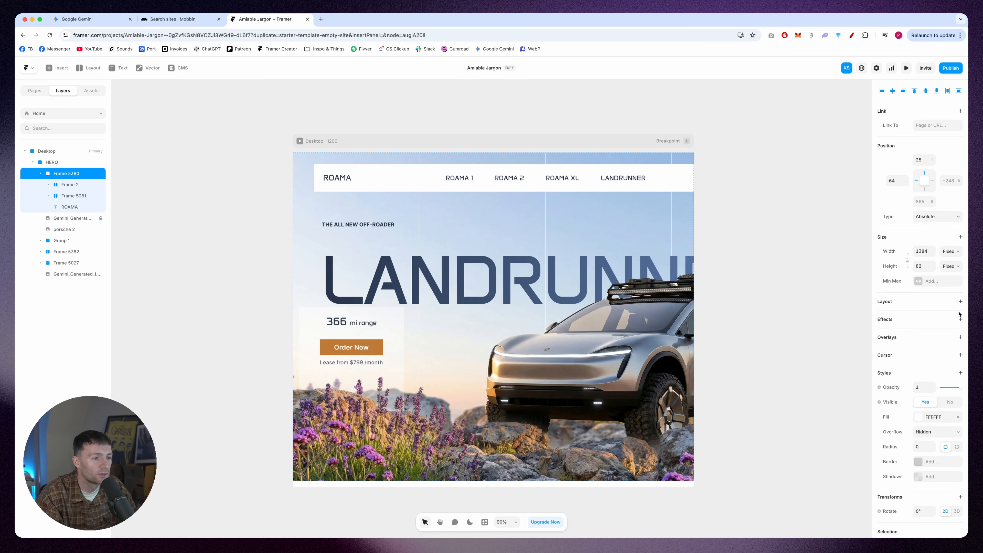
click(914, 305)
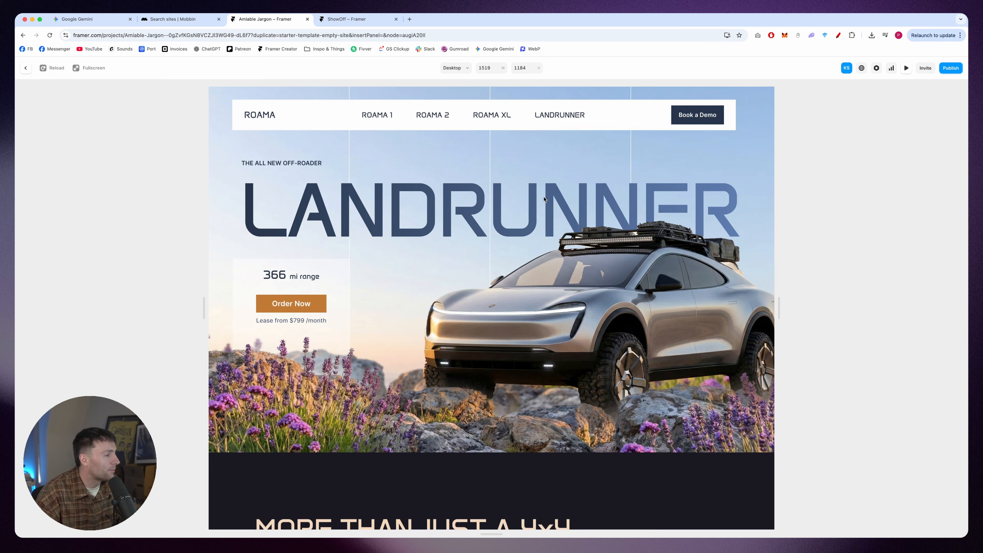
Step: Examine the site preview from the hero through the camping, off-road and city mode features to the LANDRUNNER LR section and ROAMA footer
scroll(544, 200, down, 10)
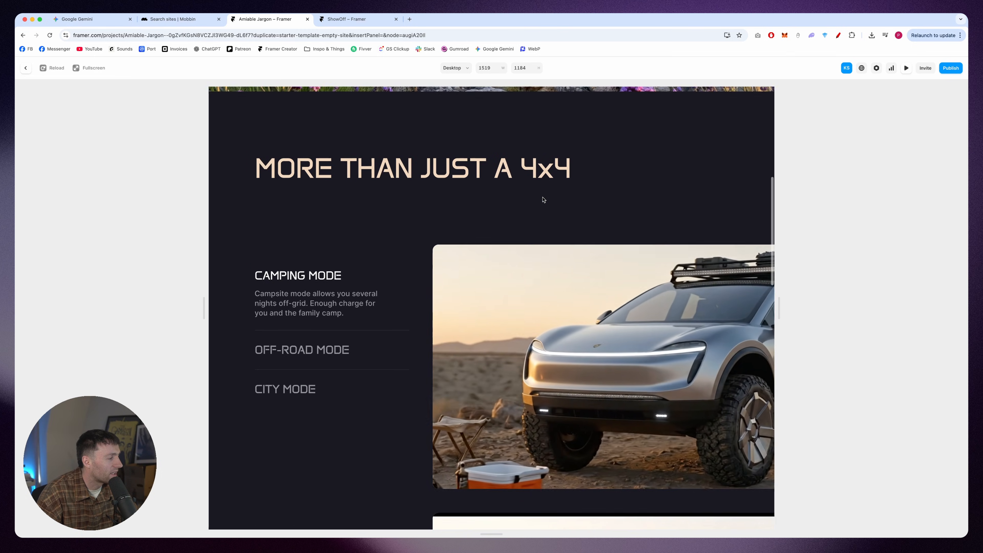
scroll(542, 201, down, 5)
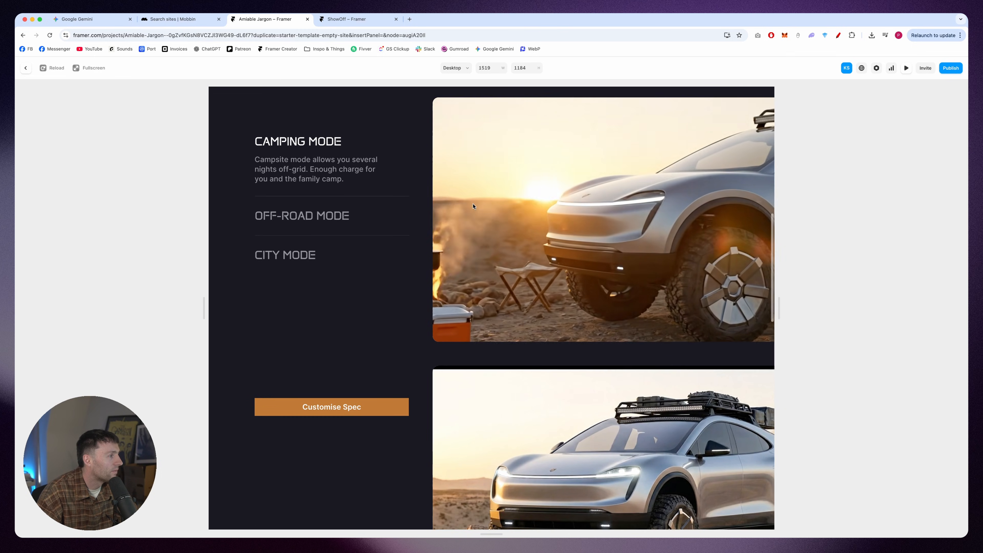
scroll(473, 206, down, 5)
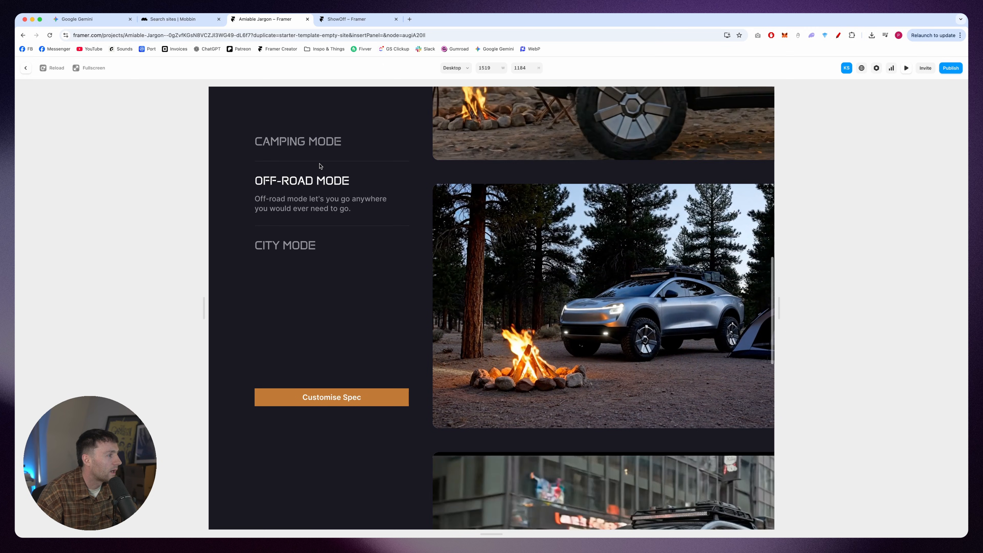
scroll(373, 268, up, 5)
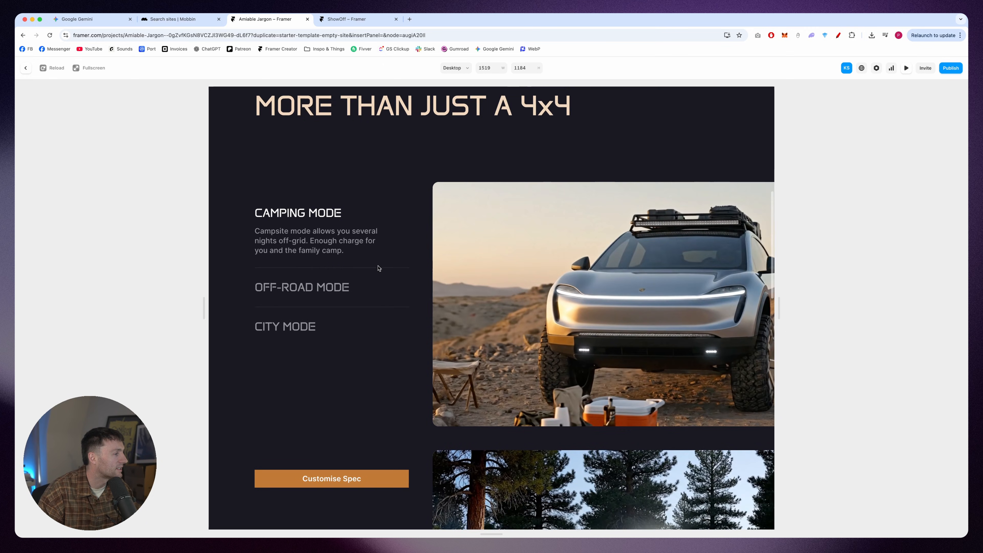
scroll(378, 268, down, 2)
scroll(378, 268, down, 3)
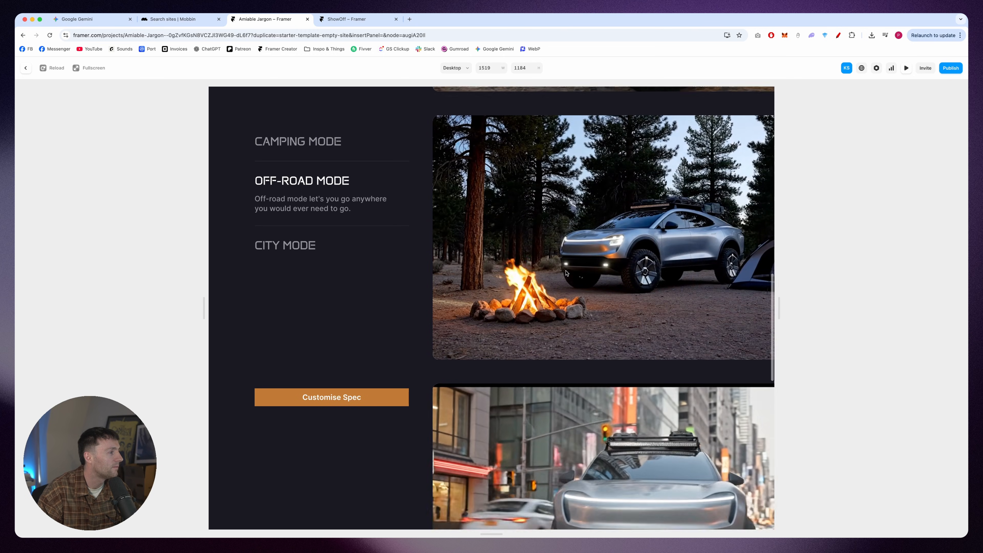
scroll(566, 273, down, 3)
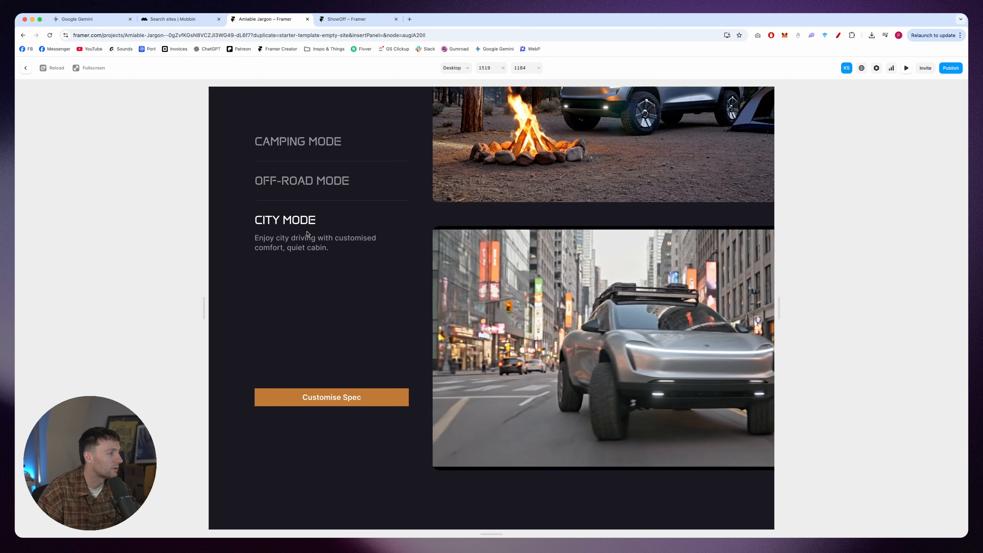
scroll(626, 285, down, 10)
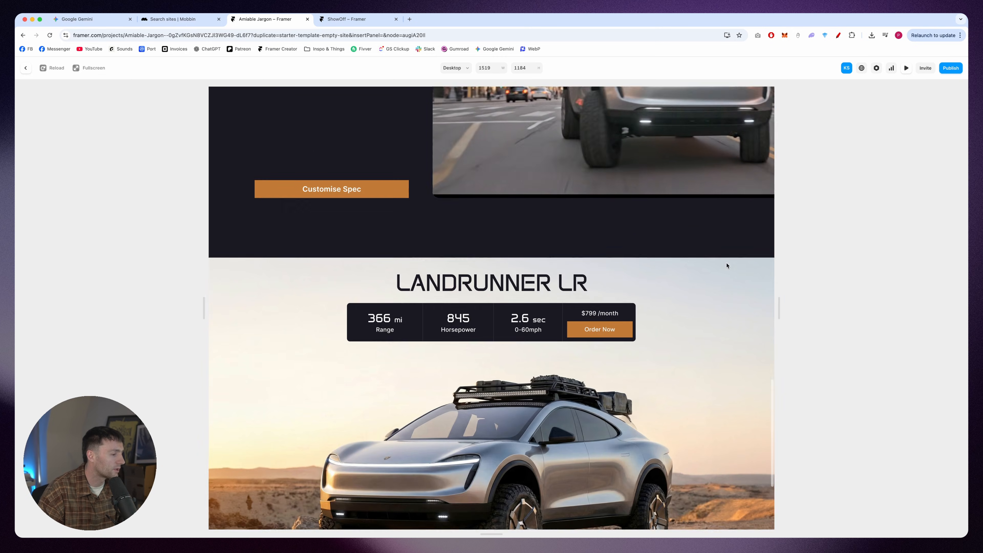
scroll(658, 244, down, 1)
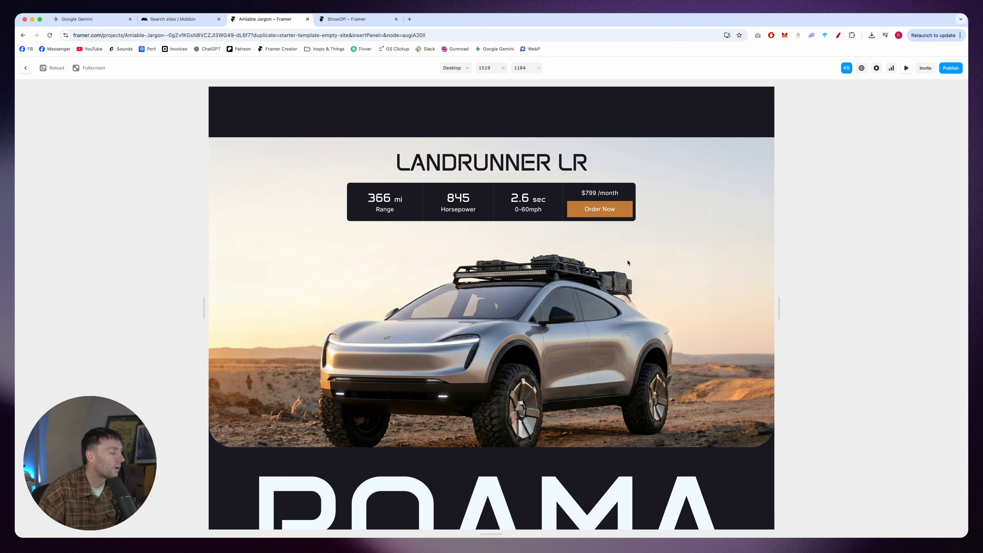
scroll(634, 259, up, 2)
scroll(635, 258, down, 3)
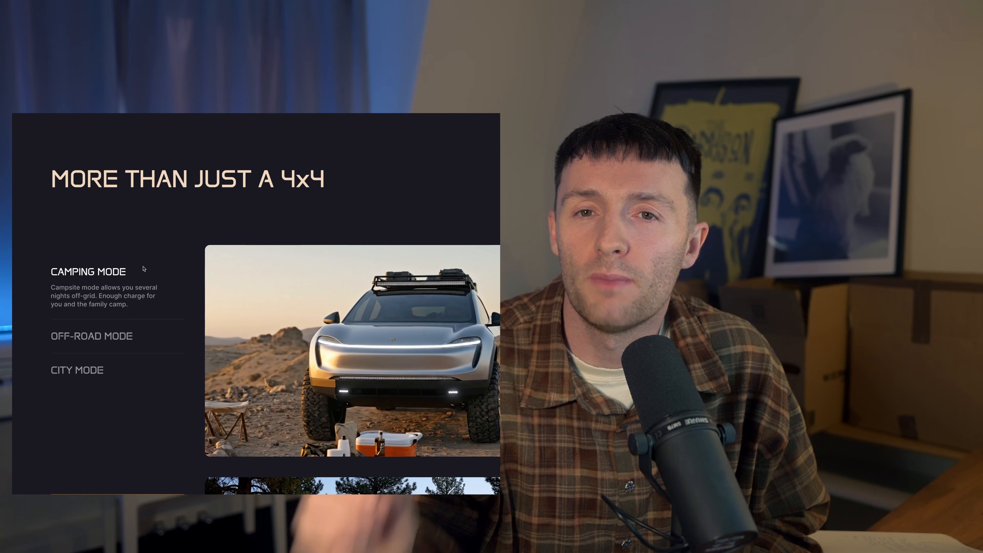
scroll(158, 269, down, 5)
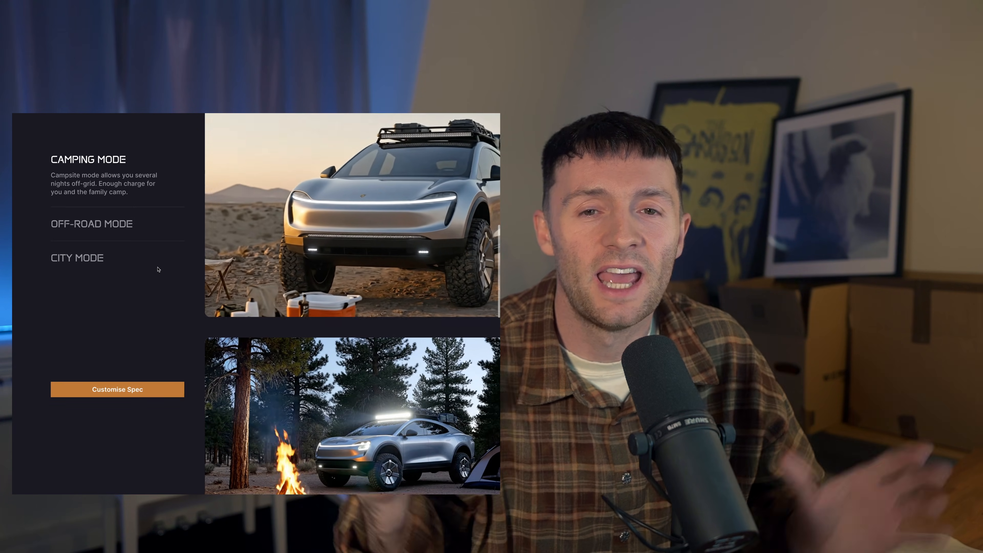
scroll(159, 269, down, 5)
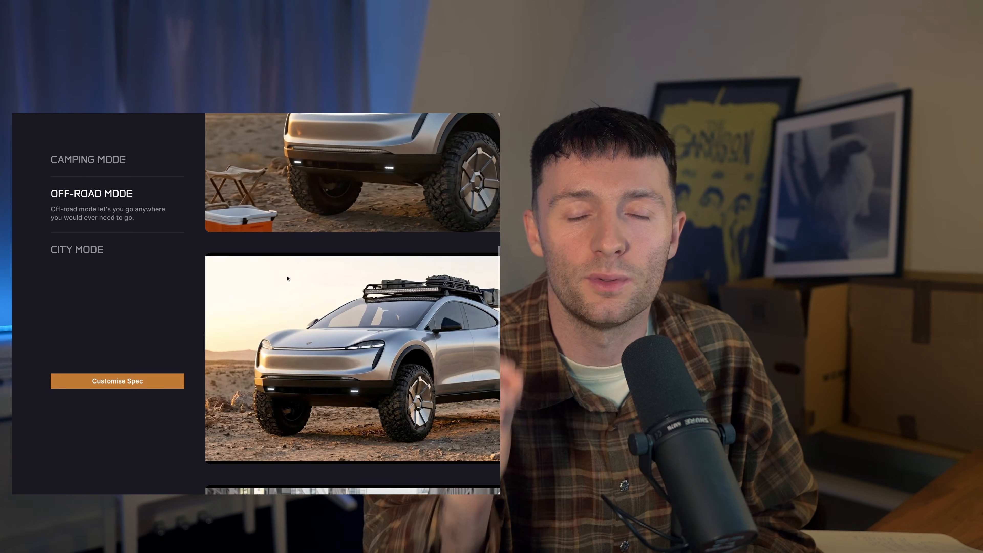
scroll(288, 278, down, 1)
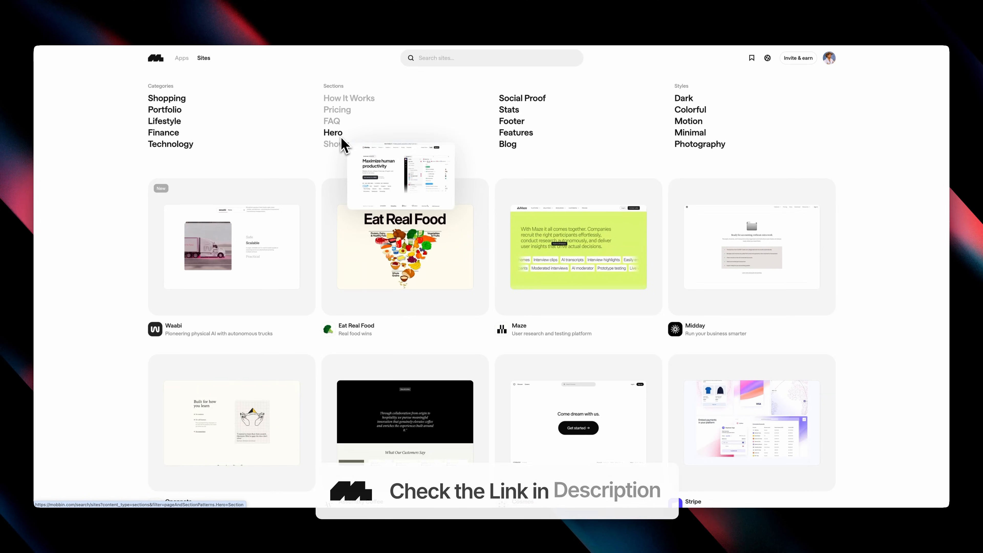
Step: Open the Hero section category on Mobbin and browse its results
click(342, 135)
scroll(615, 141, down, 8)
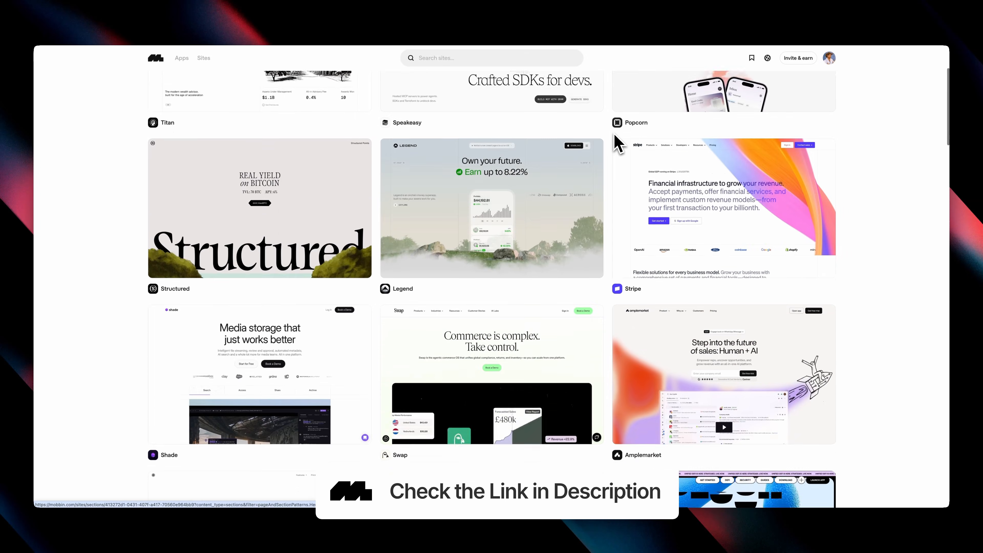